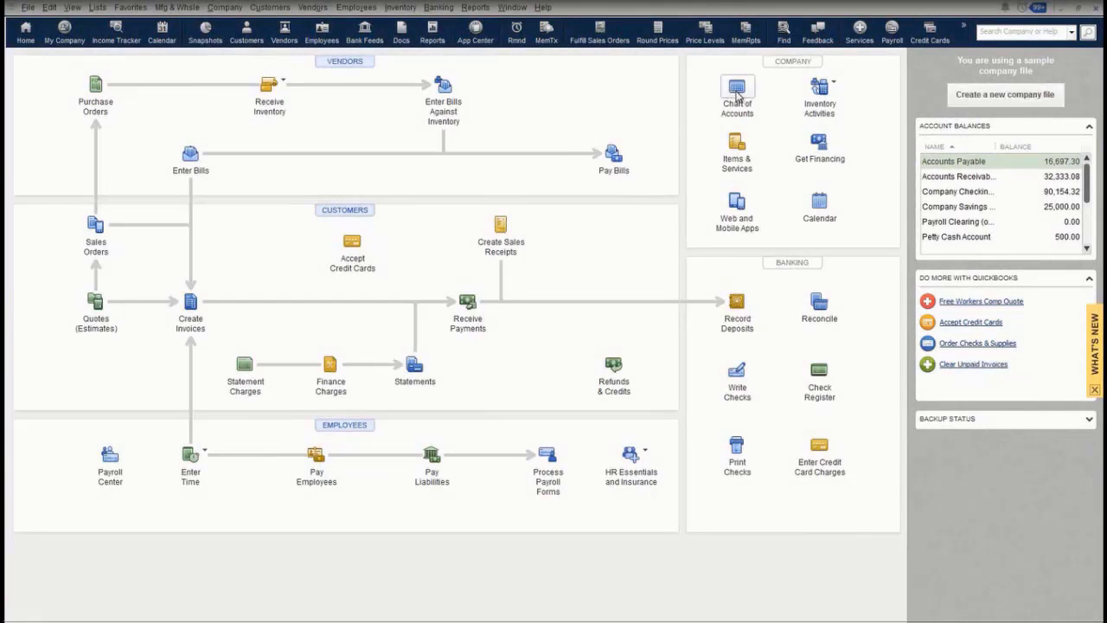
# Open the chart of accounts to review the company's accounts and their types, and close it again.
pyautogui.click(734, 97)
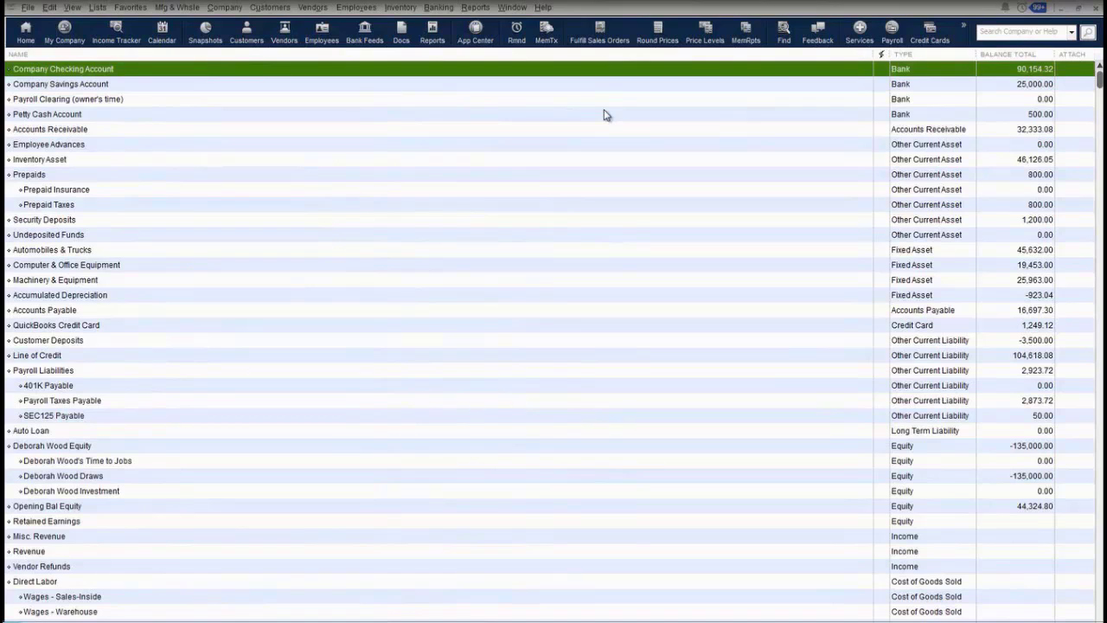
pyautogui.click(1097, 11)
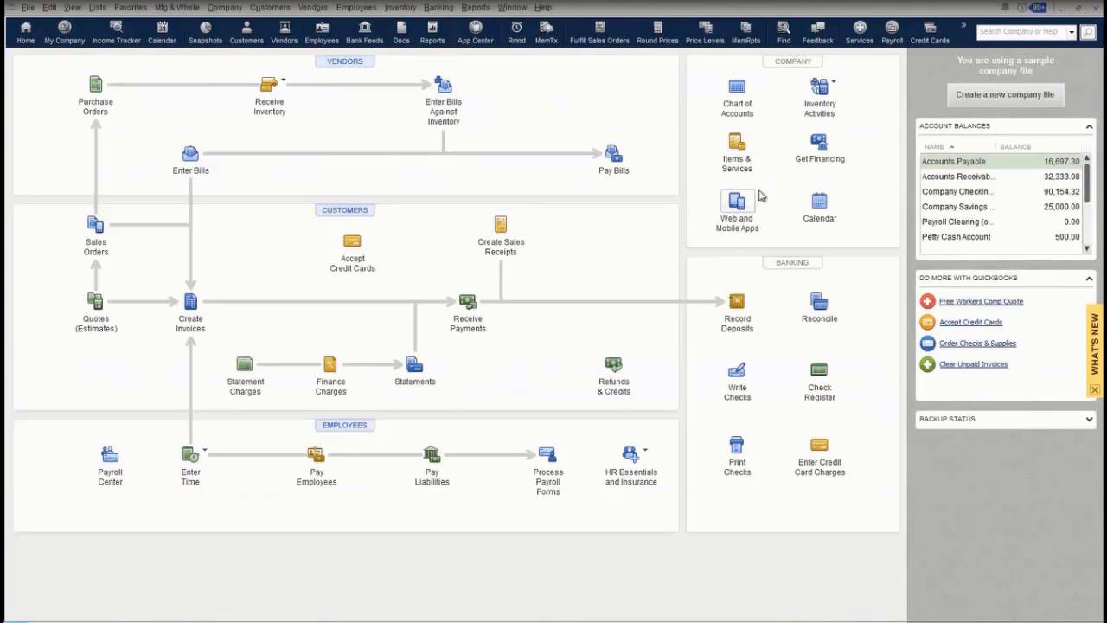
# Open the item list and examine how items are grouped under Bath/Vanity Fixtures and Ceiling fixtures.
pyautogui.click(736, 147)
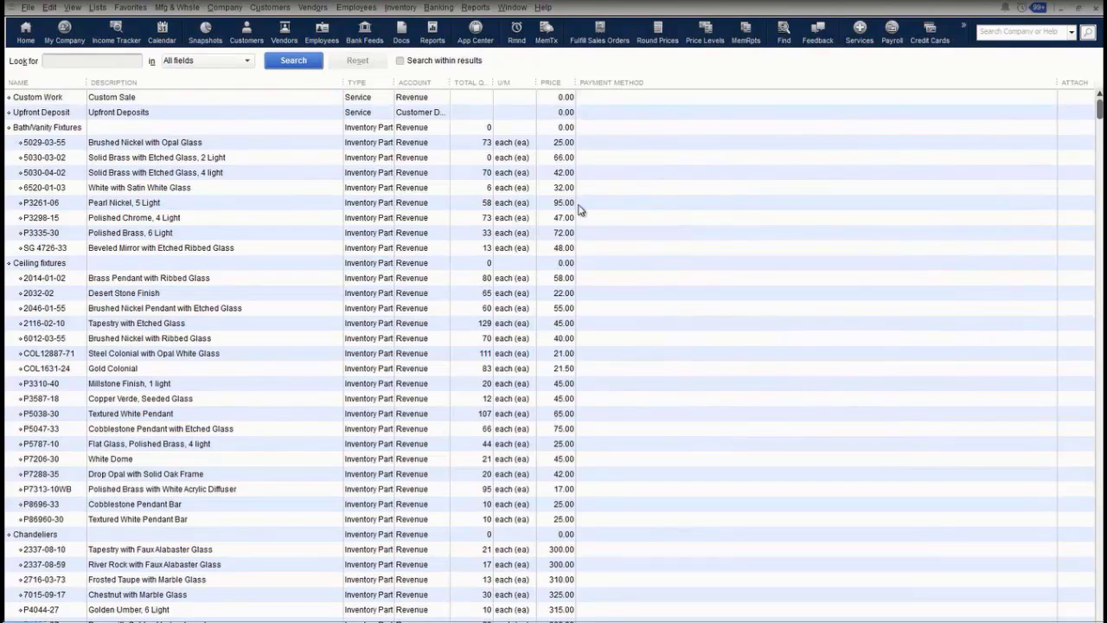
pyautogui.click(50, 130)
pyautogui.click(55, 142)
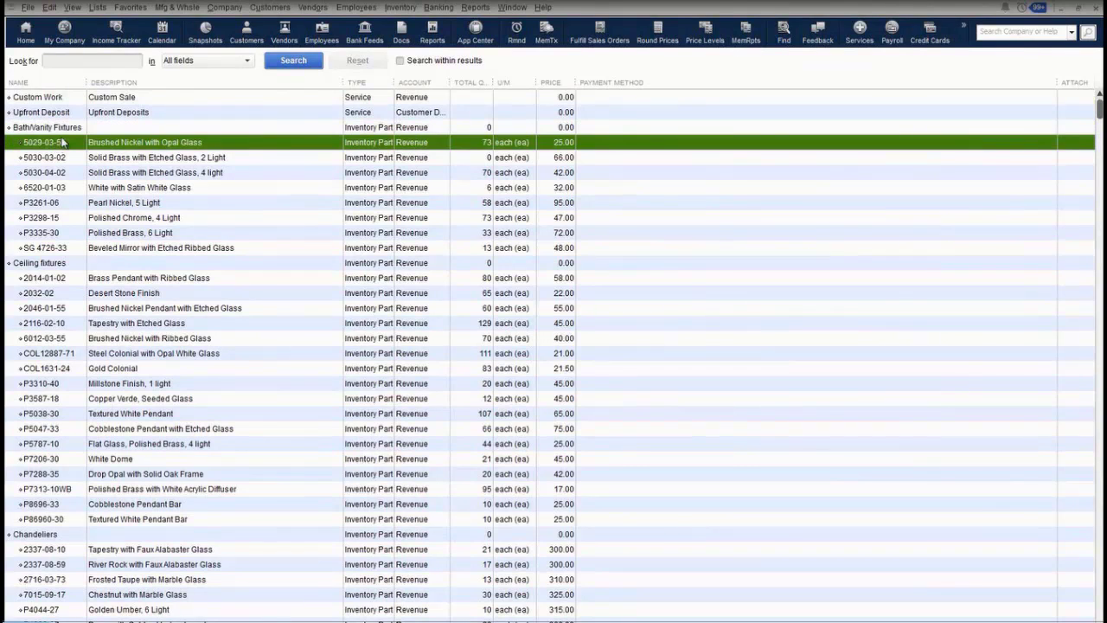
pyautogui.click(50, 264)
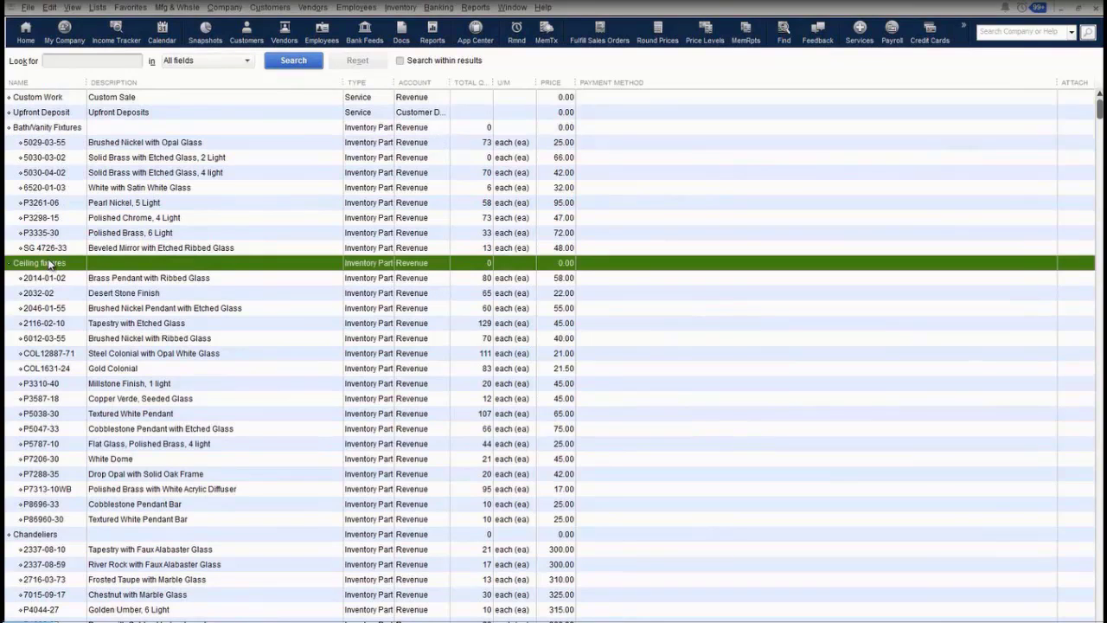
# Open item 2014-01-02 under Ceiling fixtures for editing and set its markup percent to 100.
pyautogui.doubleClick(97, 282)
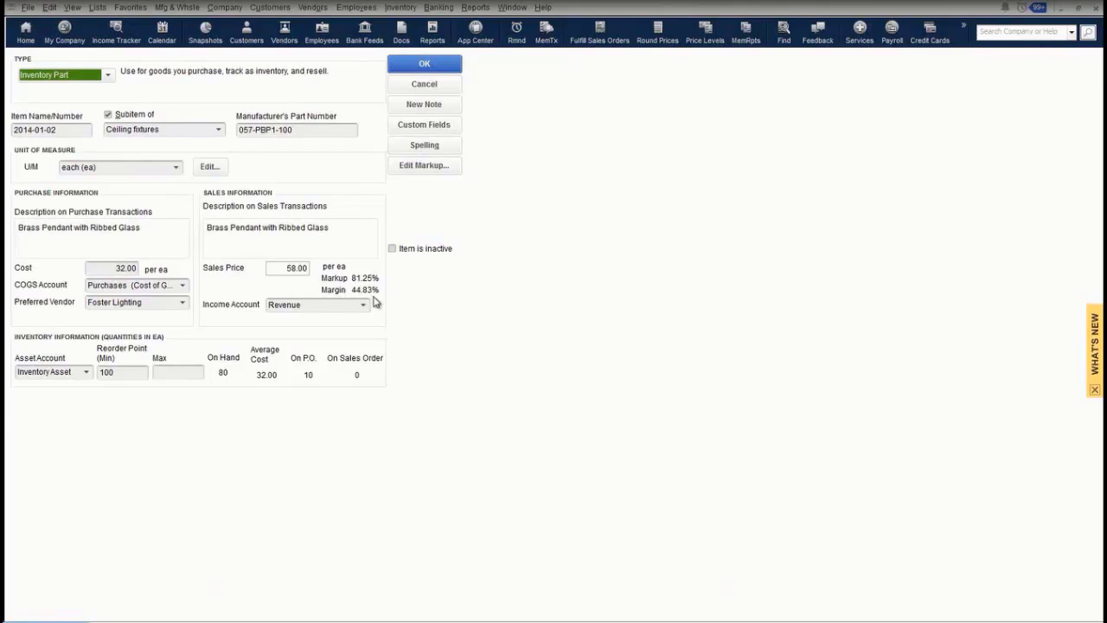
pyautogui.click(410, 172)
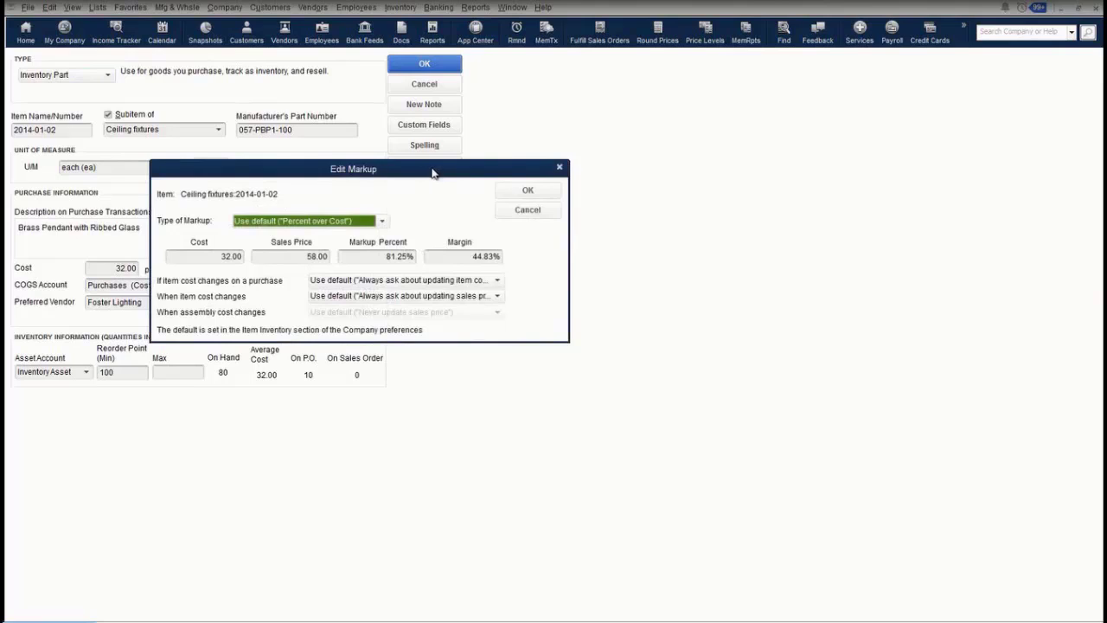
pyautogui.click(378, 255)
pyautogui.write('100')
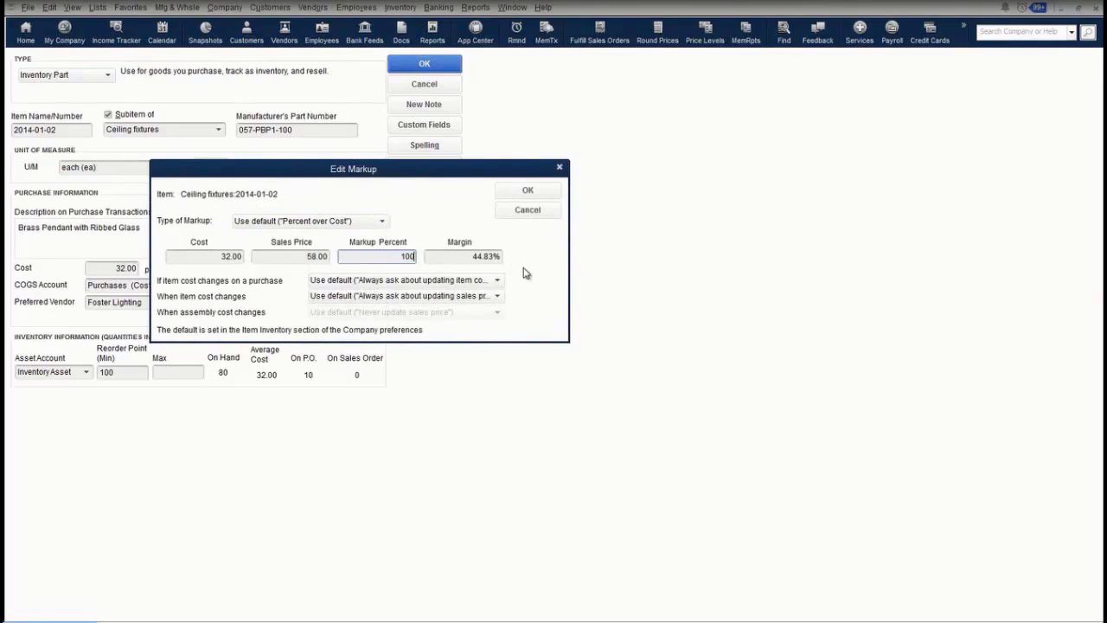
pyautogui.press('Tab')
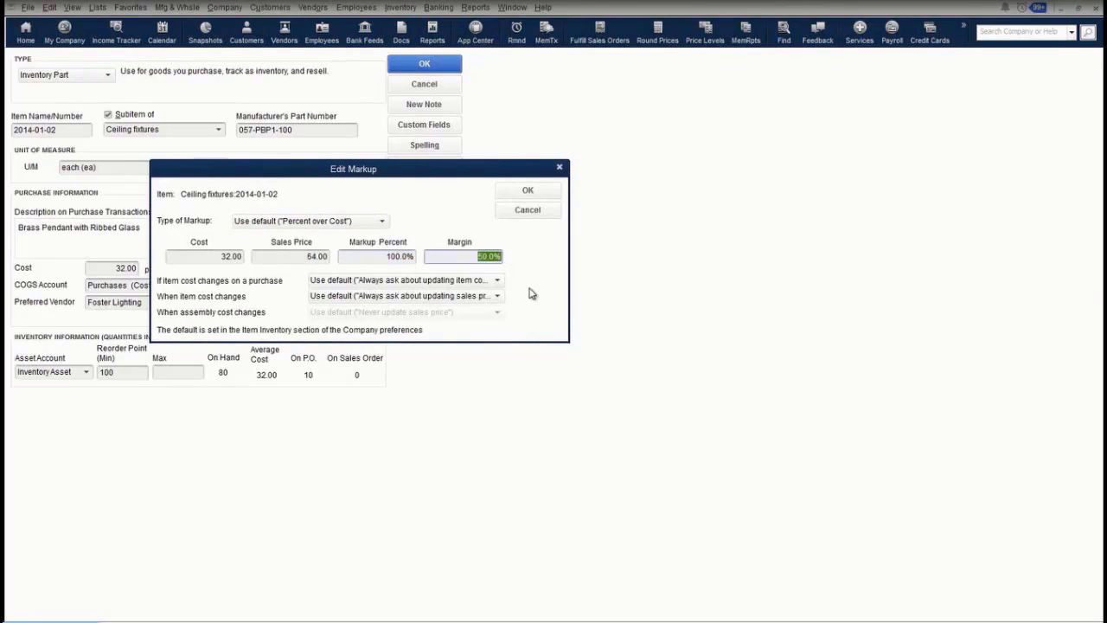
# Set the sales price in the item's markup settings to 58.00 and save both the markup and the item.
pyautogui.click(304, 257)
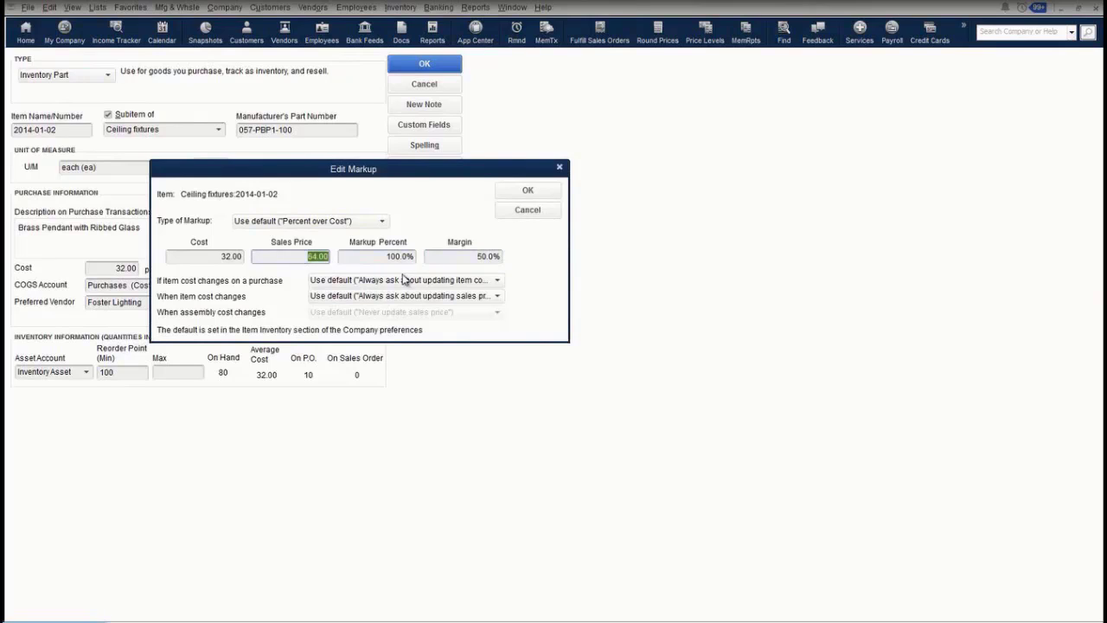
pyautogui.write('58')
pyautogui.press('Tab')
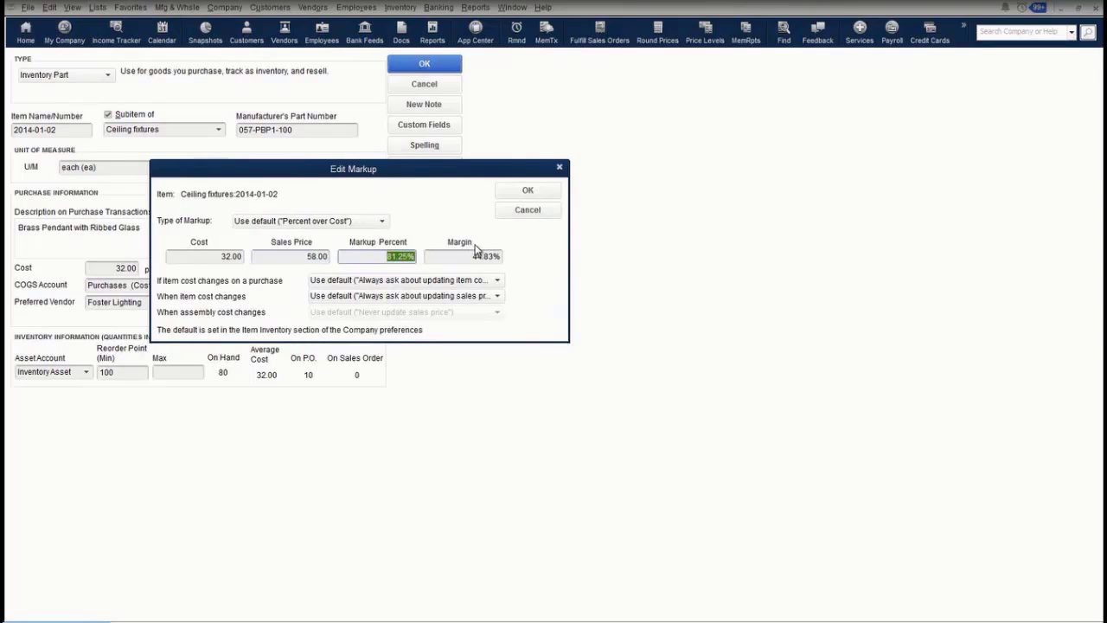
pyautogui.click(522, 193)
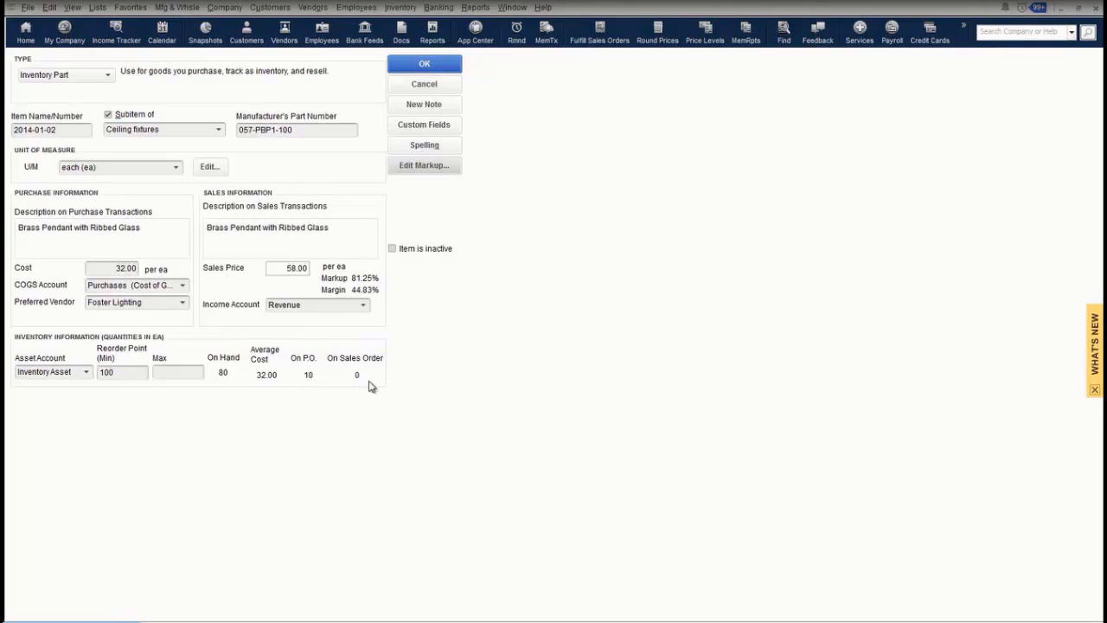
pyautogui.click(424, 66)
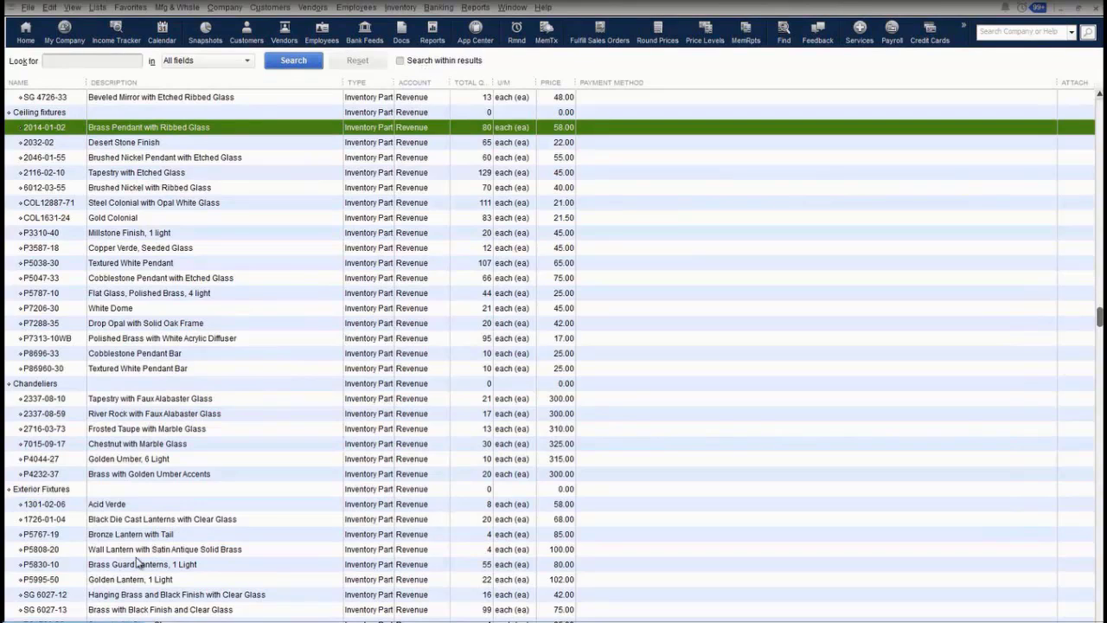
# Start a new Non-inventory Part item marked as used in assemblies or purchased for a specific customer:job, and cancel it.
pyautogui.click(31, 622)
pyautogui.click(34, 442)
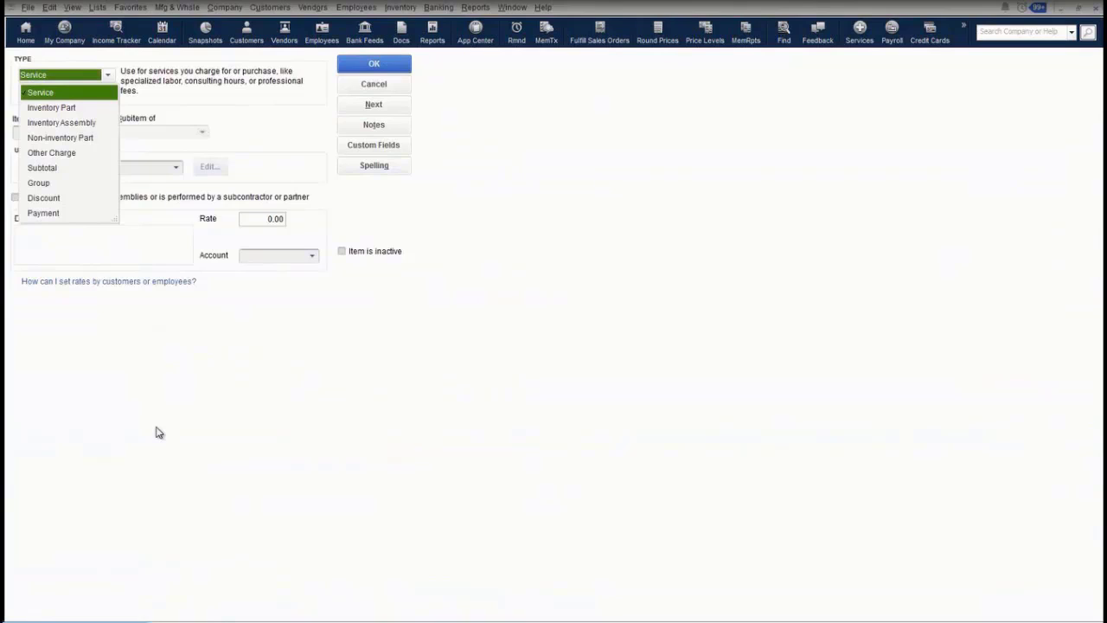
pyautogui.click(85, 142)
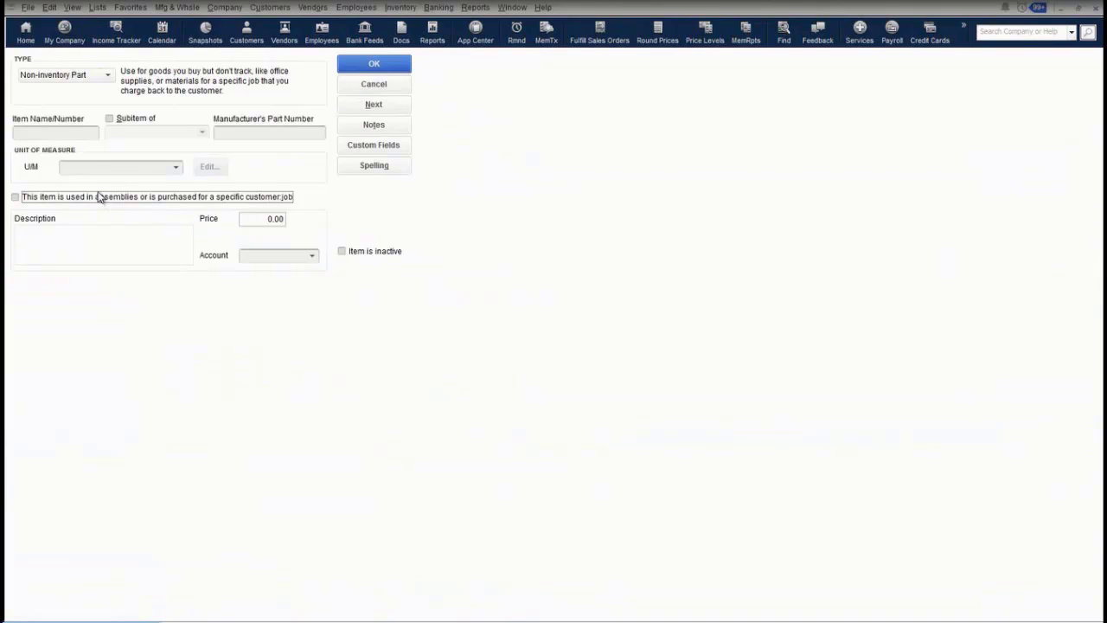
pyautogui.click(17, 197)
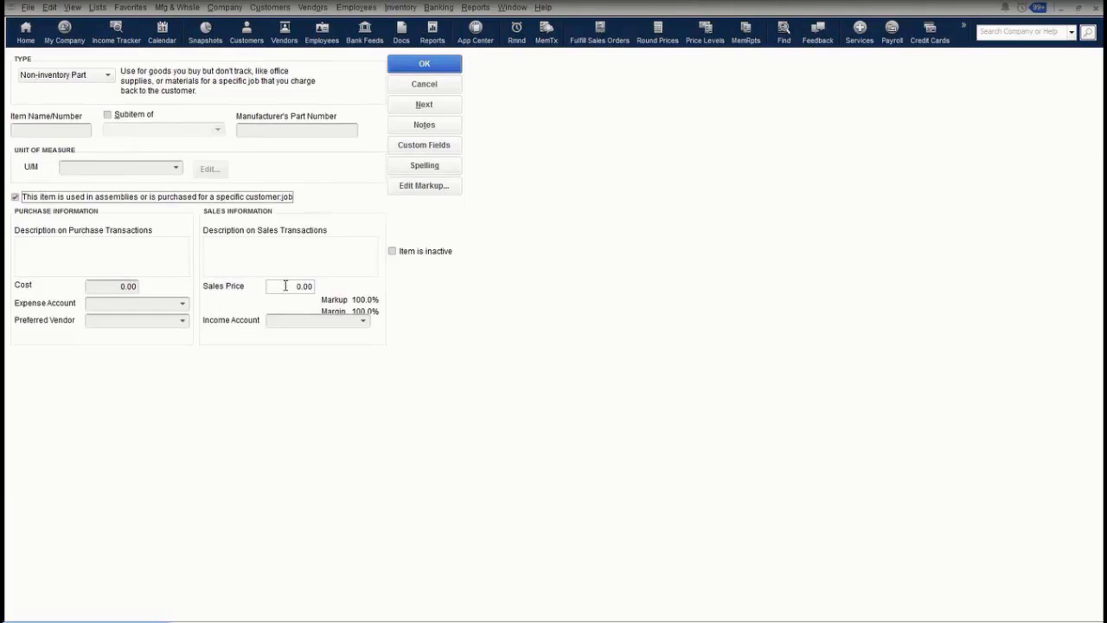
pyautogui.click(436, 88)
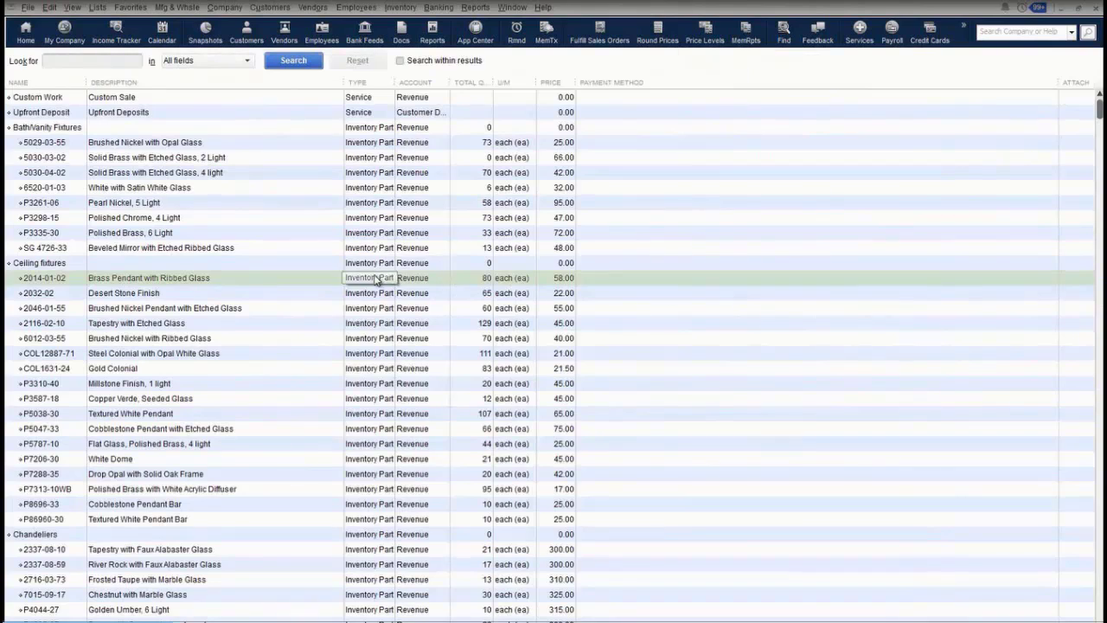
# Reopen item 2014-01-02 to view its custom fields and the setup of custom fields for items.
pyautogui.click(437, 275)
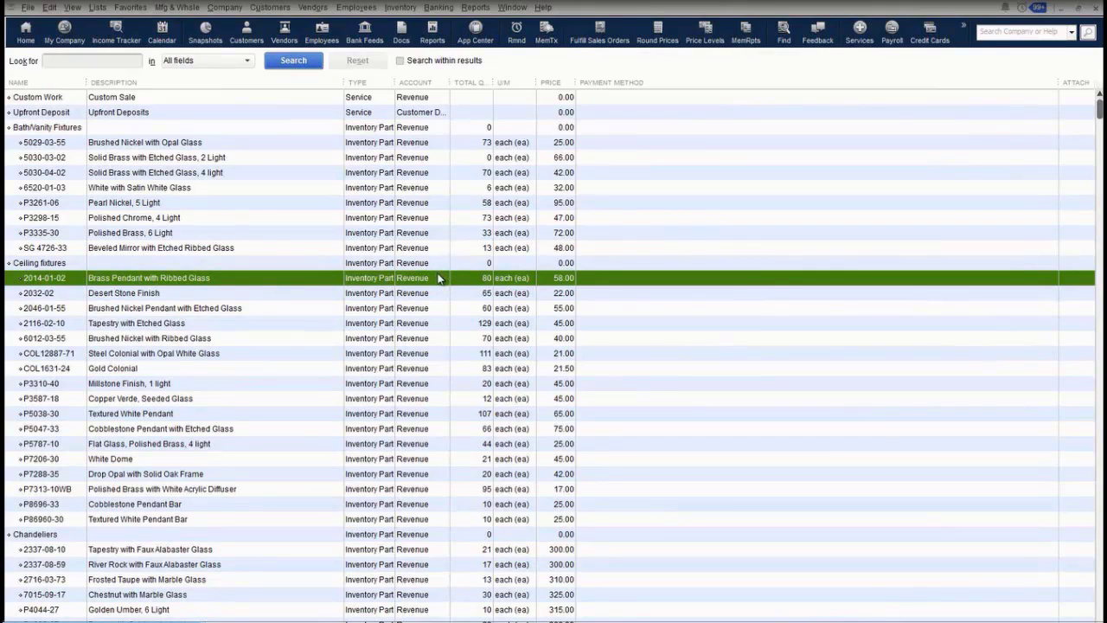
pyautogui.doubleClick(439, 278)
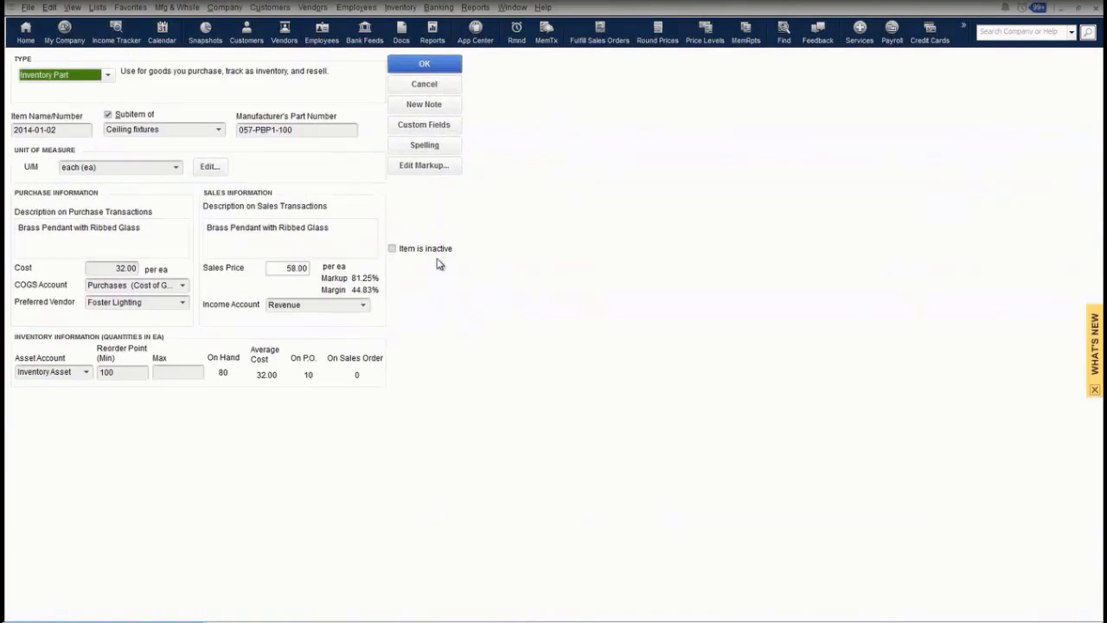
pyautogui.click(419, 129)
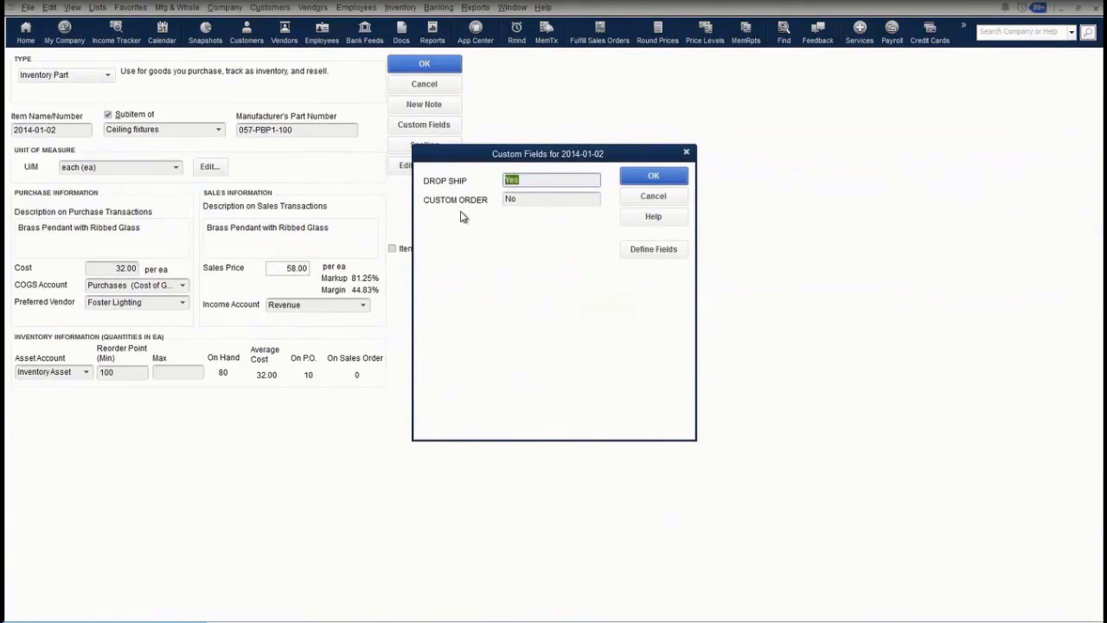
pyautogui.click(538, 180)
pyautogui.click(663, 250)
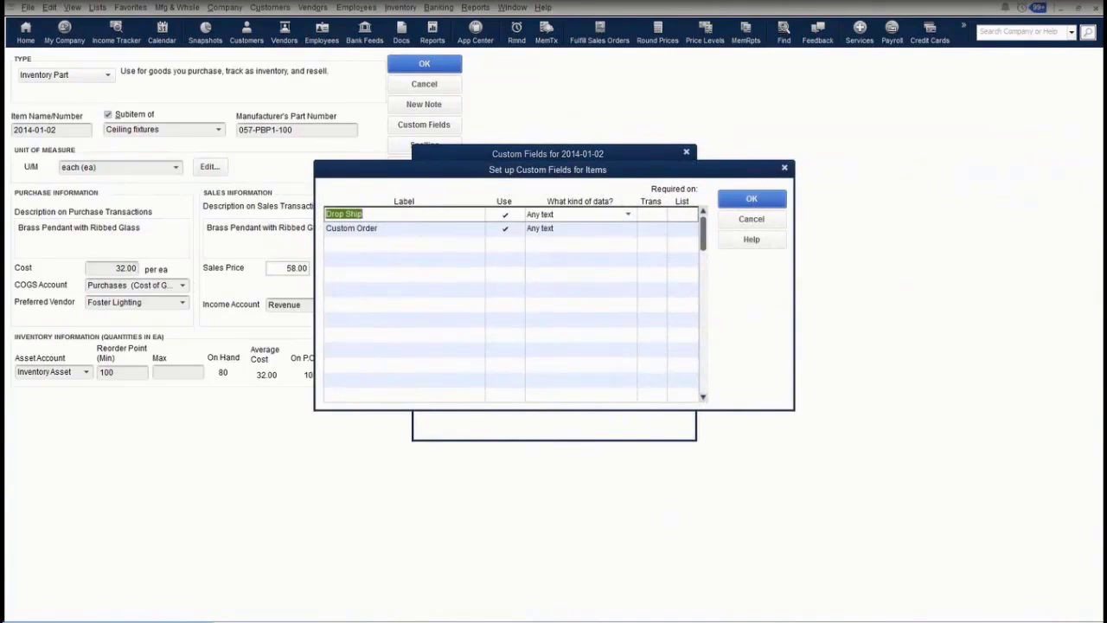
pyautogui.click(370, 214)
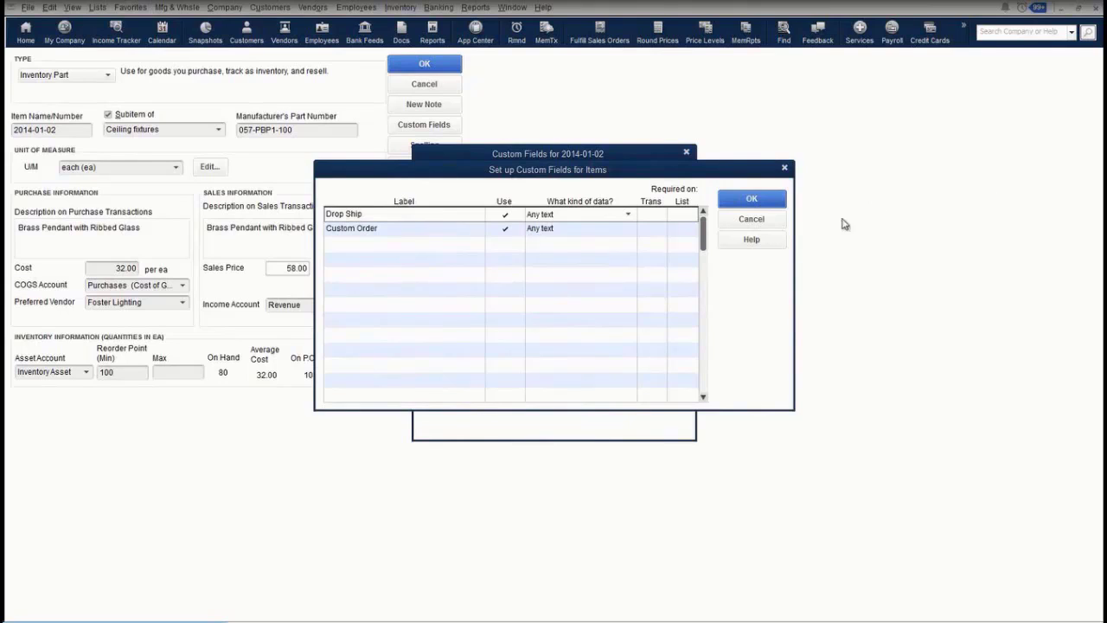
# Check the data types available for a new custom field, and leave the field setup and the item without saving.
pyautogui.click(616, 245)
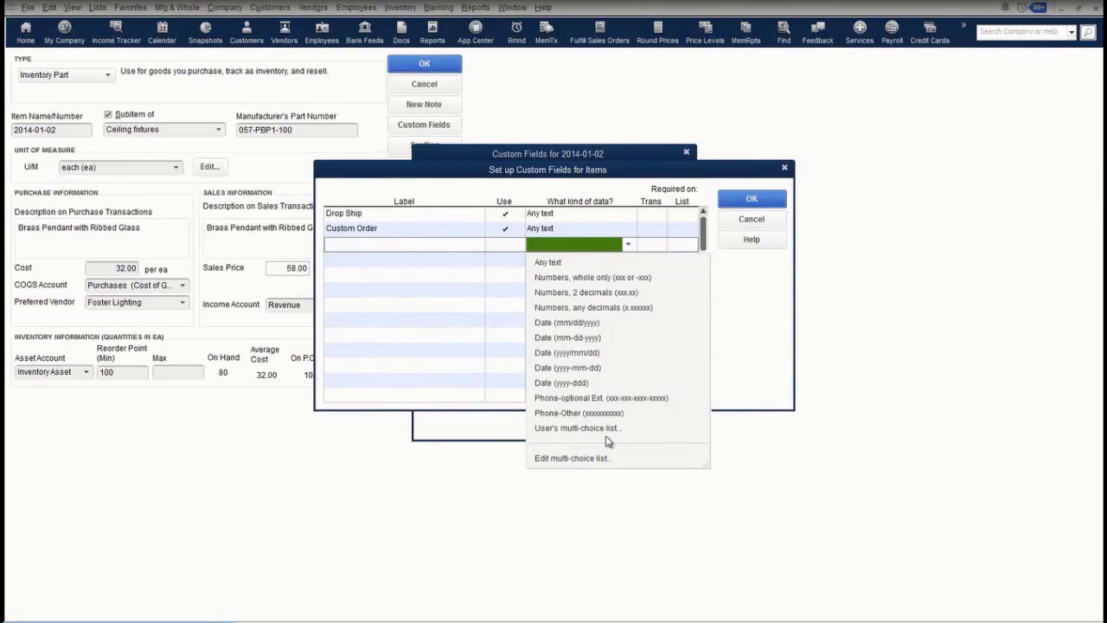
pyautogui.click(715, 250)
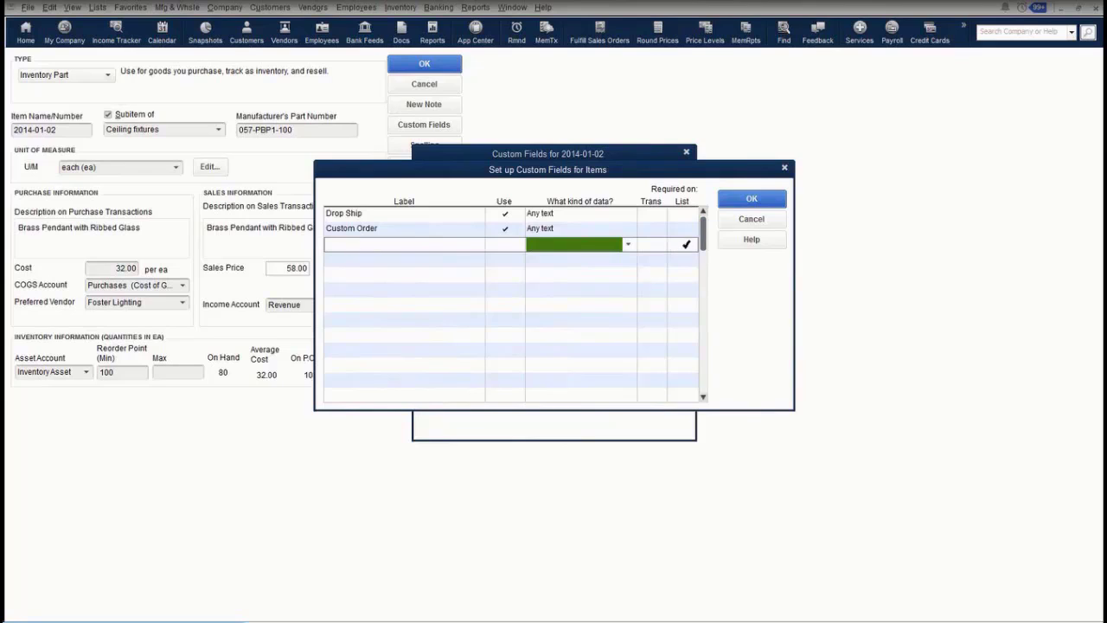
pyautogui.click(734, 225)
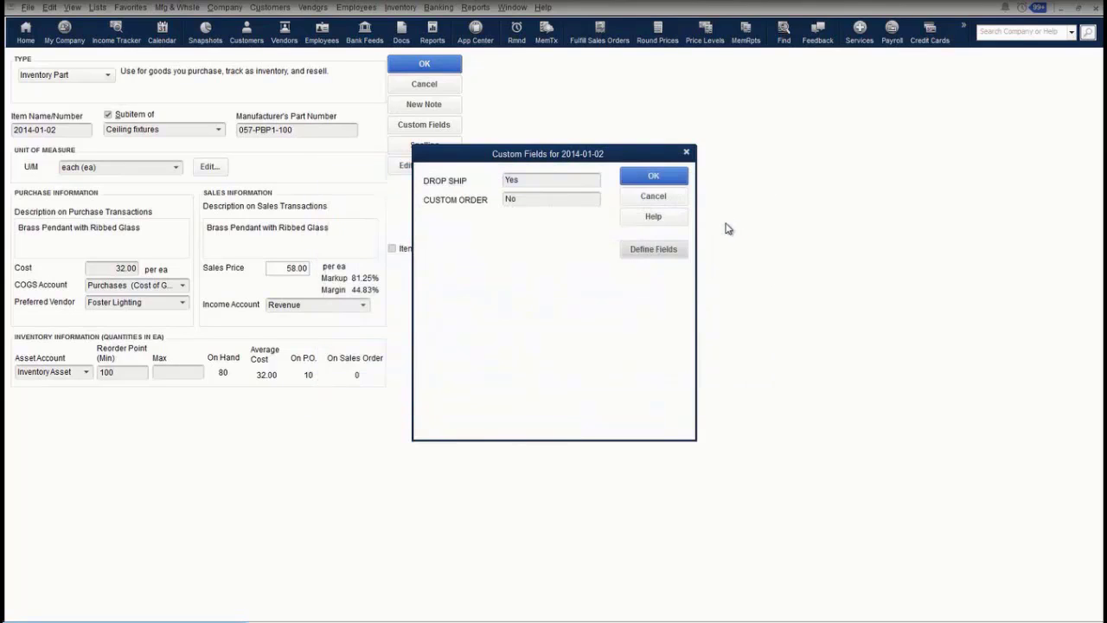
pyautogui.click(675, 198)
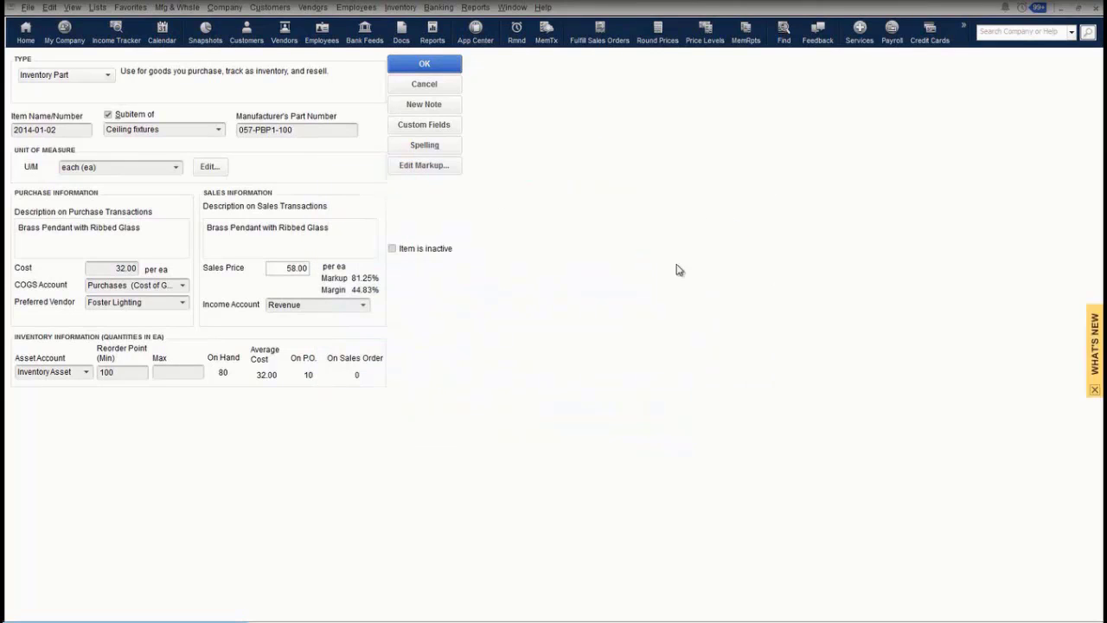
pyautogui.click(410, 84)
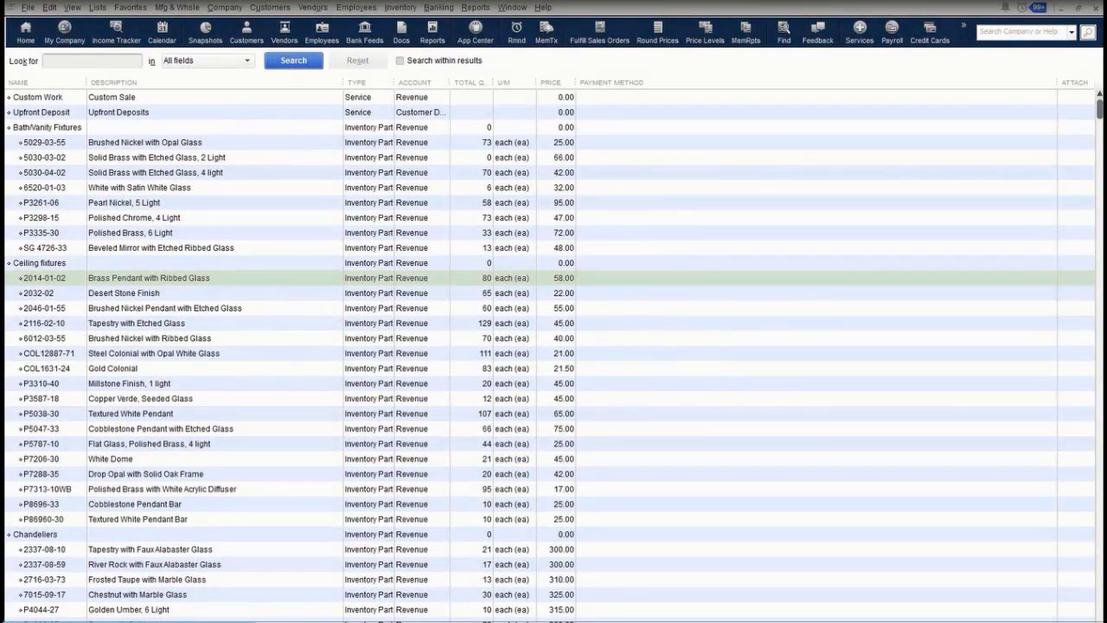
# Try enabling Advanced Pricing in the Sales & Customers company preferences, discarding the change when switching to Items & Inventory.
pyautogui.click(50, 7)
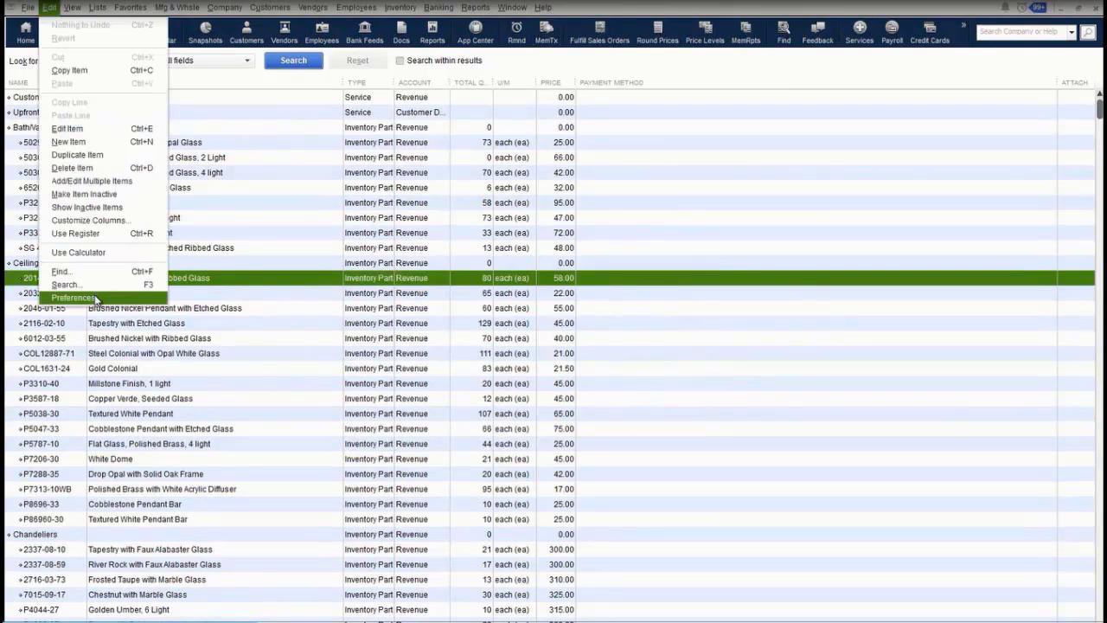
pyautogui.click(75, 297)
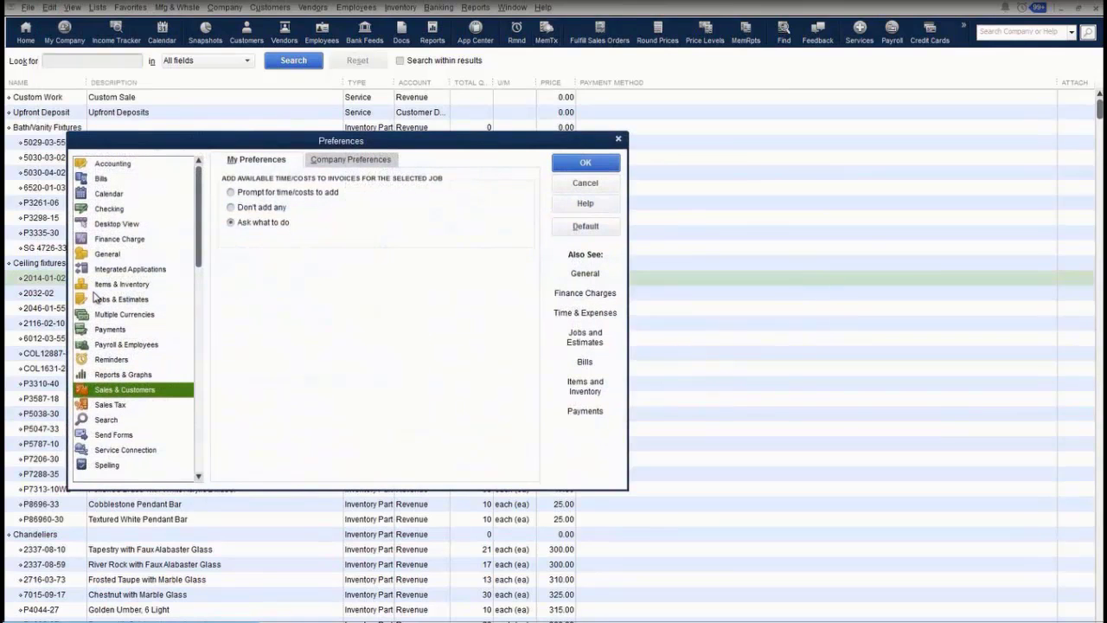
pyautogui.click(350, 162)
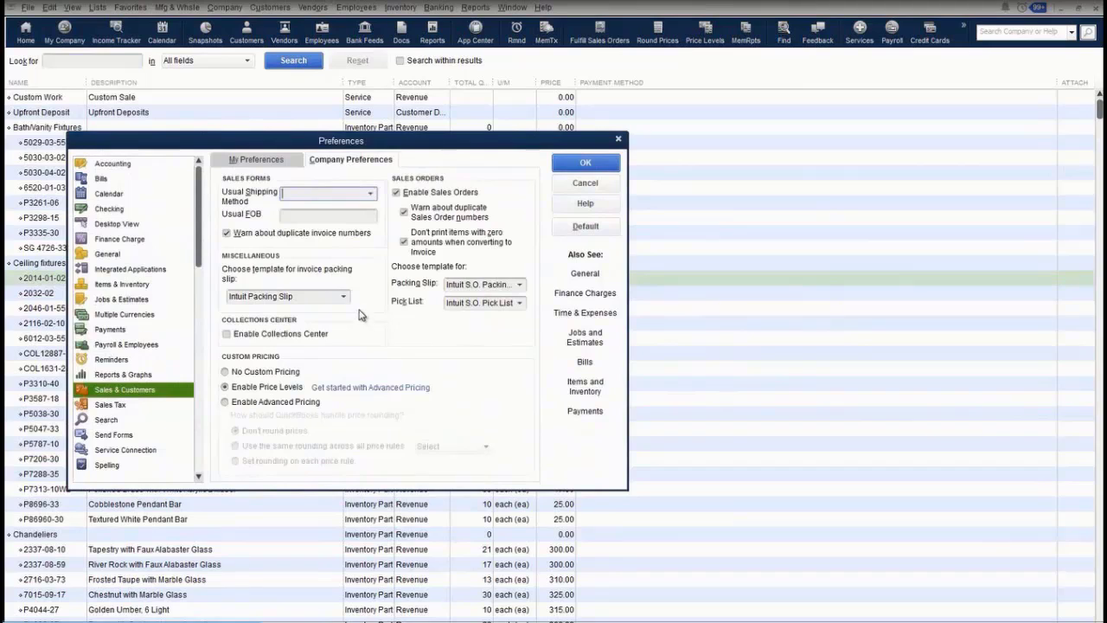
pyautogui.click(226, 403)
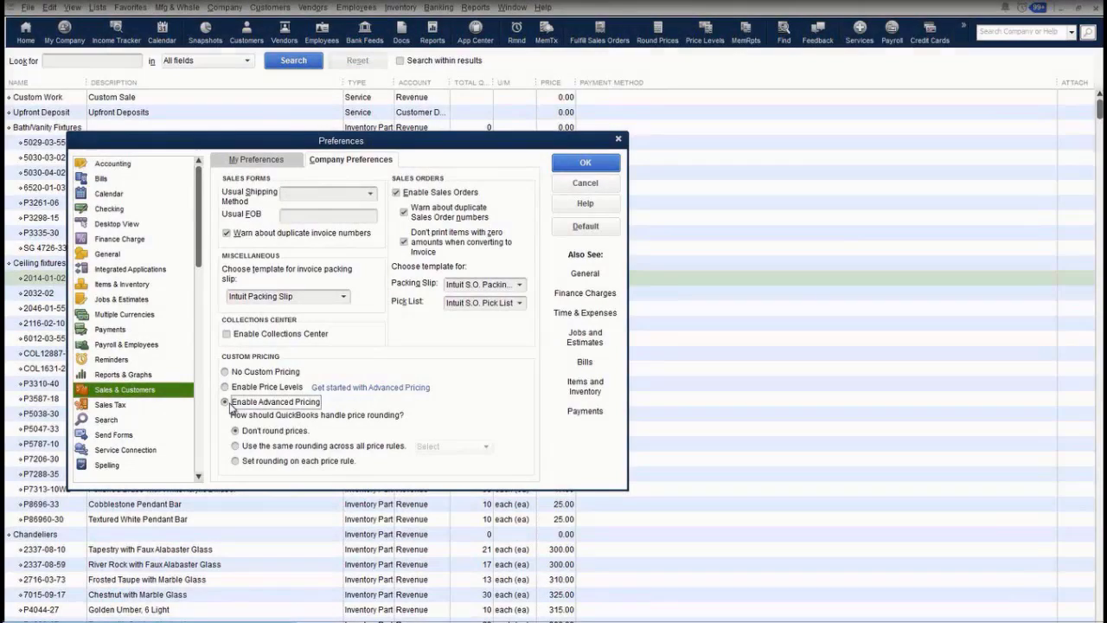
pyautogui.click(121, 285)
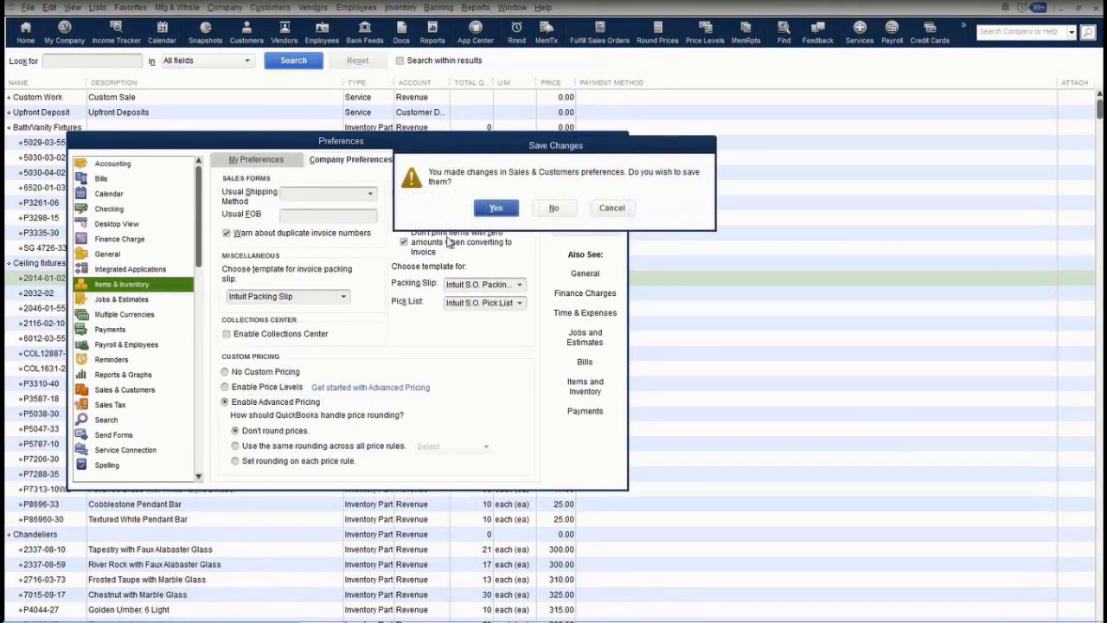
pyautogui.click(554, 208)
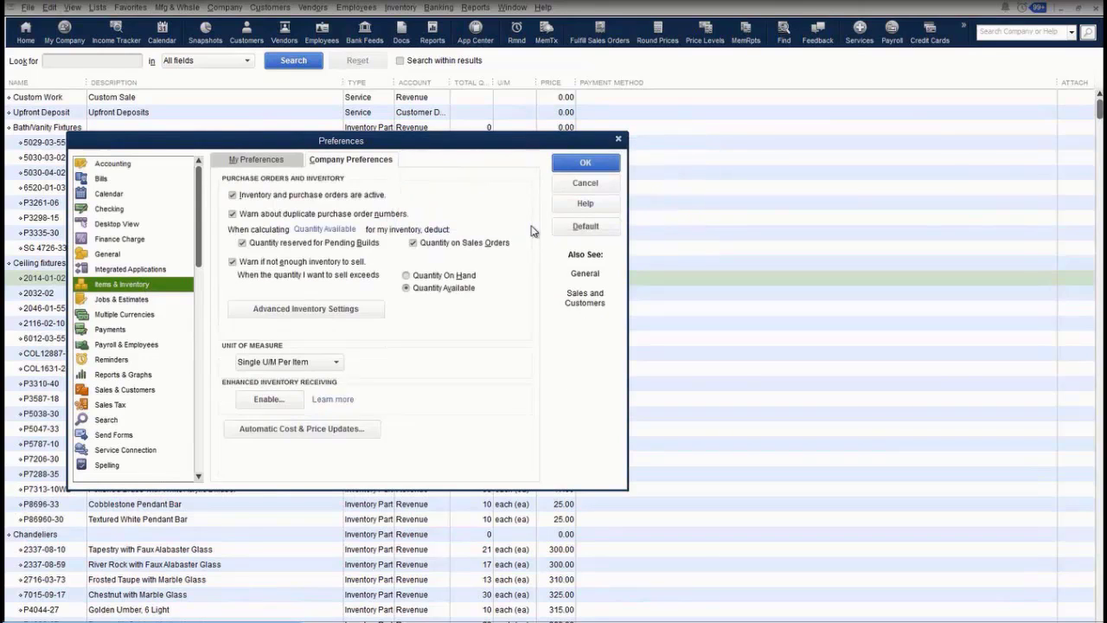
# Review the advanced inventory settings for multiple sites, serial/lot numbers, FIFO and barcodes, and close the preferences and the item list.
pyautogui.click(363, 309)
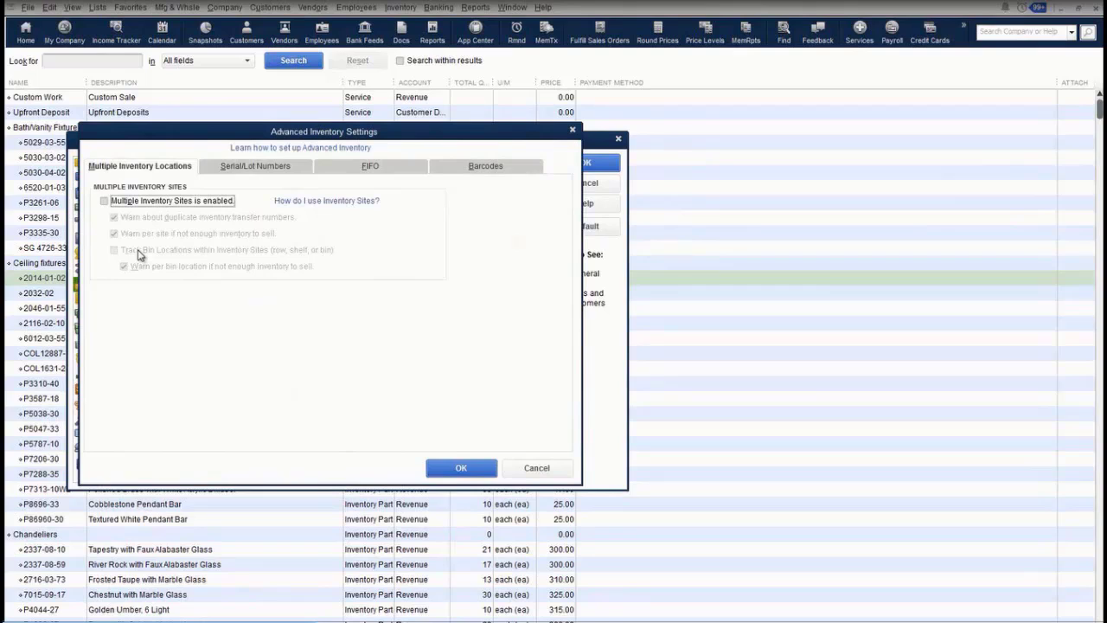
pyautogui.click(237, 169)
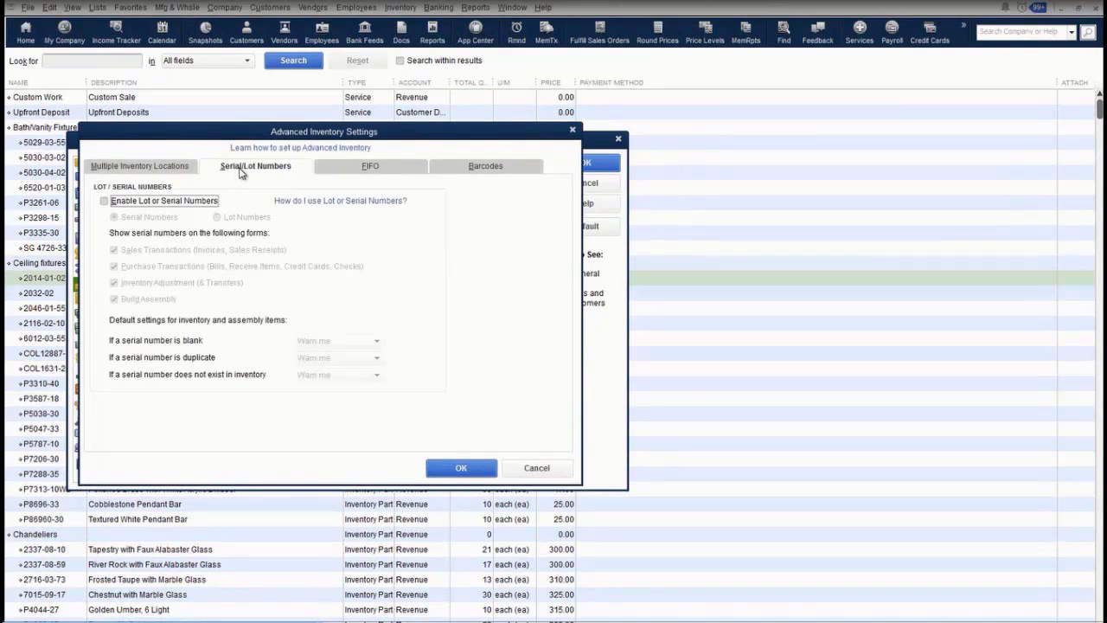
pyautogui.click(344, 172)
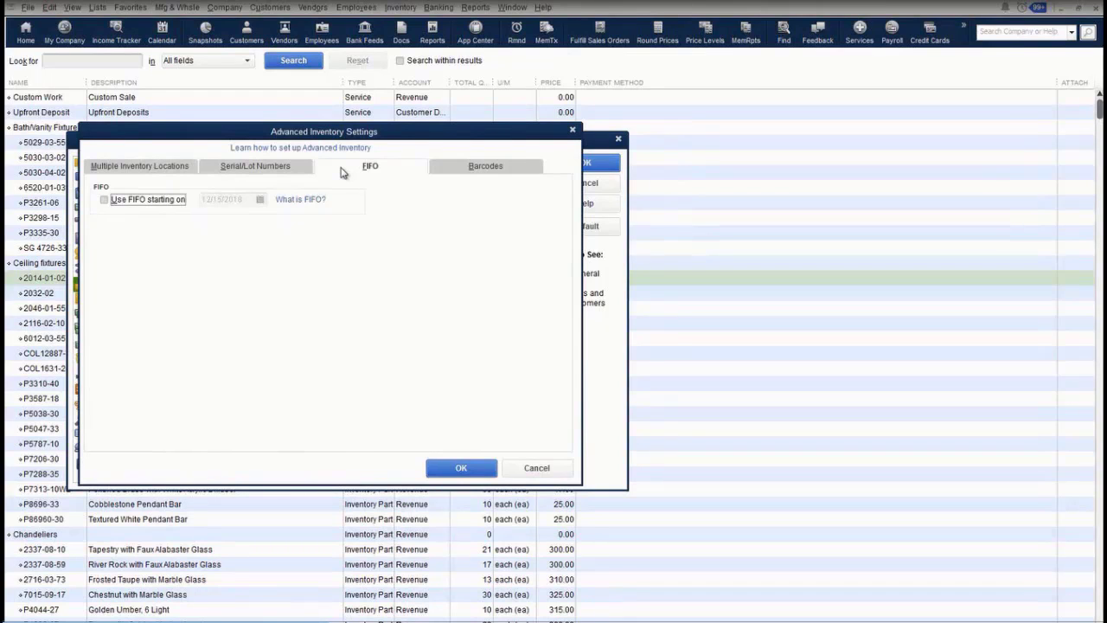
pyautogui.click(463, 173)
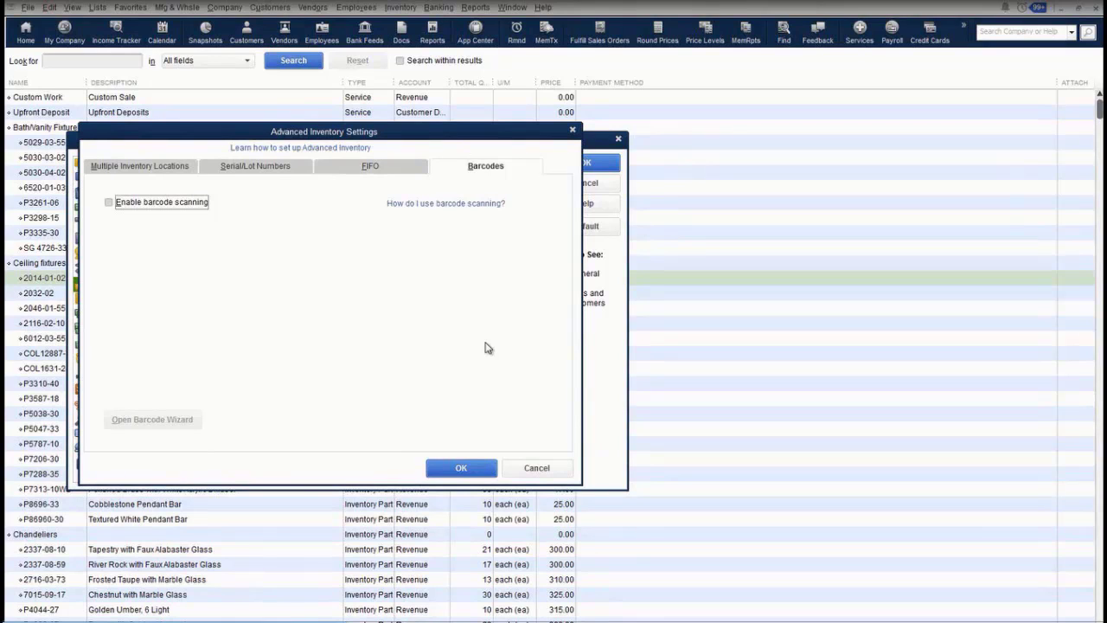
pyautogui.click(462, 467)
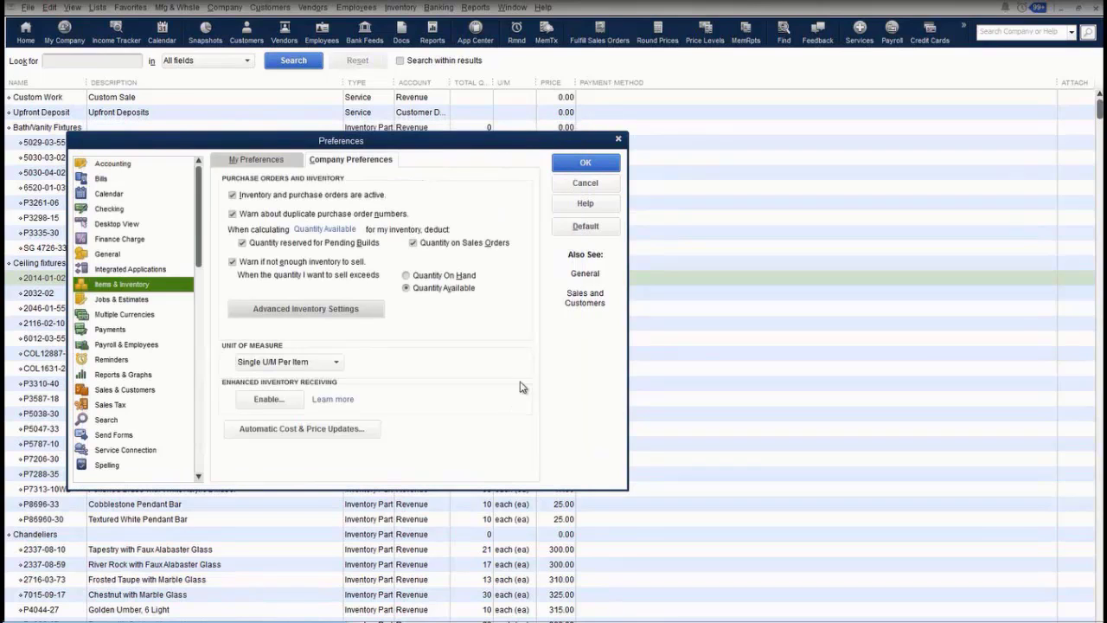
pyautogui.click(584, 164)
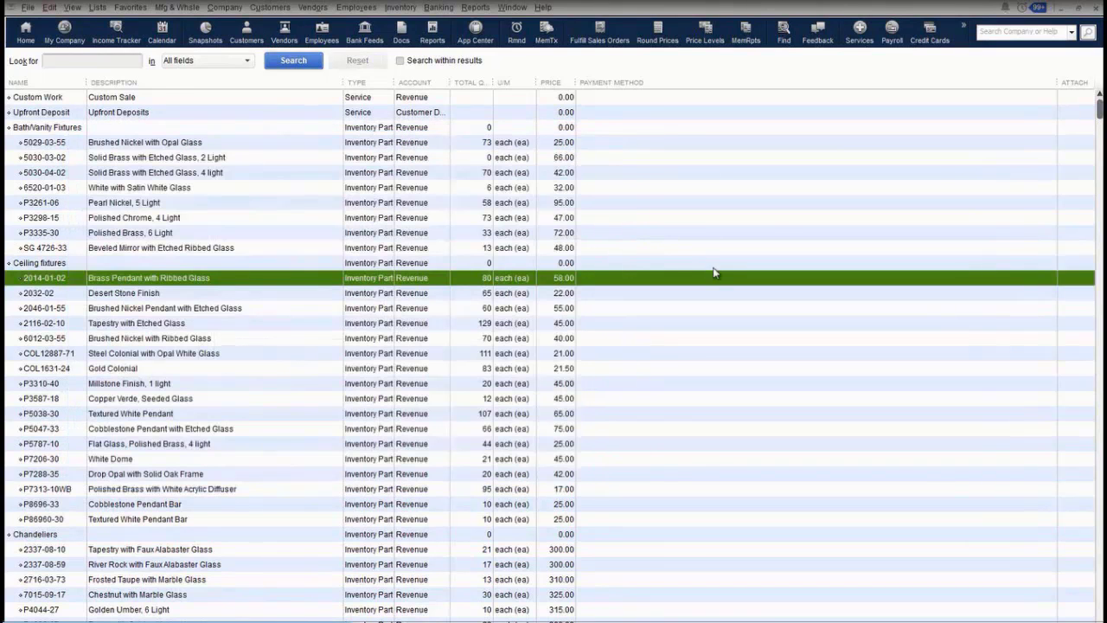
pyautogui.click(1096, 8)
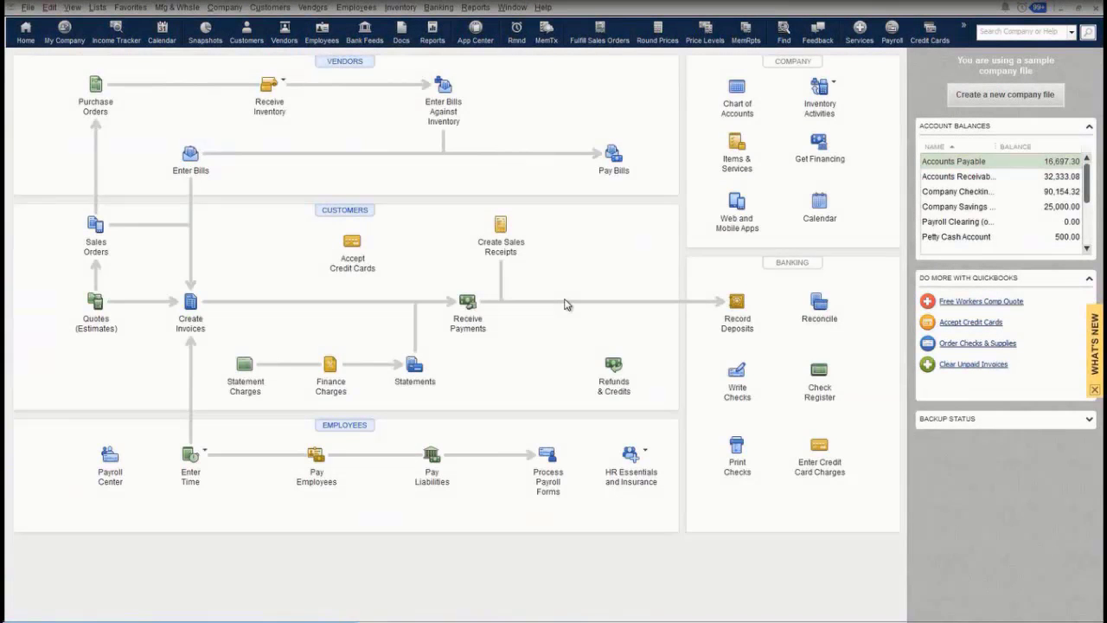
# Bring up the previous saved quote in the Quotes (Estimates) form to review it, and close the form.
pyautogui.click(96, 301)
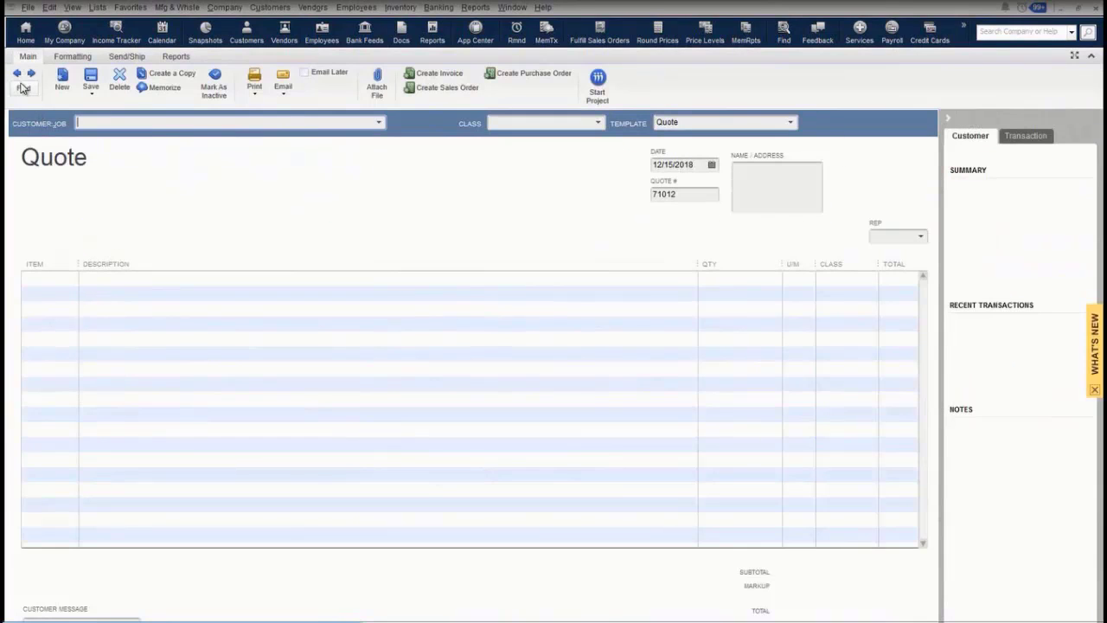
pyautogui.click(17, 74)
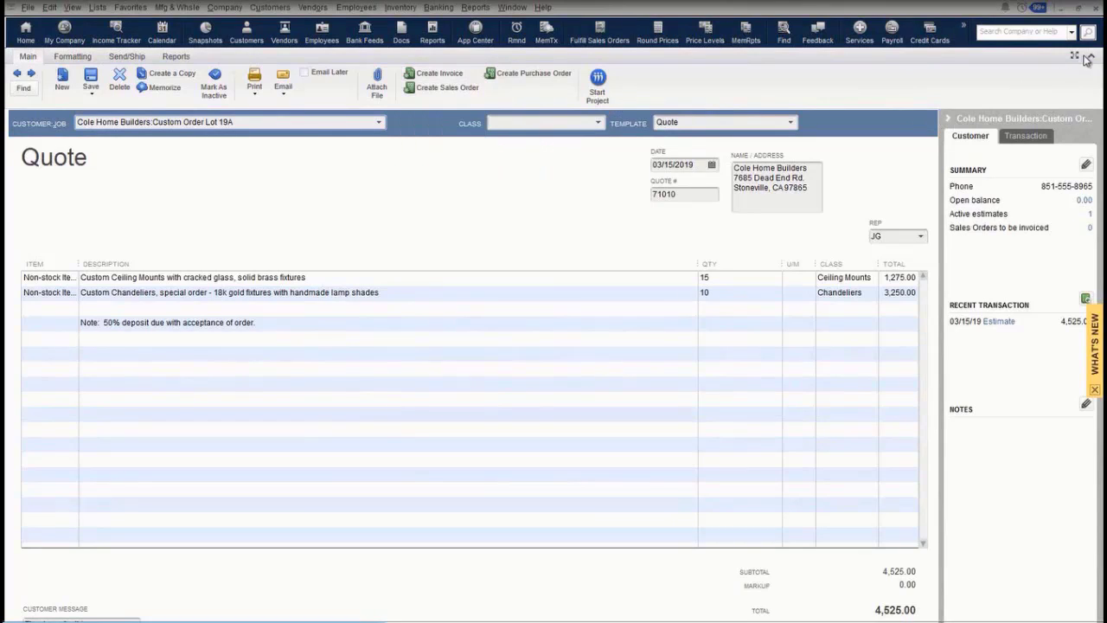
pyautogui.click(1096, 8)
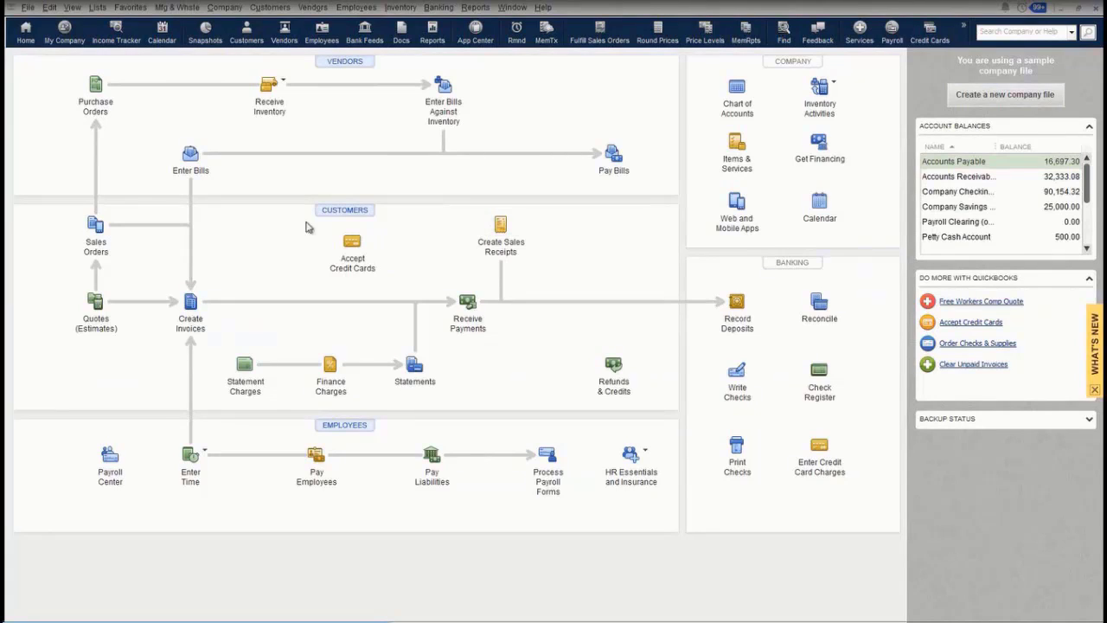
# Open the sales orders form and go back through the saved orders to sales order 149 for Thompson Lighting Stores:Store #40.
pyautogui.click(97, 225)
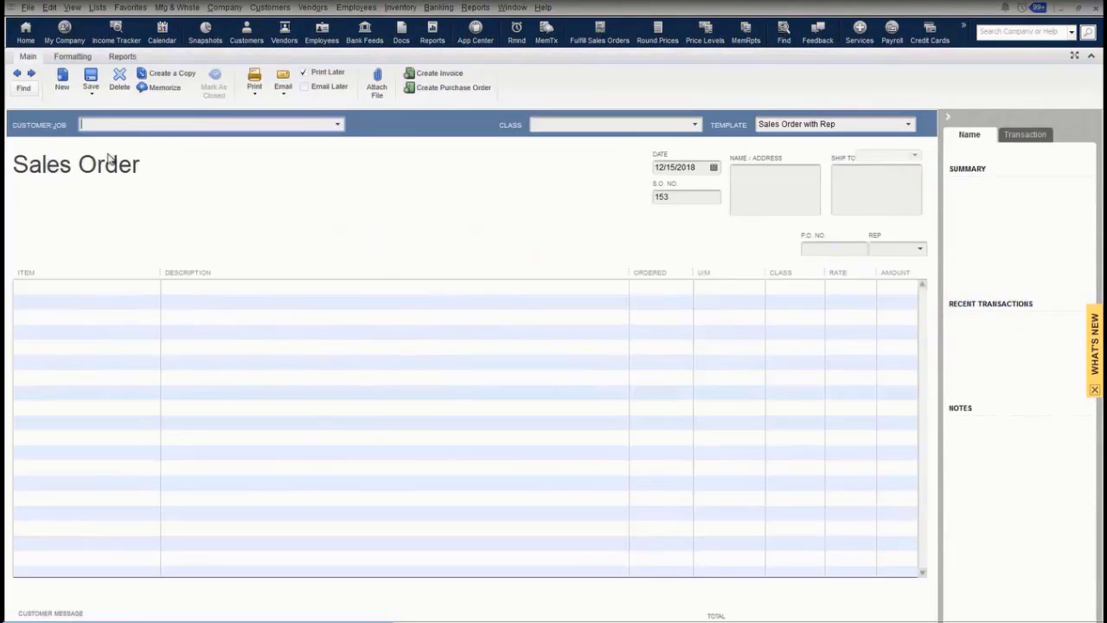
pyautogui.click(18, 74)
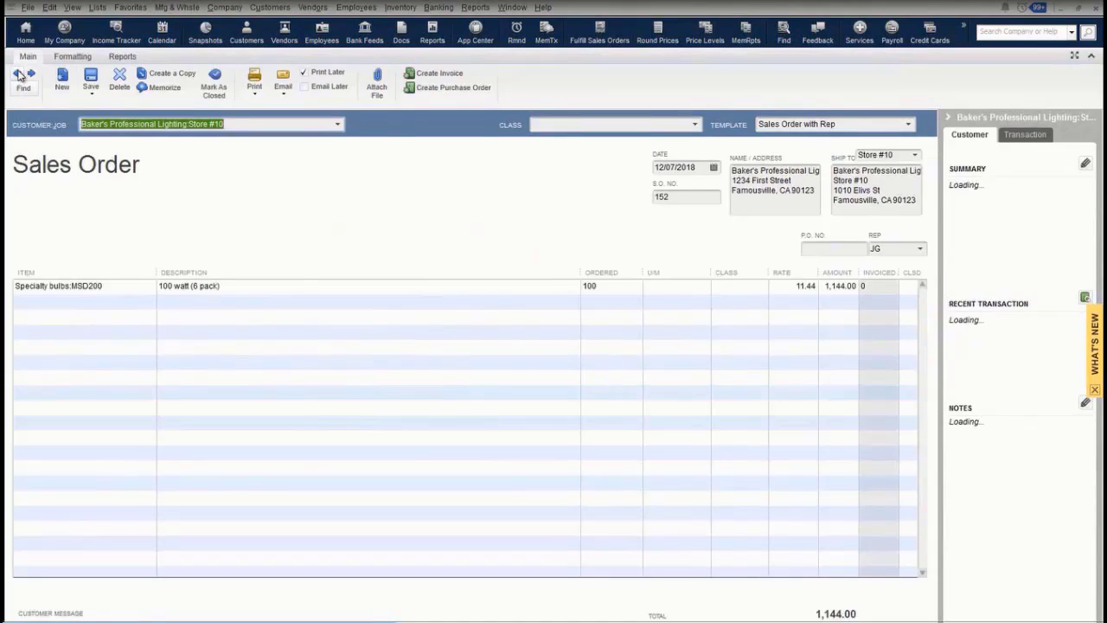
pyautogui.click(18, 74)
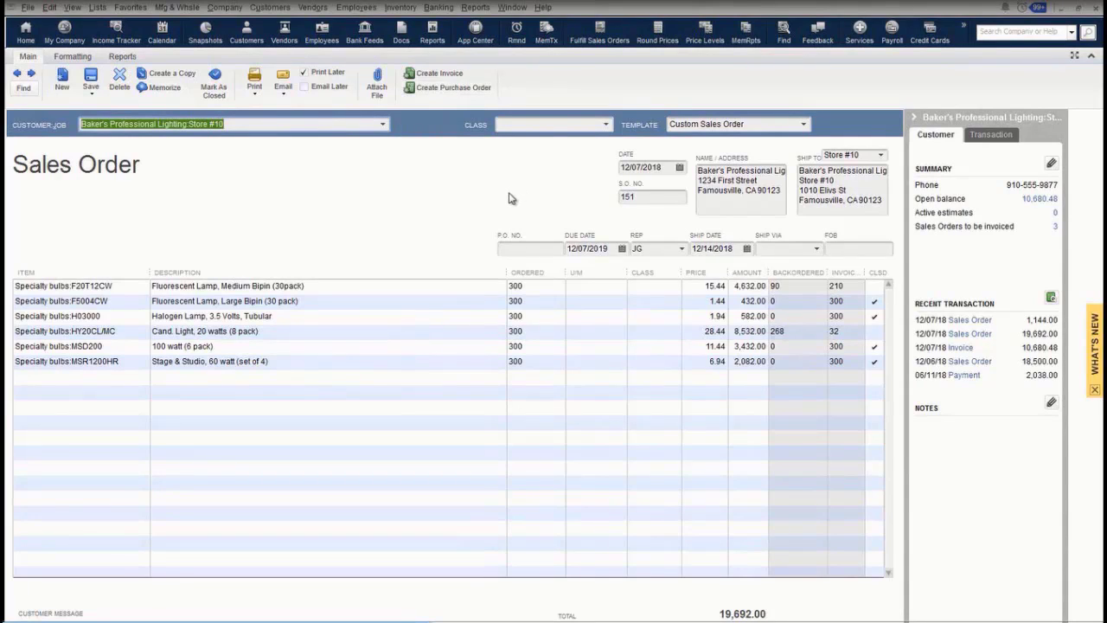
pyautogui.click(18, 75)
pyautogui.click(20, 76)
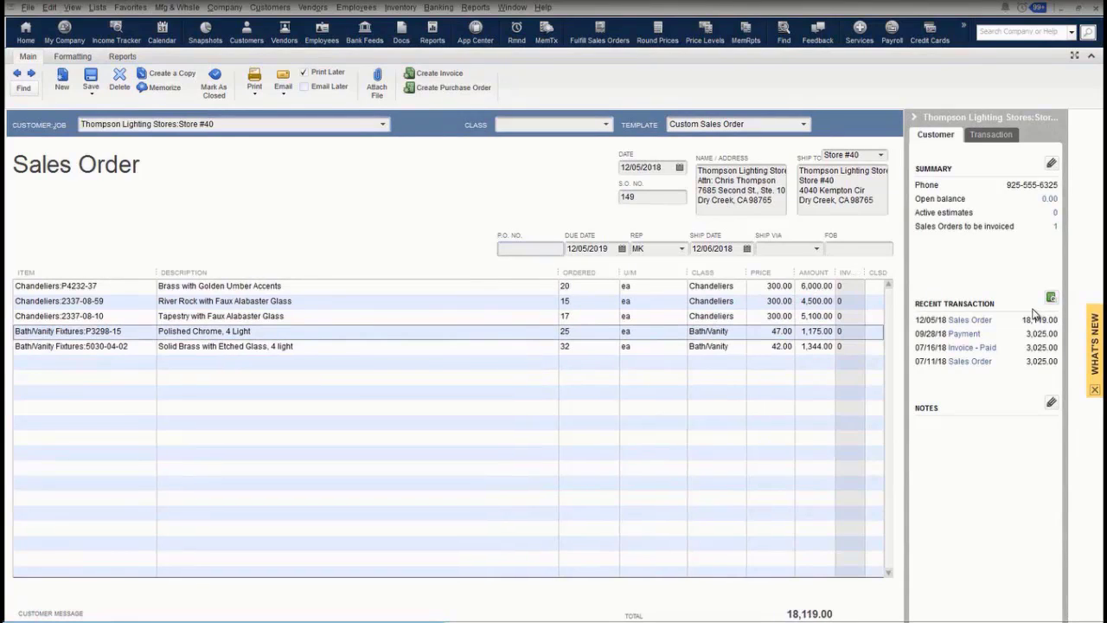
# Check the availability of item P3298-15 from its order line, viewing details for purchase orders, sales orders and pending builds.
pyautogui.click(615, 344)
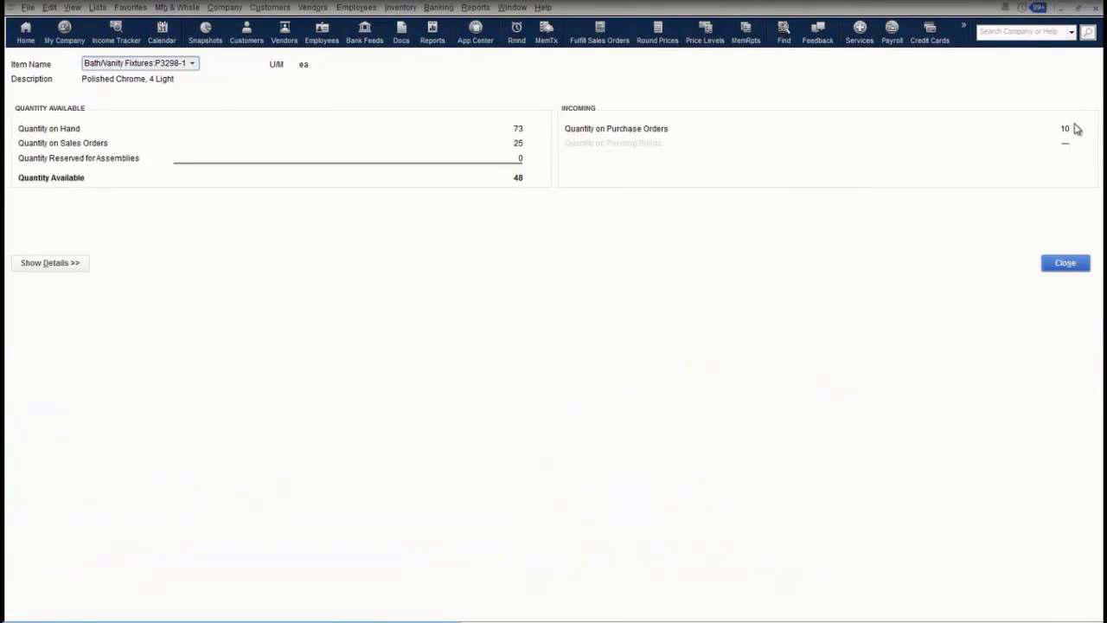
pyautogui.click(78, 267)
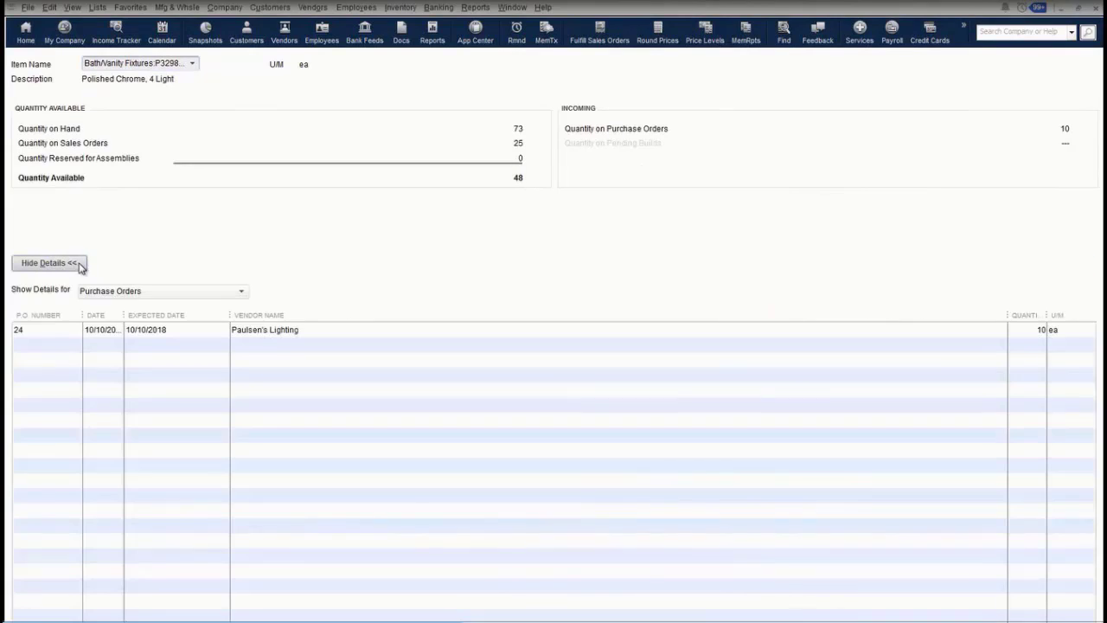
pyautogui.click(240, 292)
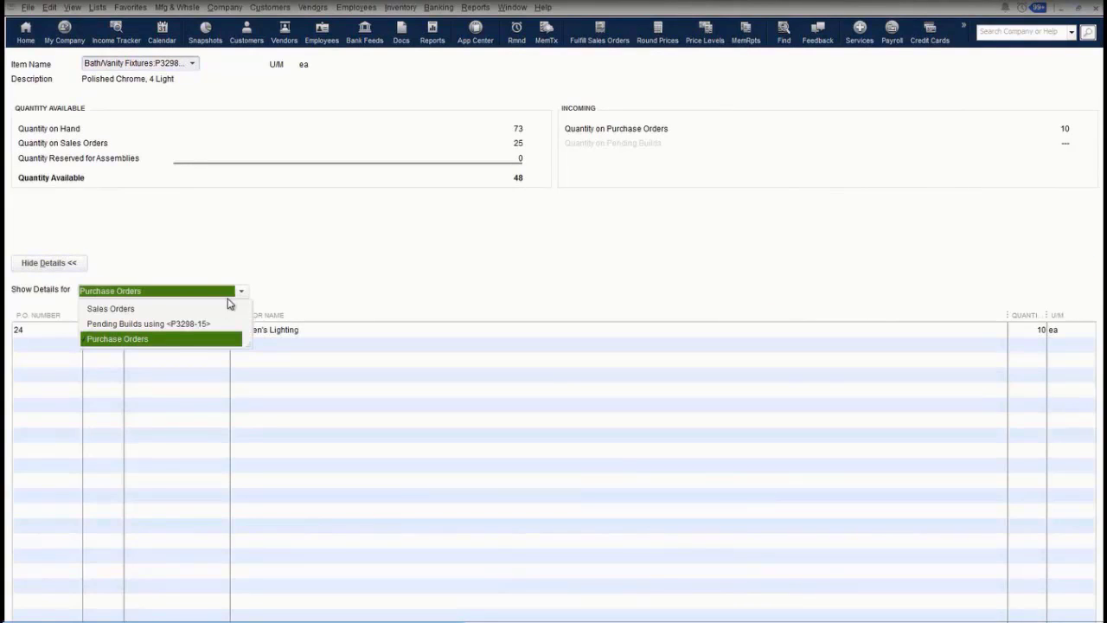
pyautogui.click(205, 310)
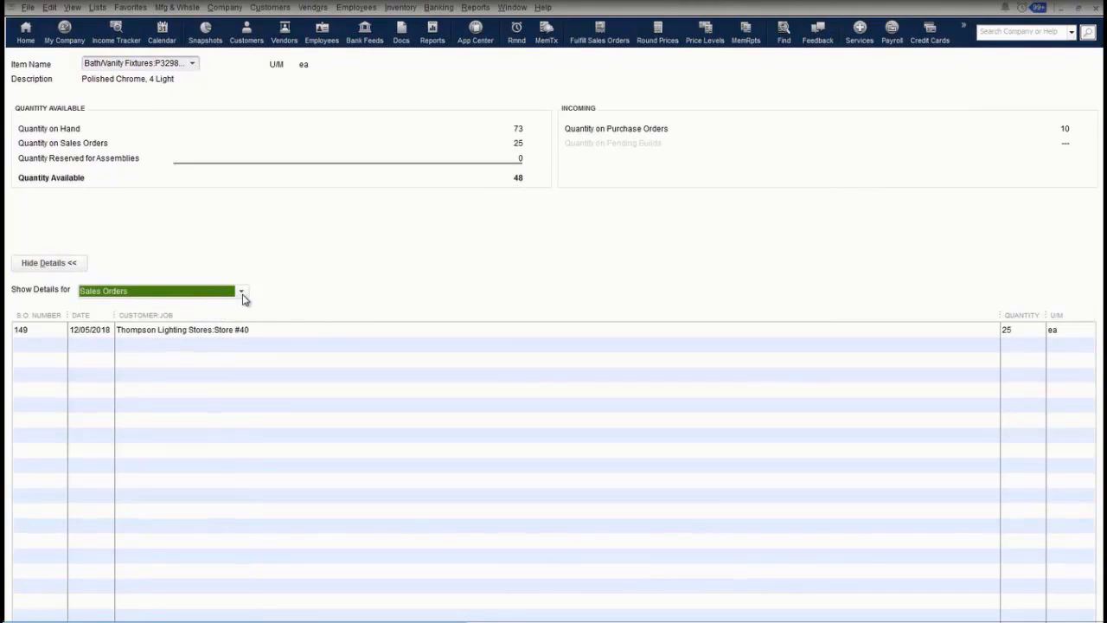
pyautogui.click(243, 294)
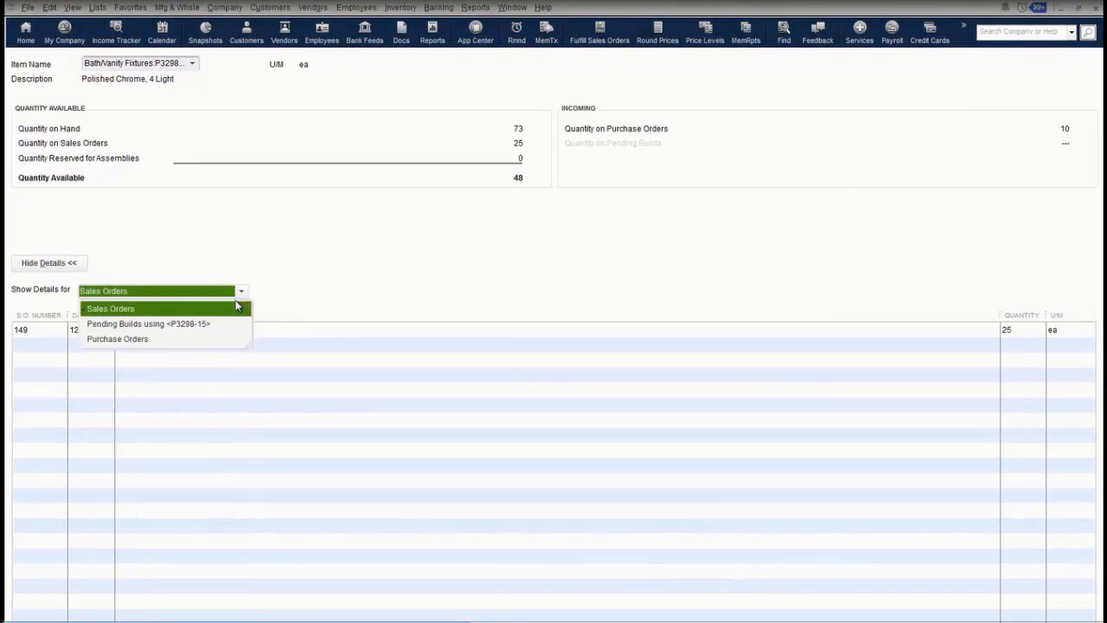
pyautogui.click(210, 324)
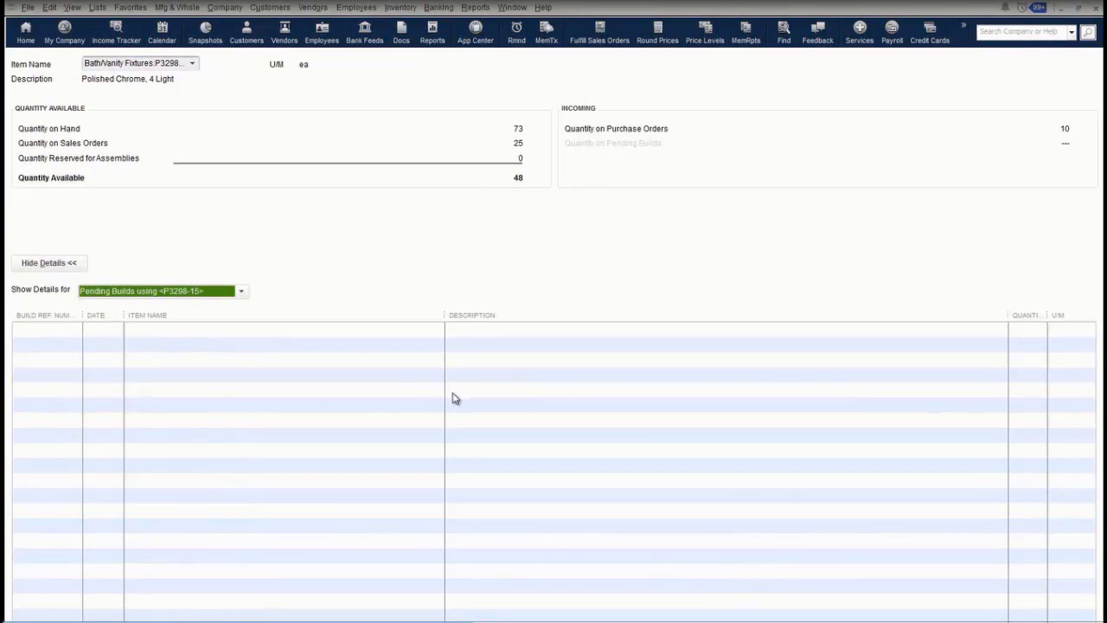
pyautogui.press('Escape')
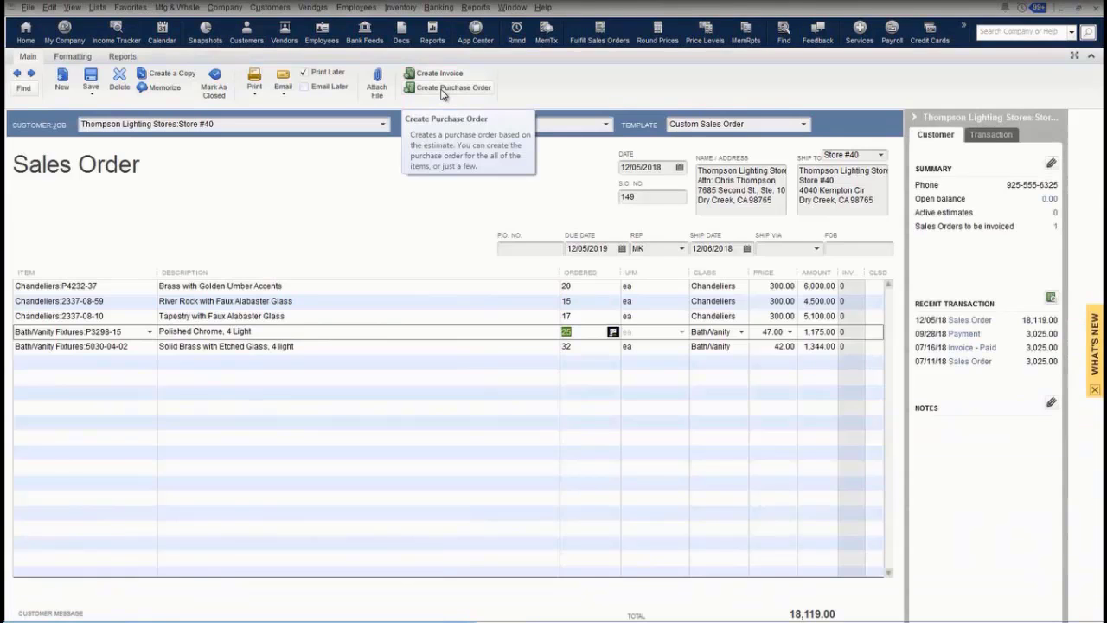
# Start a purchase order from sales order 149 for the selected items P4232-37 and P3298-15 from Paulsen's Lighting, and cancel it.
pyautogui.click(443, 91)
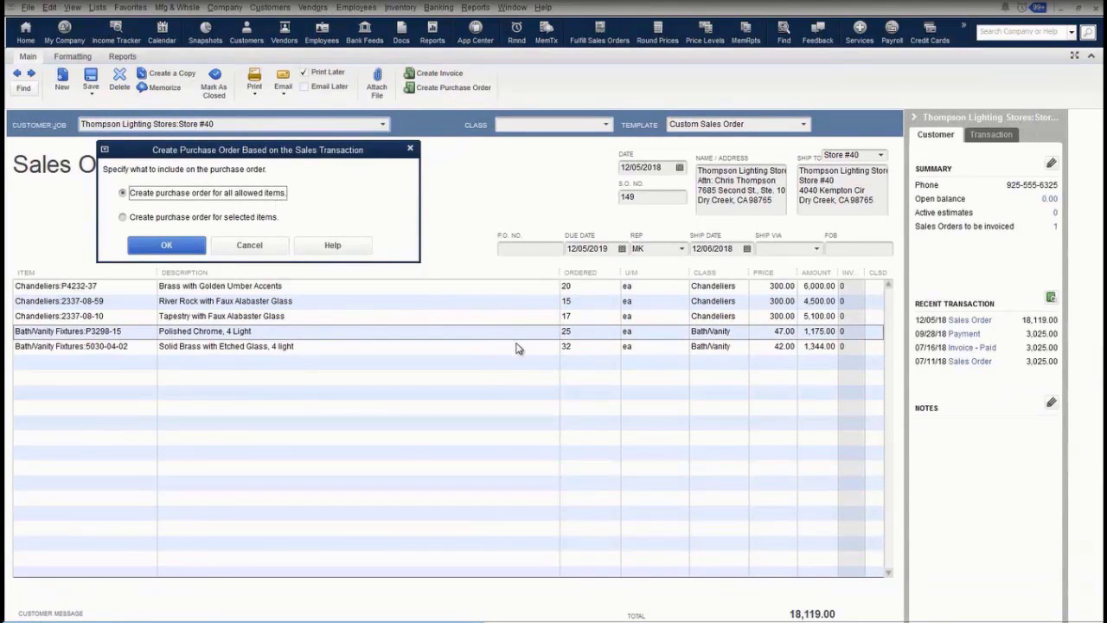
pyautogui.click(212, 222)
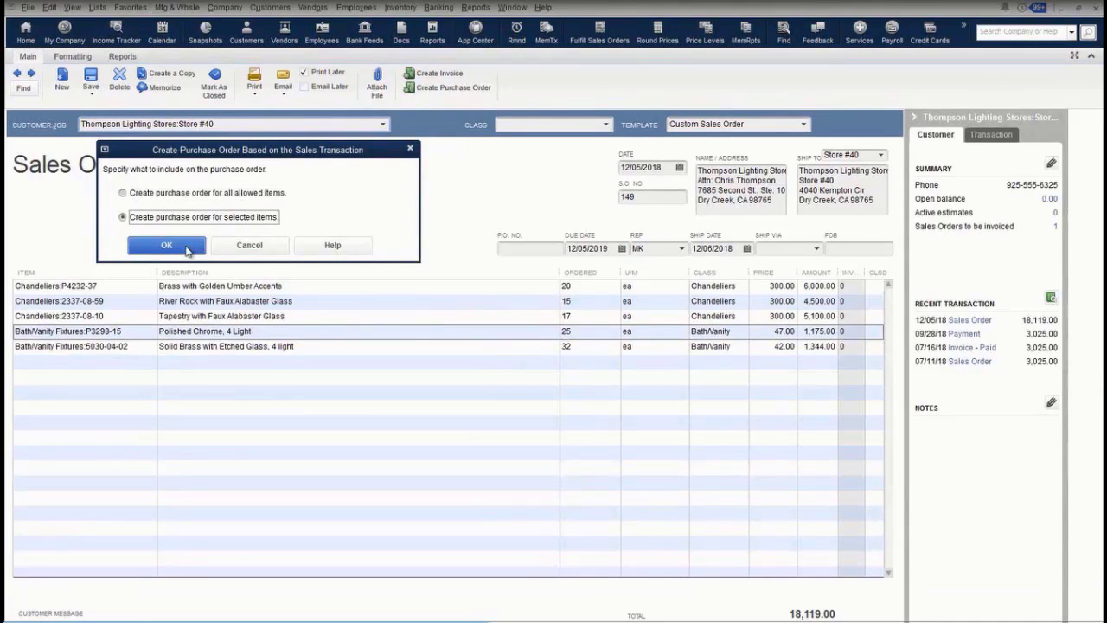
pyautogui.click(187, 247)
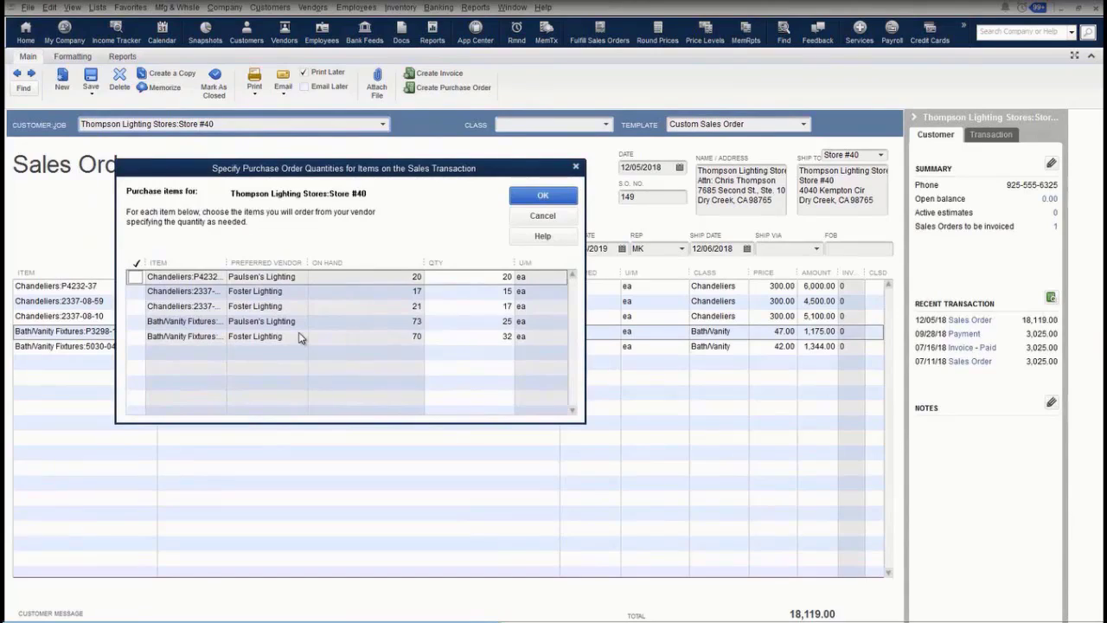
pyautogui.click(134, 277)
pyautogui.click(136, 321)
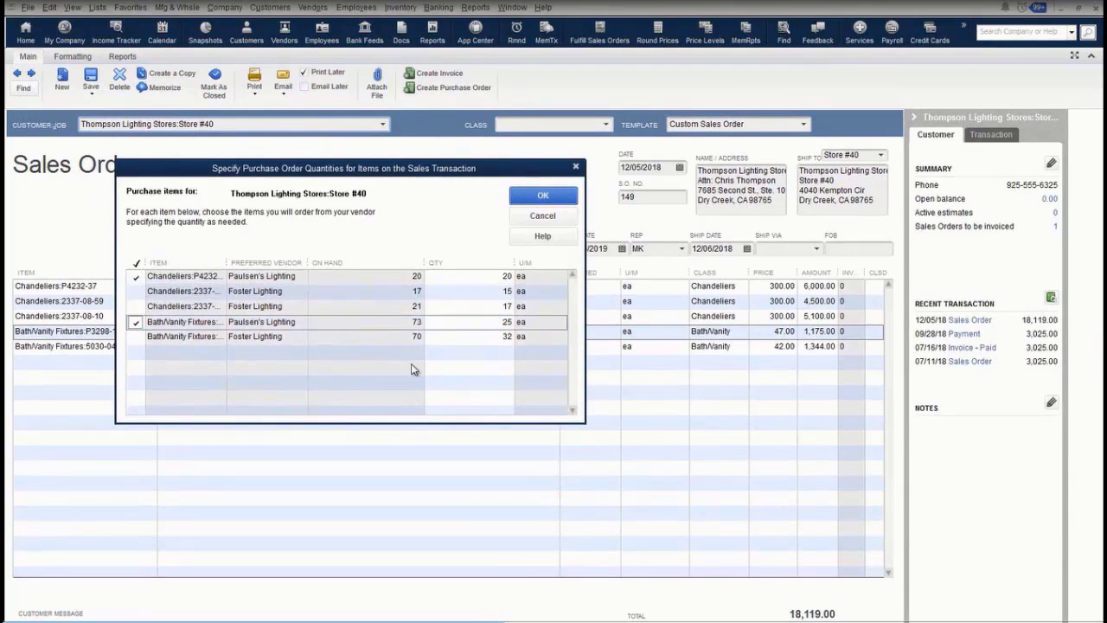
pyautogui.click(543, 216)
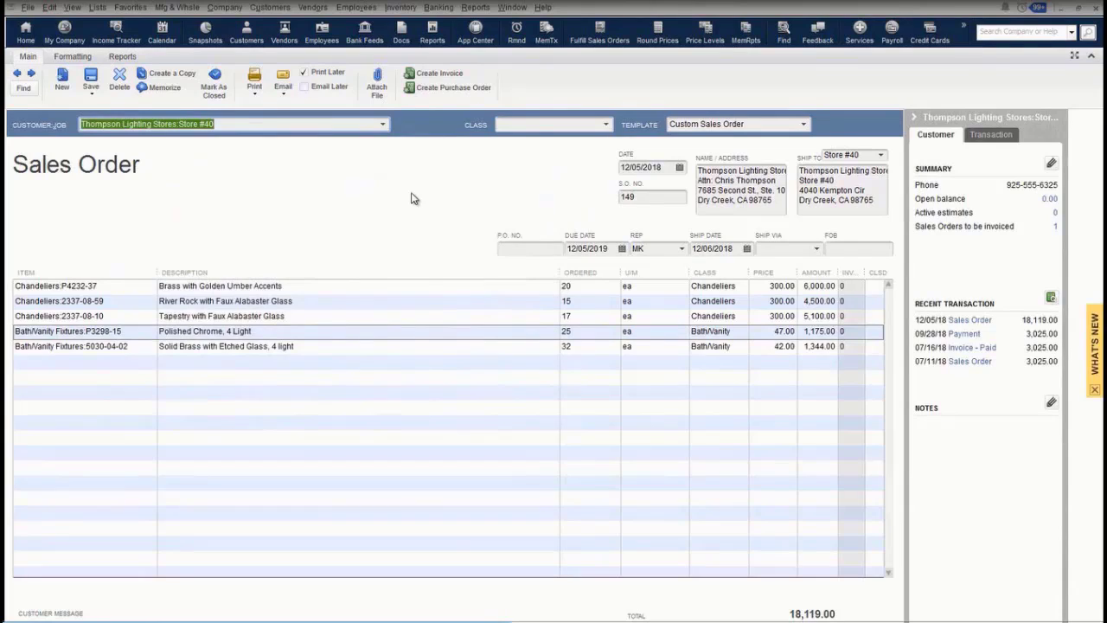
# Run the Inventory Stock Status by Item report.
pyautogui.click(476, 7)
pyautogui.moveTo(523, 229)
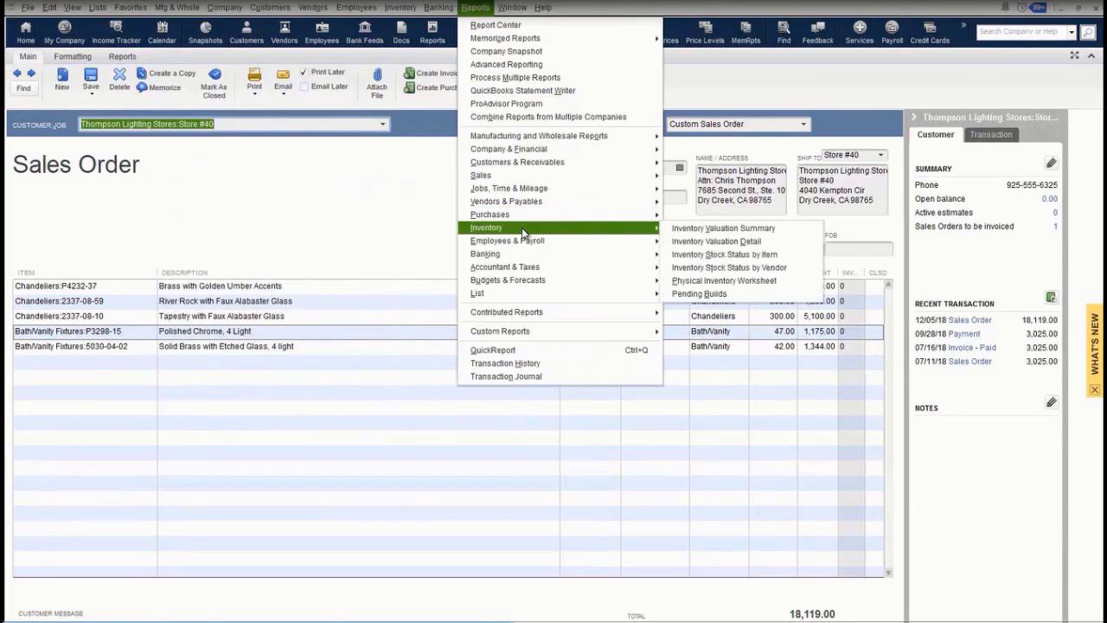
pyautogui.click(749, 258)
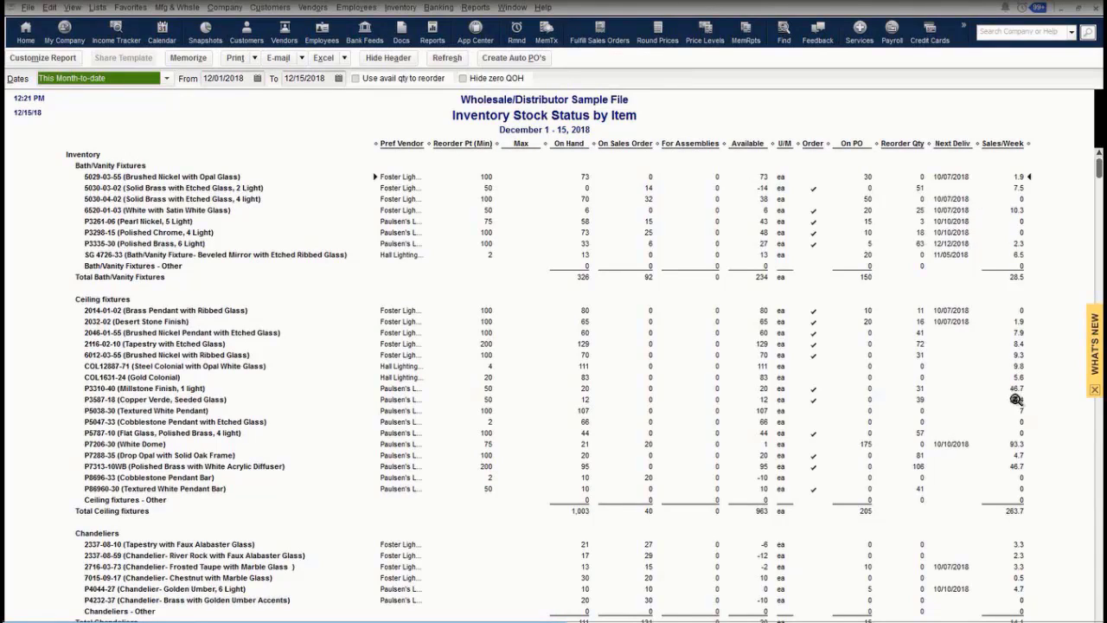
# Base the report's reorder quantities on available quantity and auto-create purchase orders dated 12/15/2018 for all listed items.
pyautogui.click(355, 78)
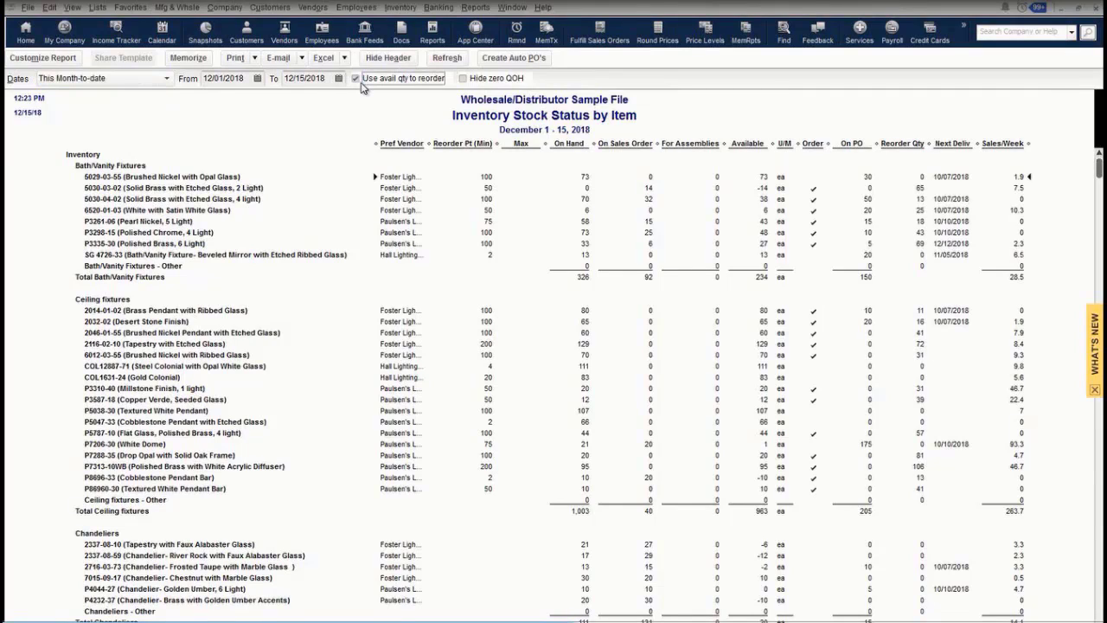
pyautogui.click(533, 60)
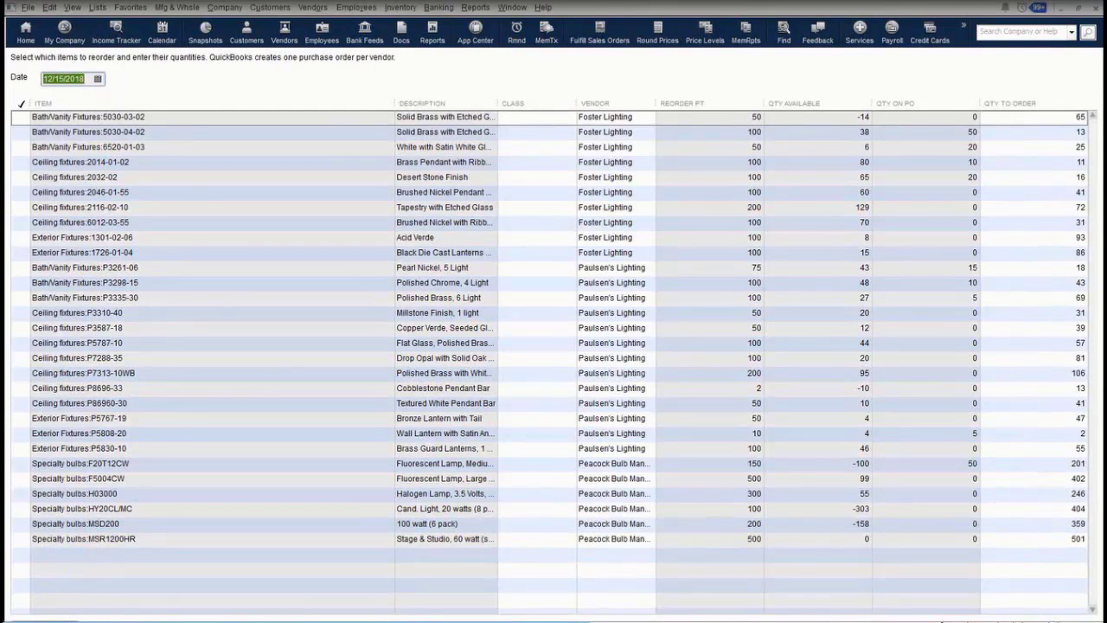
pyautogui.click(45, 621)
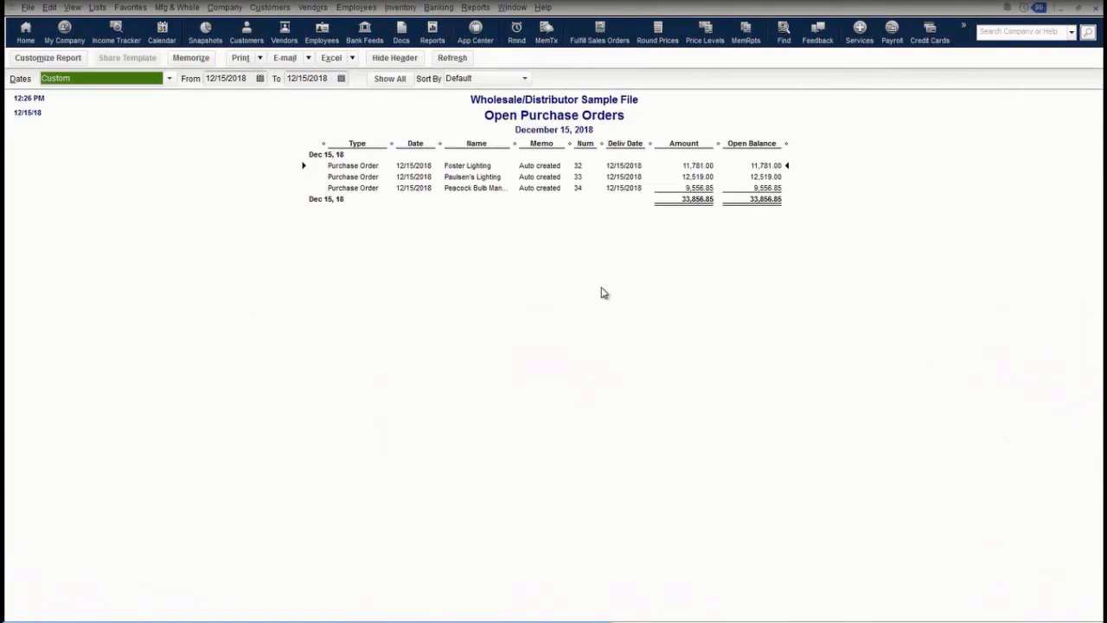
# Open the Foster Lighting purchase order from the open orders report, set its drop-ship destination to Thompson Lighting Stores:Store #40, and close it.
pyautogui.doubleClick(534, 166)
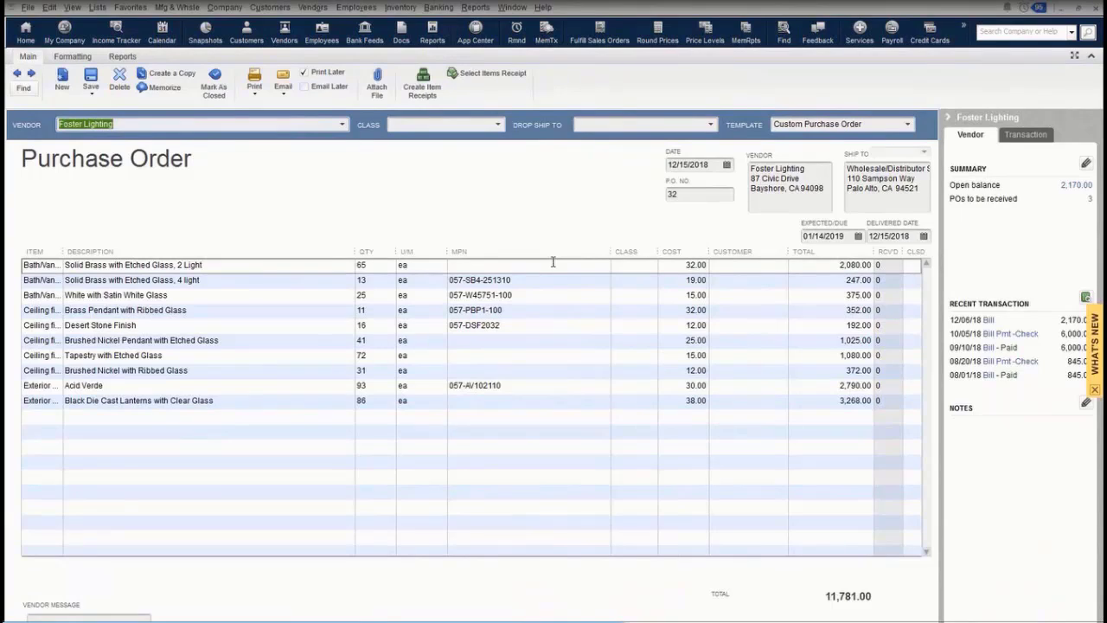
pyautogui.click(710, 125)
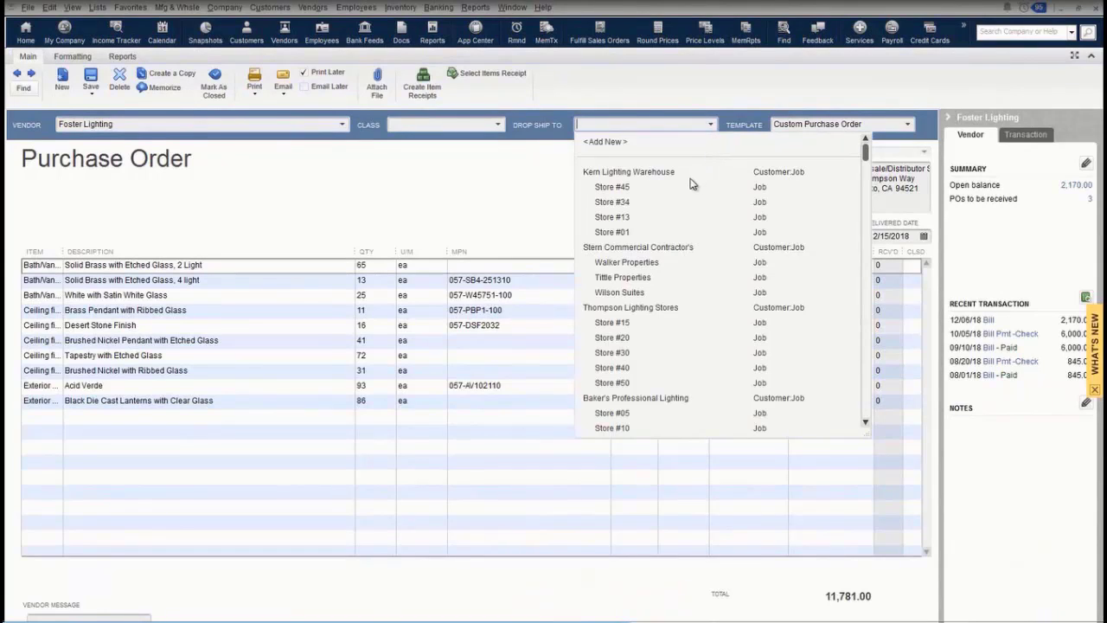
pyautogui.click(613, 367)
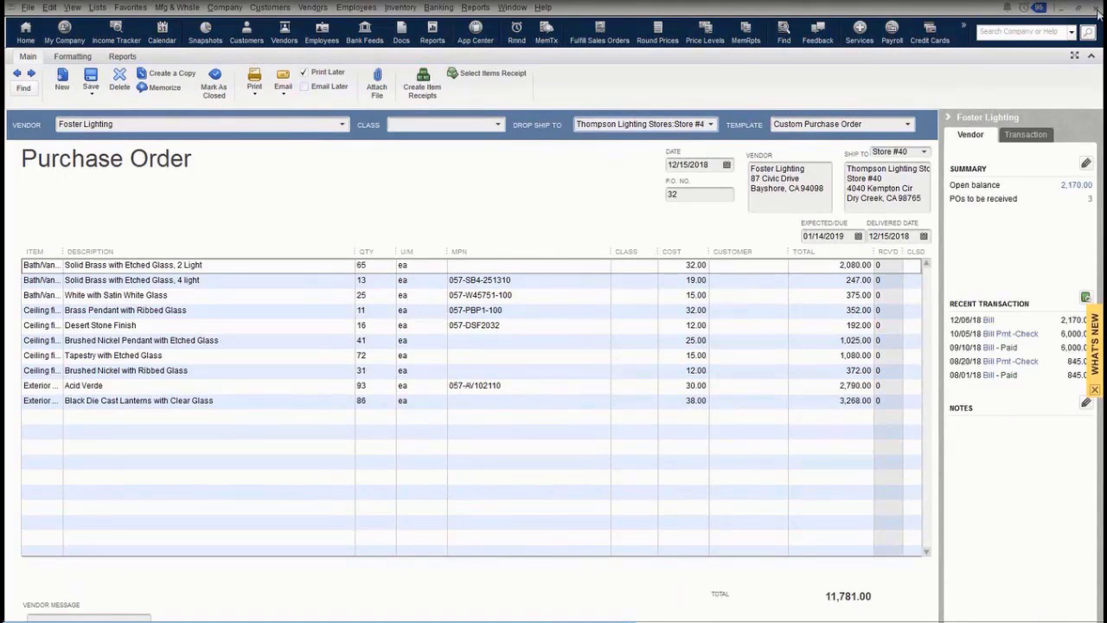
pyautogui.click(1096, 7)
pyautogui.press('Return')
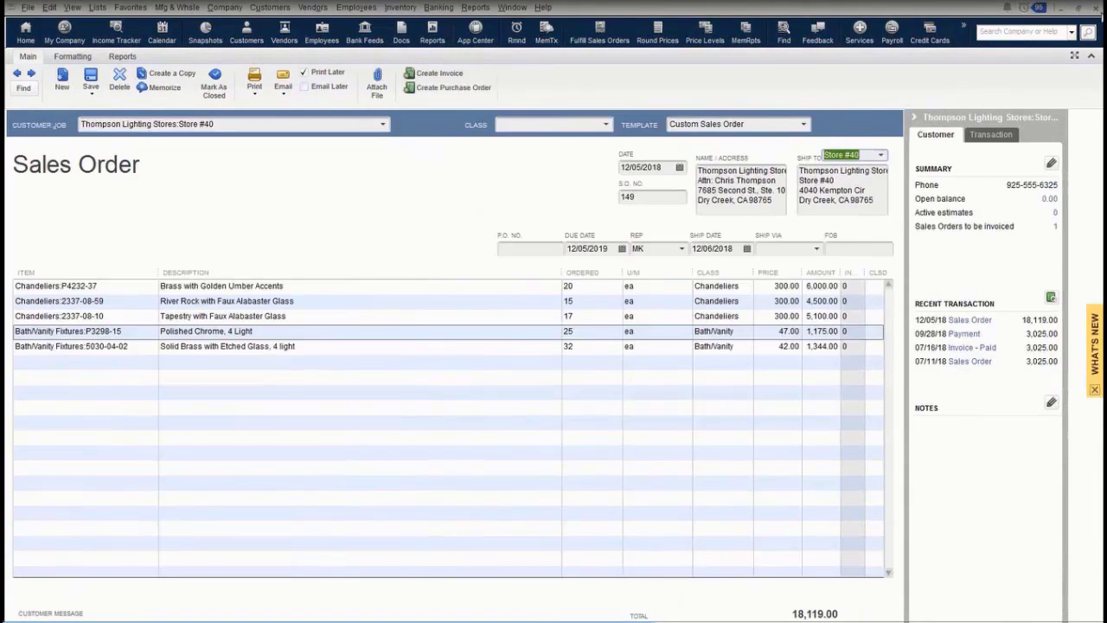
# Close sales order 149, open a blank purchase order to view its vendor choices, and close it.
pyautogui.click(1096, 8)
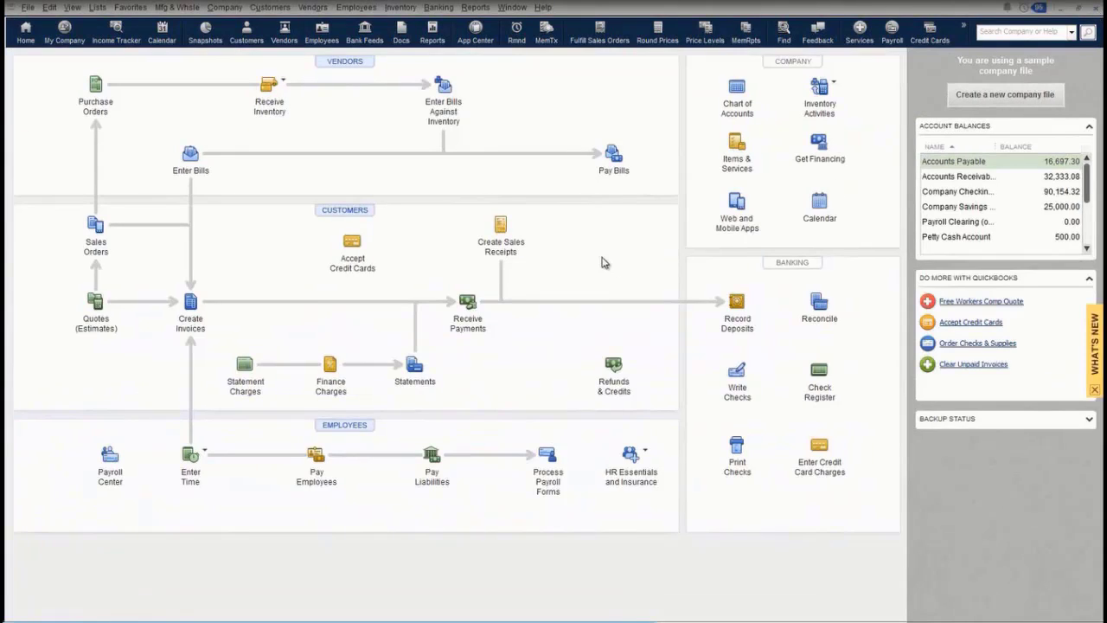
pyautogui.click(96, 86)
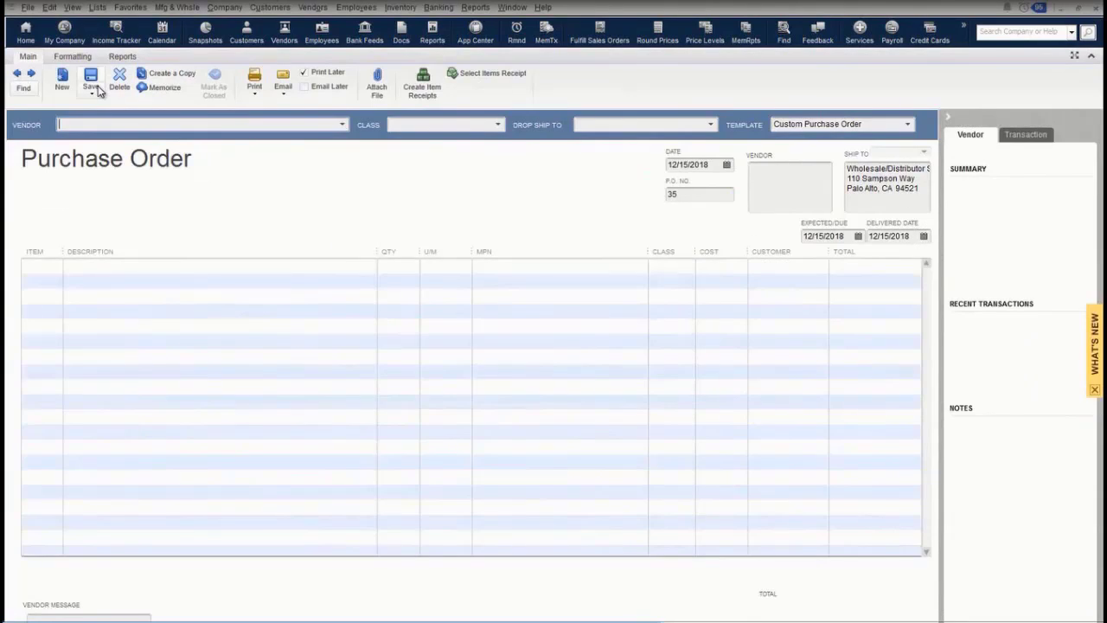
pyautogui.click(343, 126)
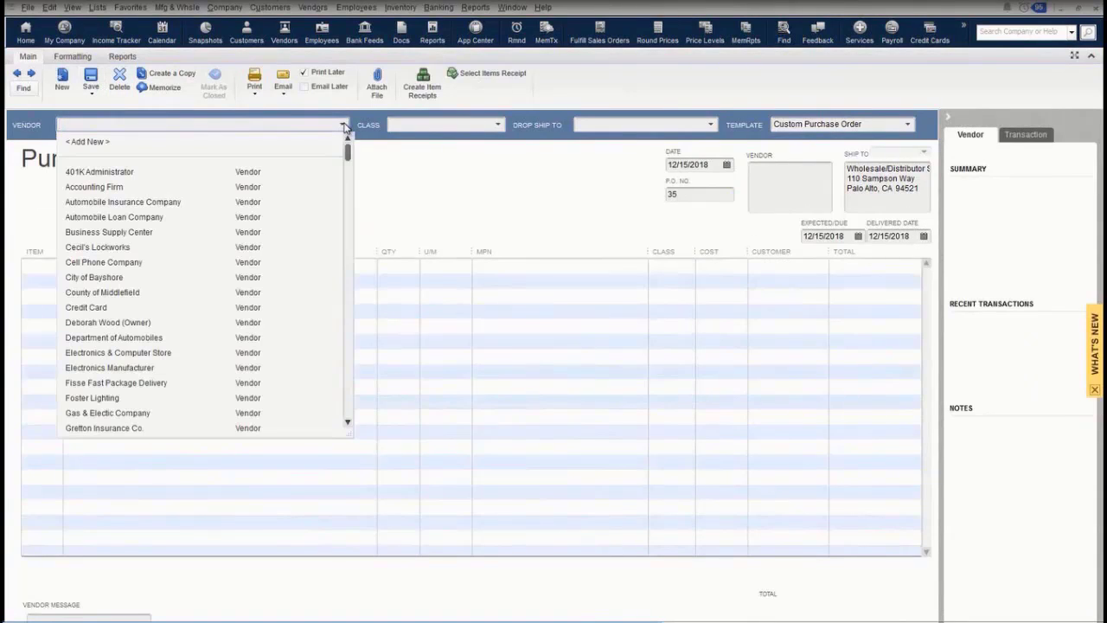
pyautogui.click(375, 154)
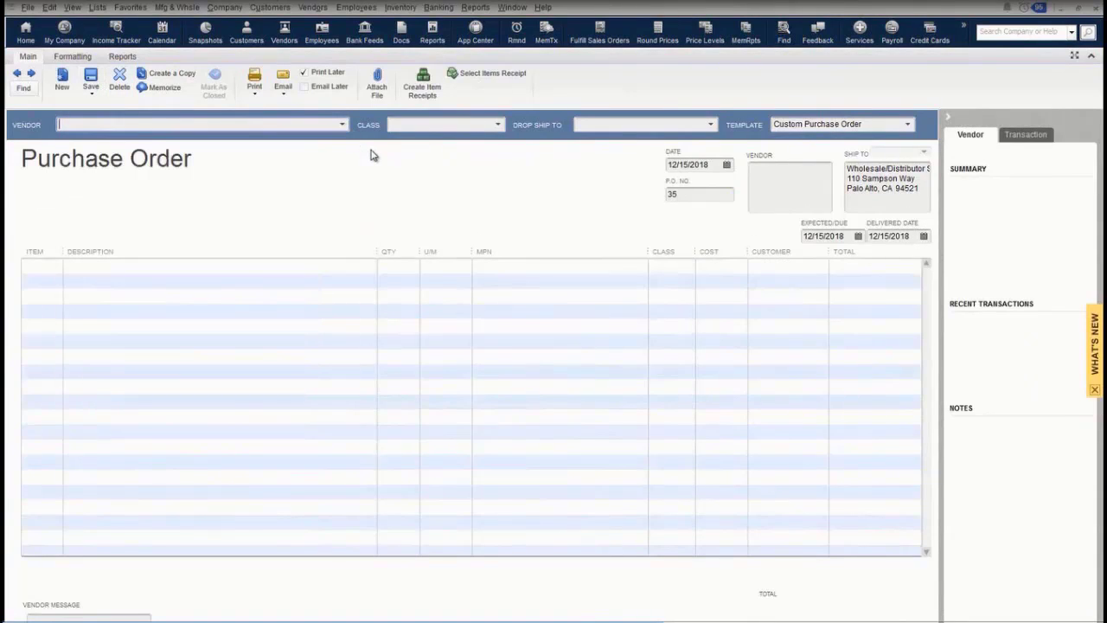
pyautogui.click(1098, 9)
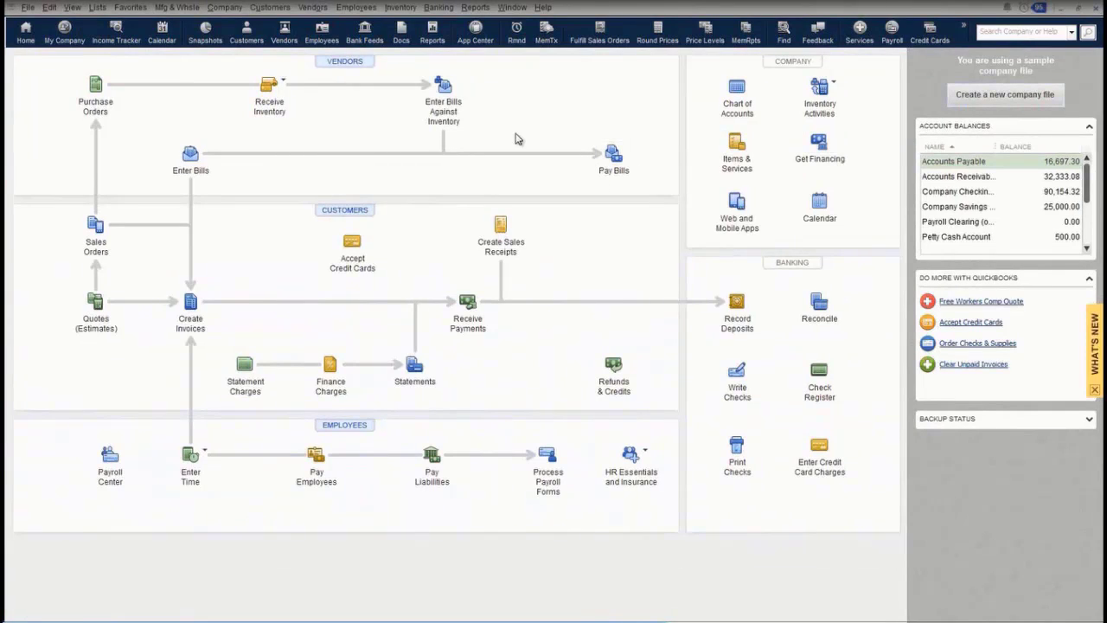
# Start receiving inventory without a bill, and mark the bill as received on the item receipt.
pyautogui.click(284, 84)
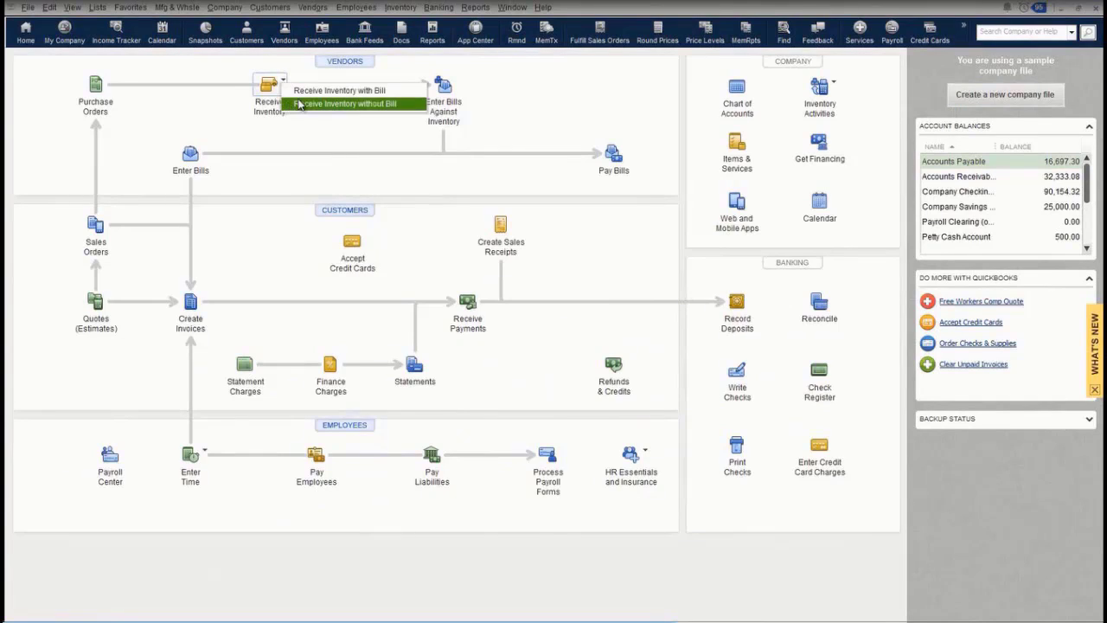
pyautogui.click(329, 103)
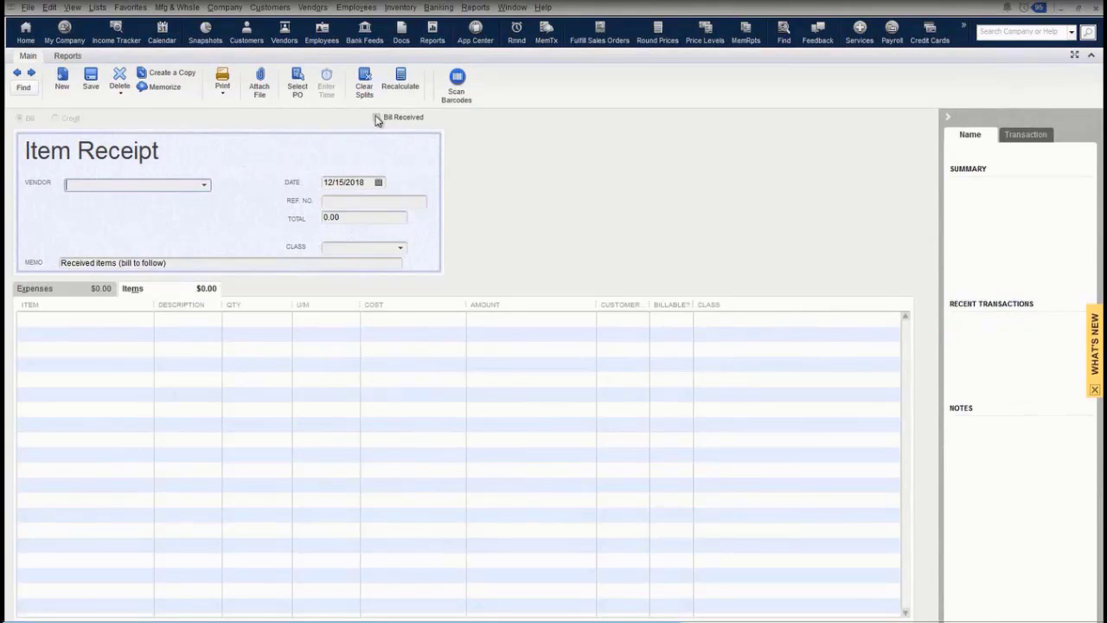
pyautogui.click(377, 118)
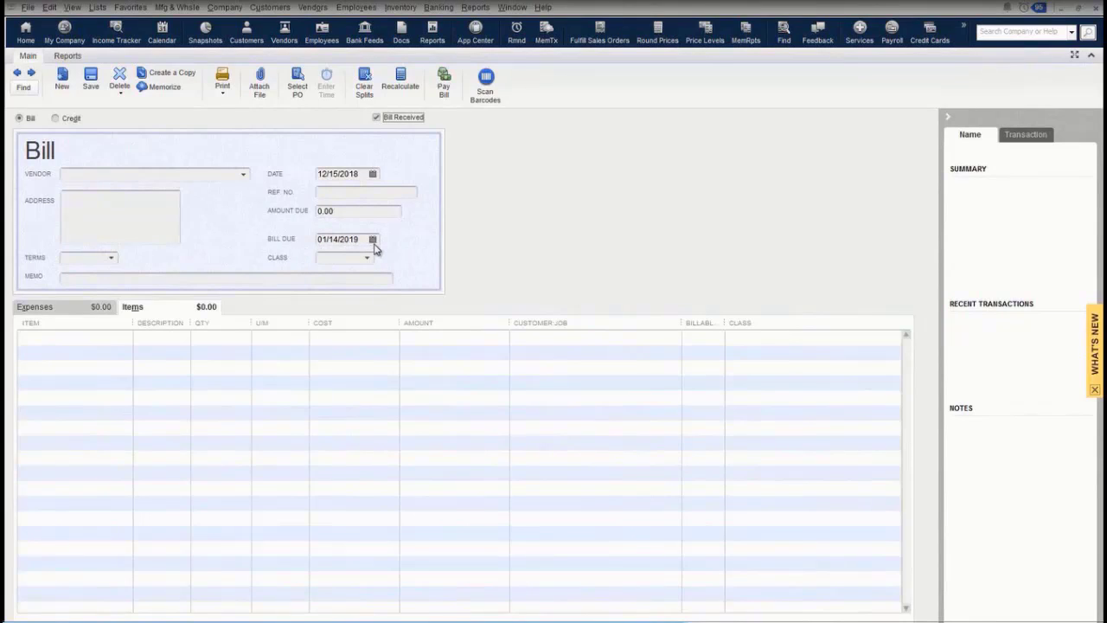
# Choose Hall Lighting & Accessories as the bill's vendor and receive against its open purchase order 25 dated 11/05/2018.
pyautogui.click(243, 176)
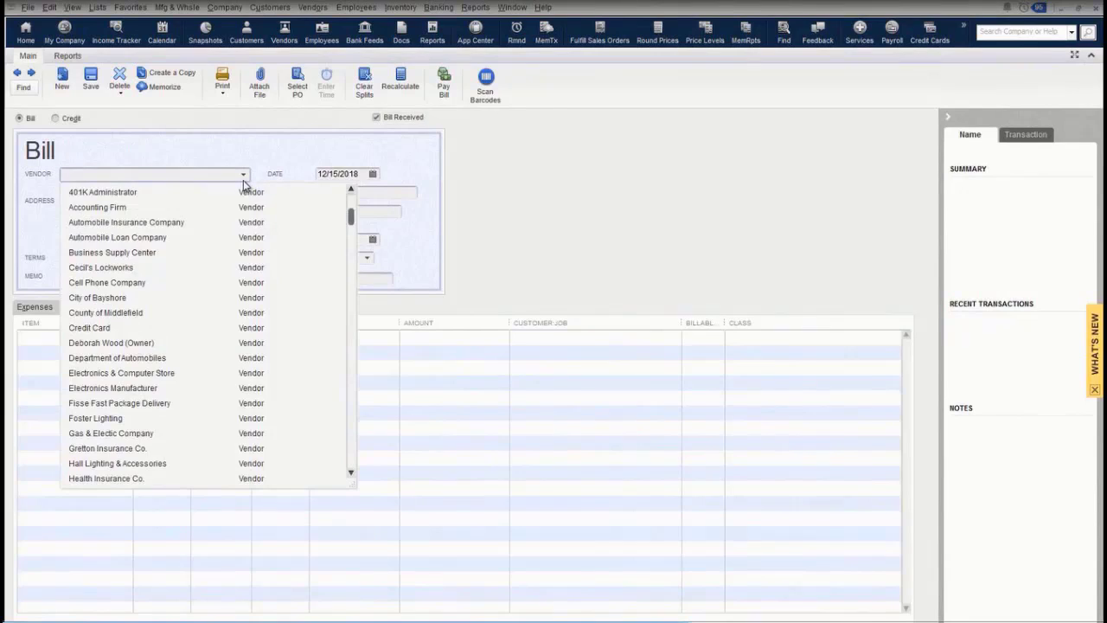
pyautogui.click(210, 444)
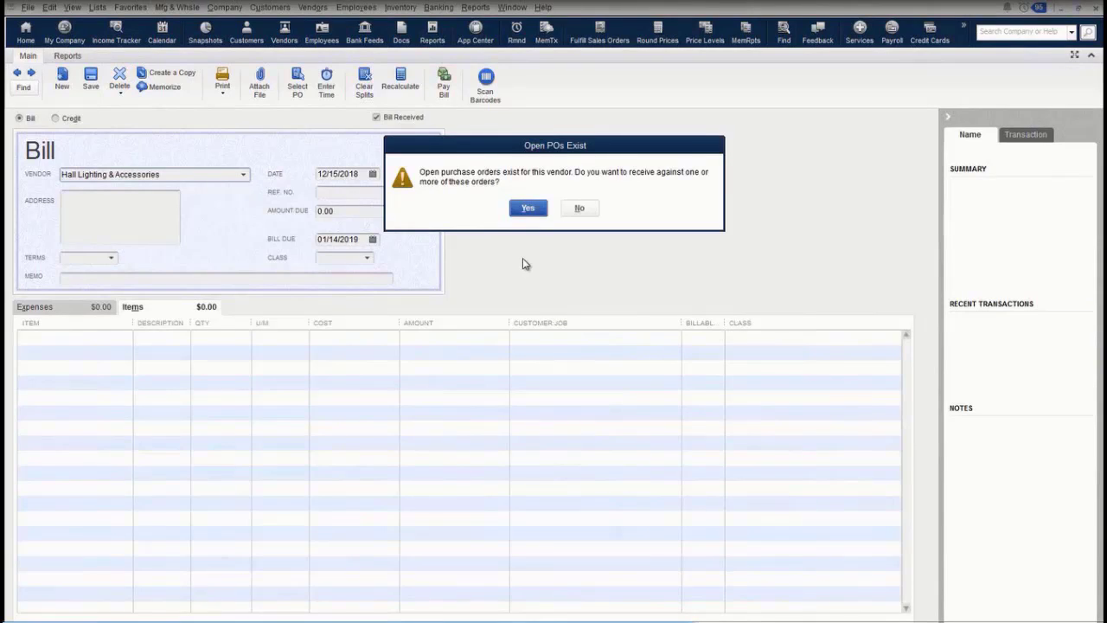
pyautogui.click(528, 209)
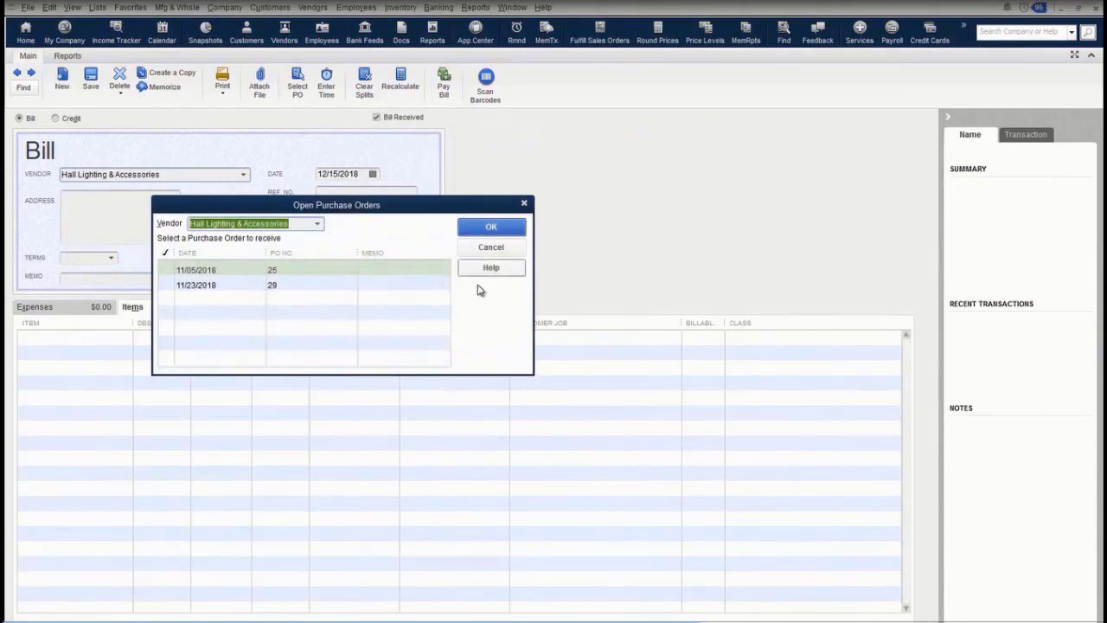
pyautogui.click(166, 270)
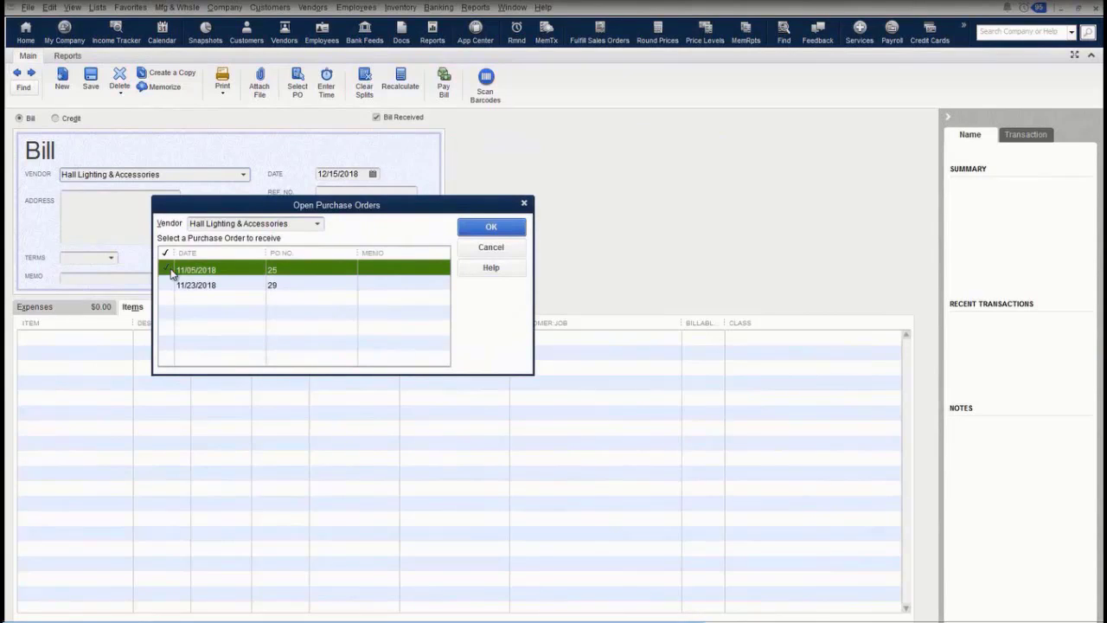
pyautogui.click(491, 226)
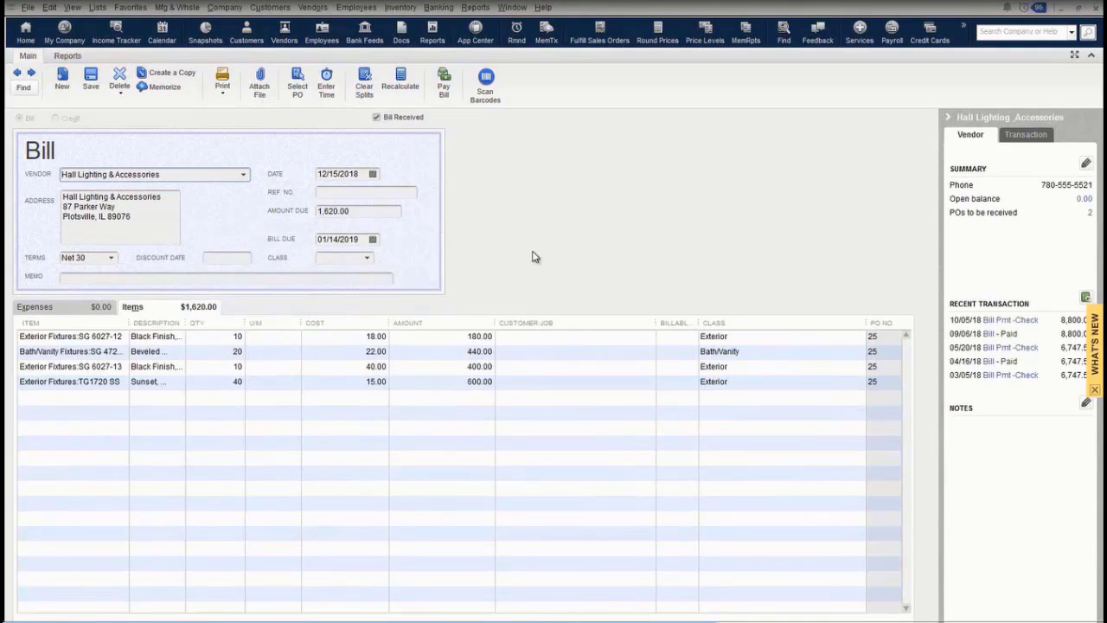
# Set the received quantity of the Bath/Vanity Fixtures line on the bill to 15.
pyautogui.click(231, 351)
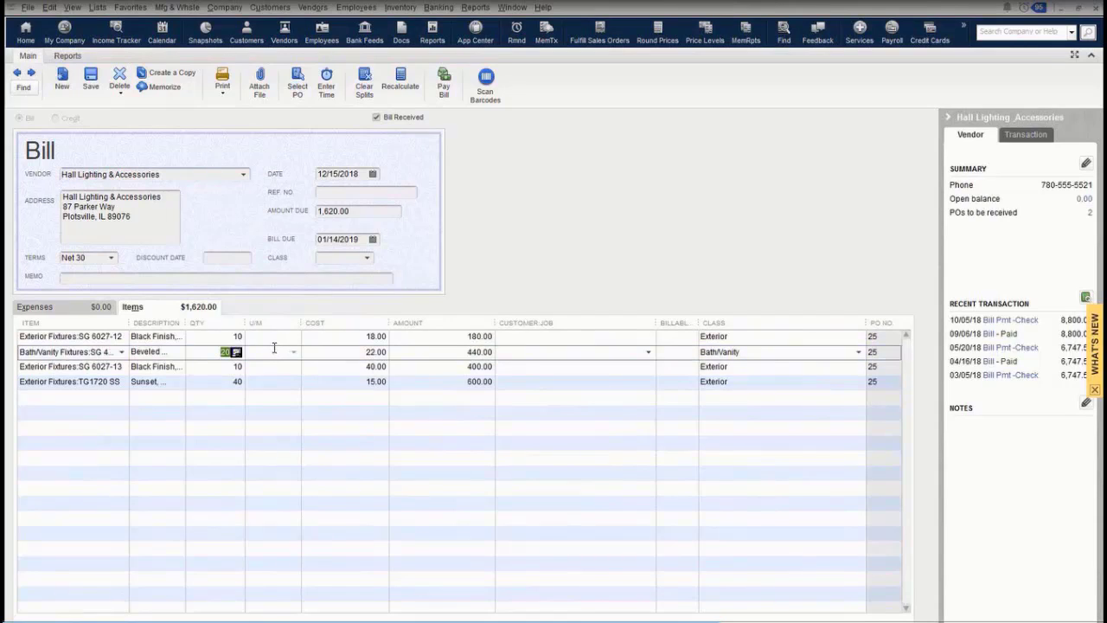
pyautogui.write('15')
pyautogui.press('Tab')
# Compare the item receipt and bill forms by switching Bill Received off, on, and off again.
pyautogui.click(376, 117)
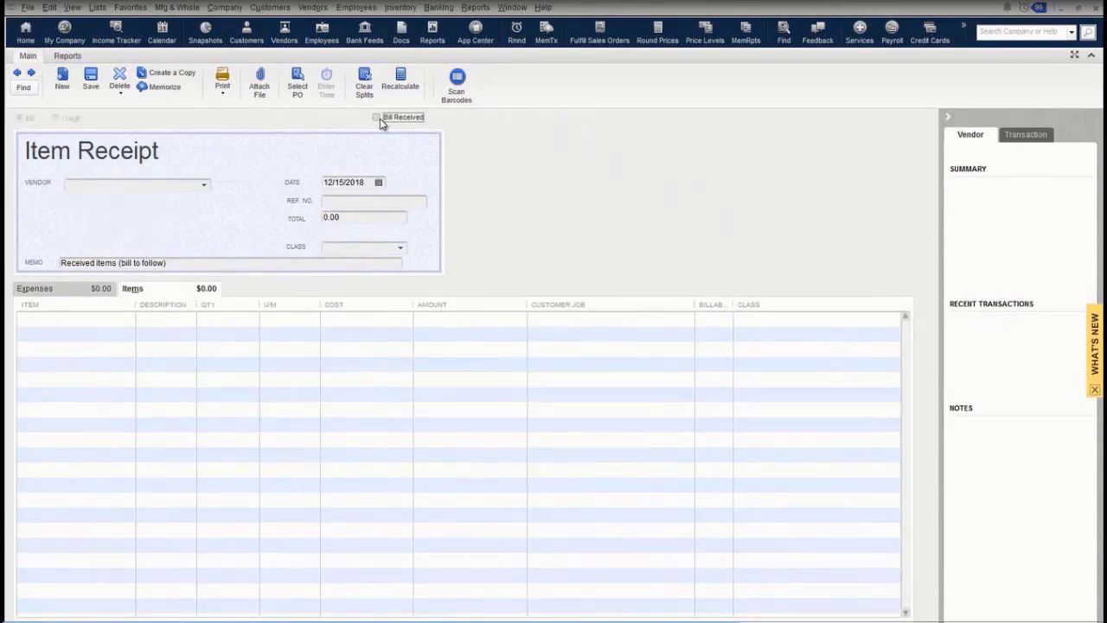
pyautogui.click(377, 118)
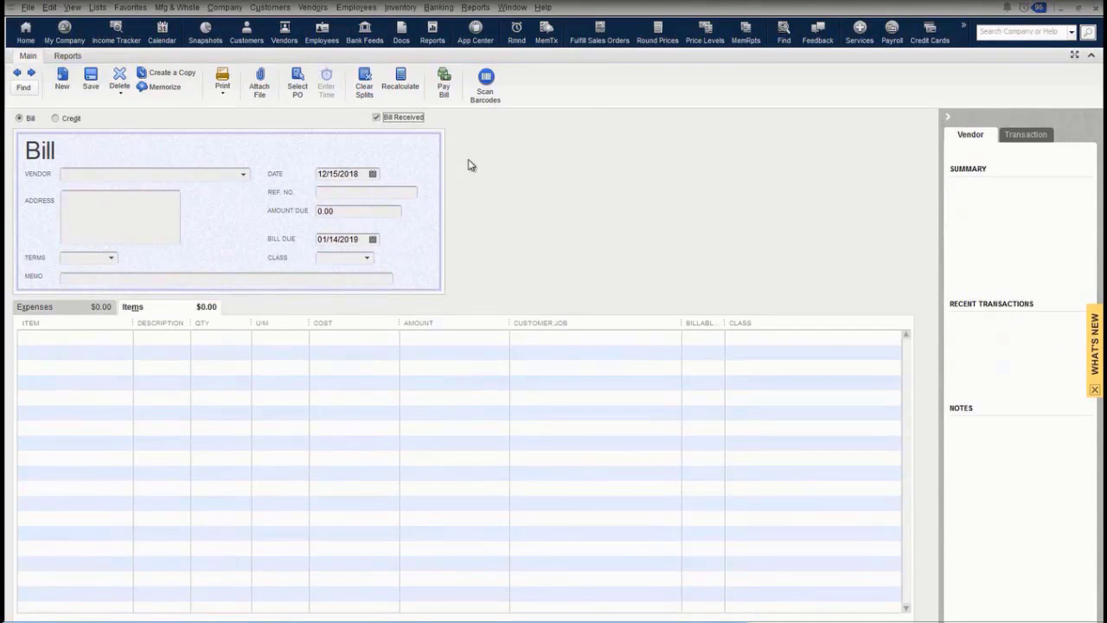
pyautogui.click(377, 117)
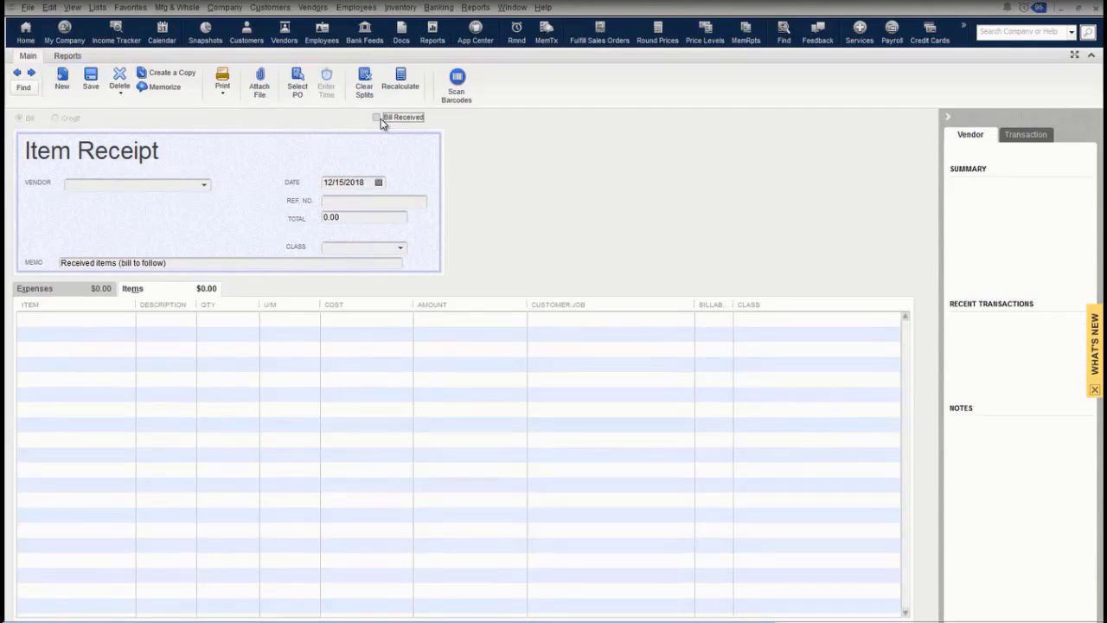
# Review the Enhanced Inventory Receiving option in the company-level Items & Inventory preferences.
pyautogui.click(50, 8)
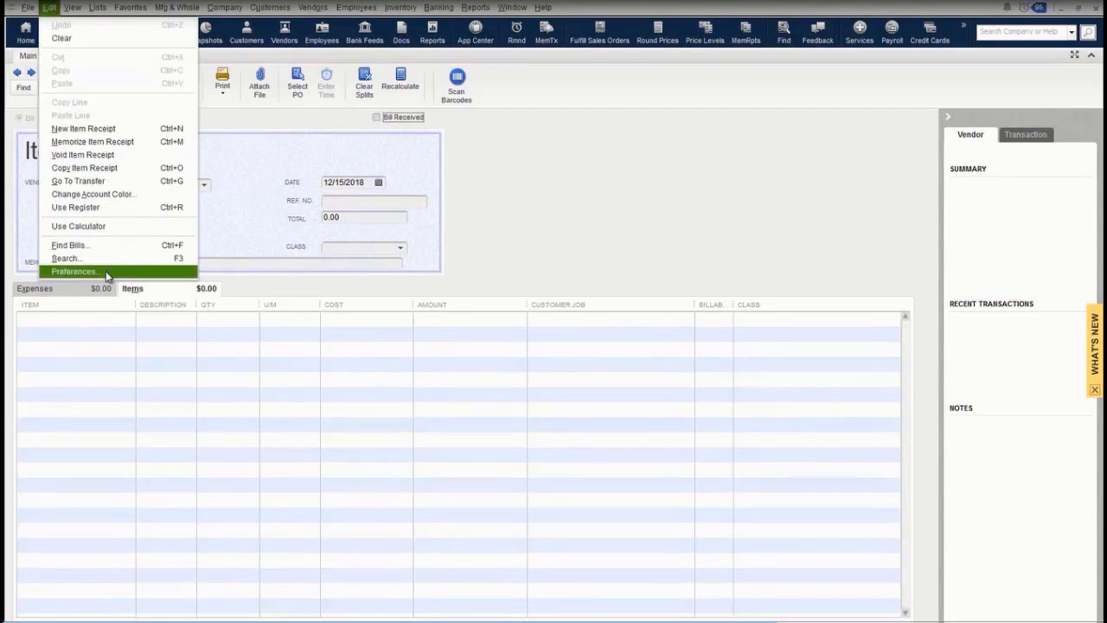
pyautogui.click(74, 272)
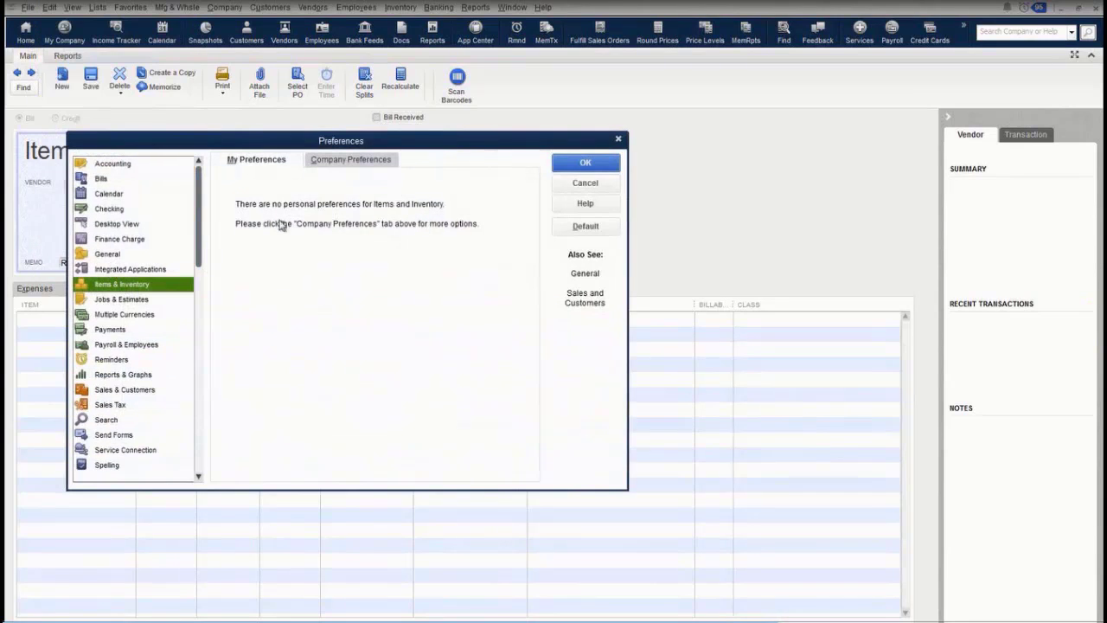
pyautogui.click(359, 161)
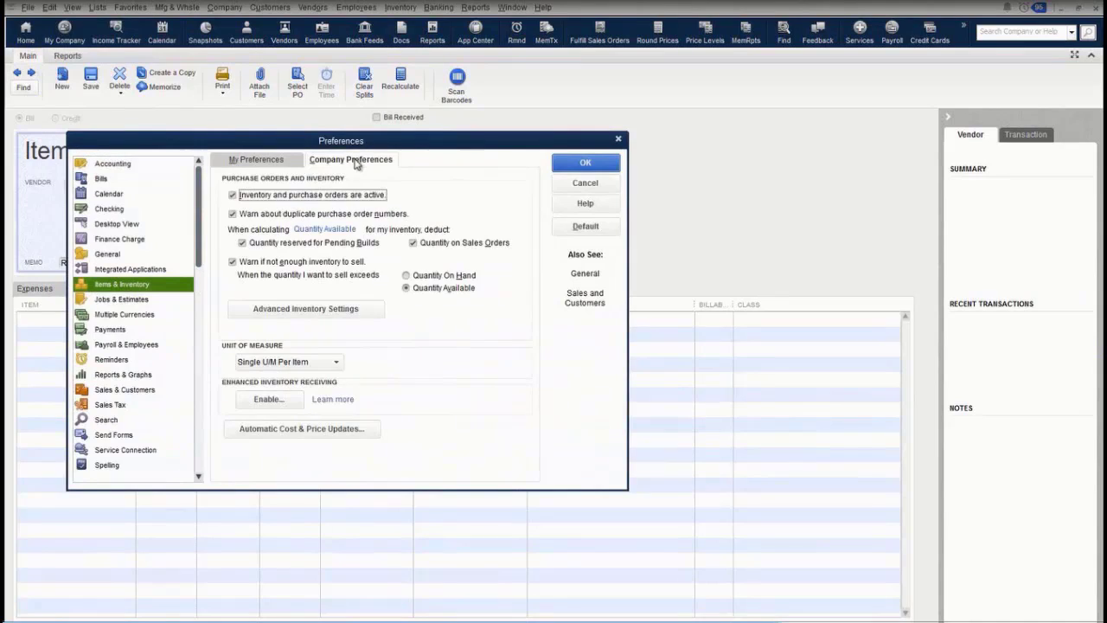
pyautogui.click(344, 400)
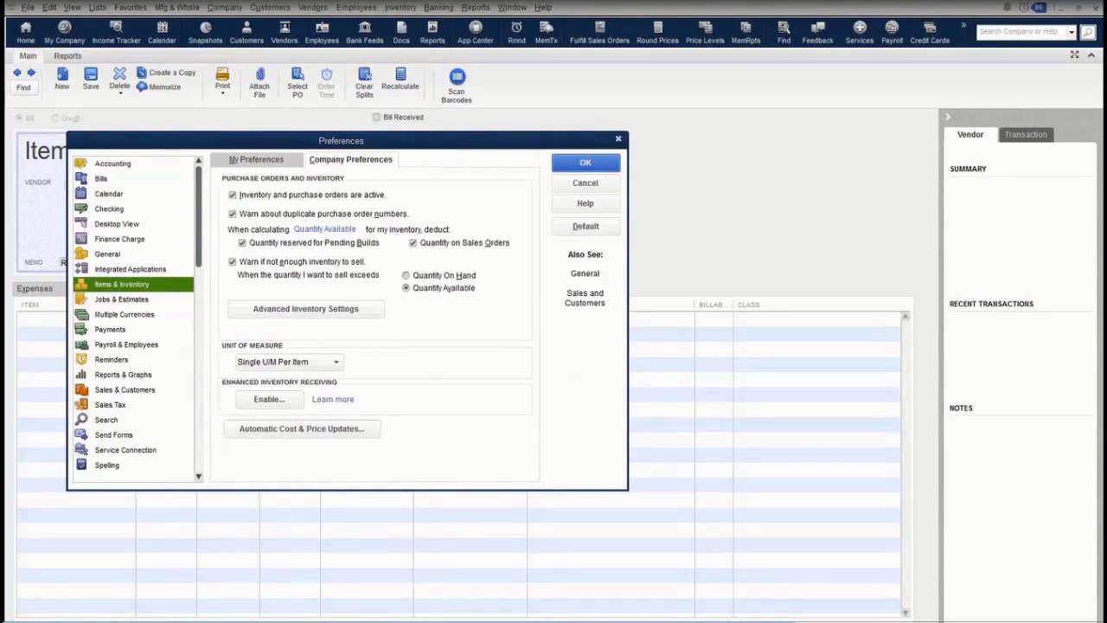
pyautogui.click(421, 397)
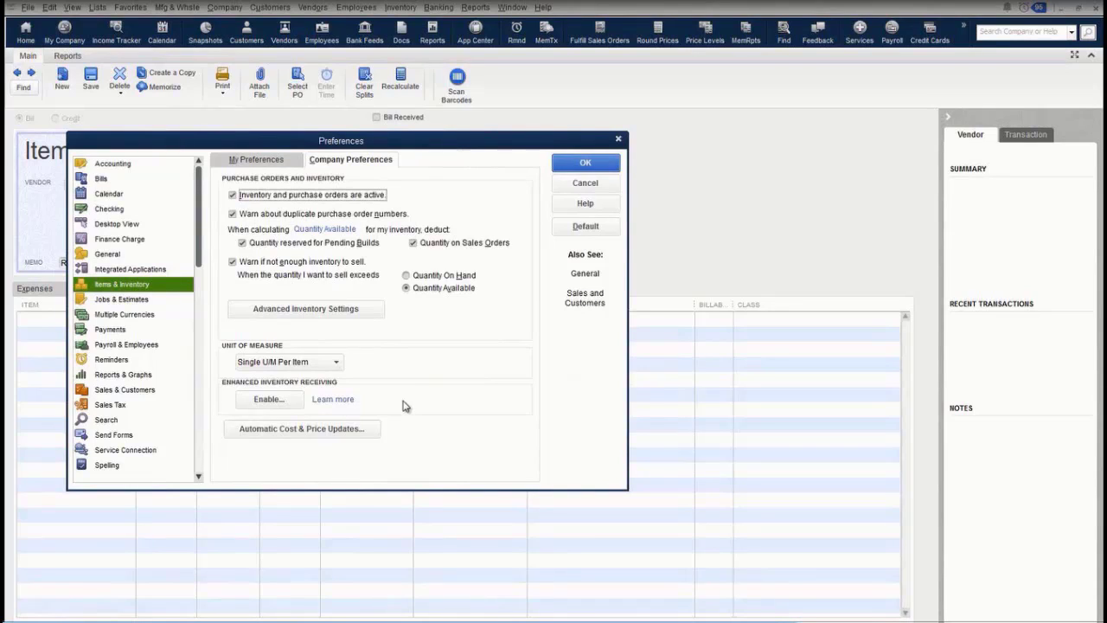
pyautogui.click(351, 400)
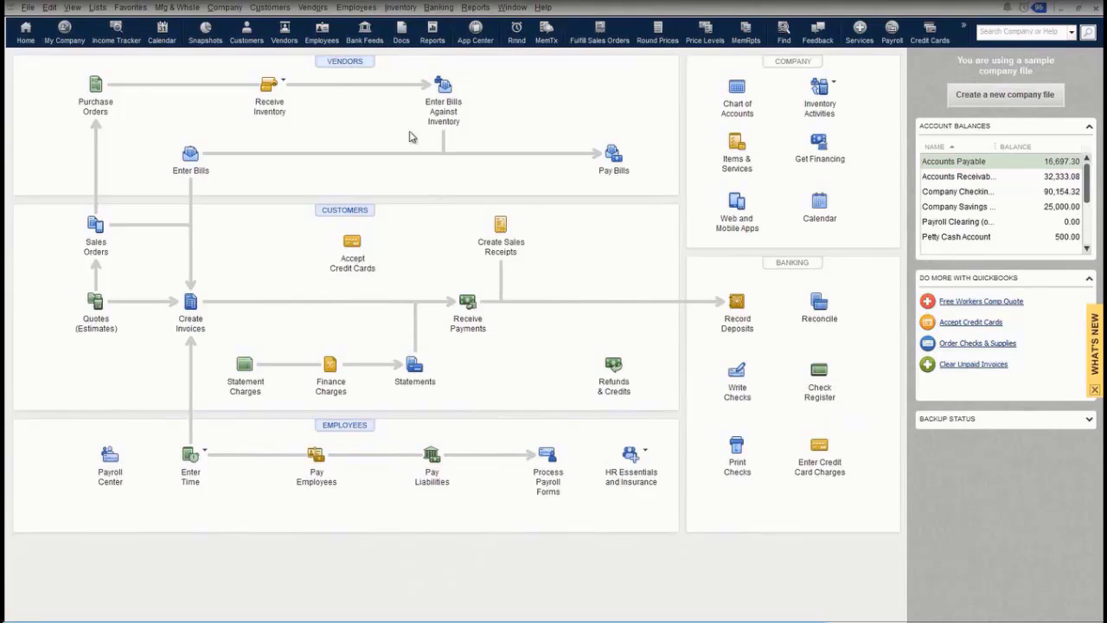
# Open the Sales Order Fulfillment Worksheet, view the details of order 148, and choose orders 149 and 150 for fulfillment.
pyautogui.click(271, 8)
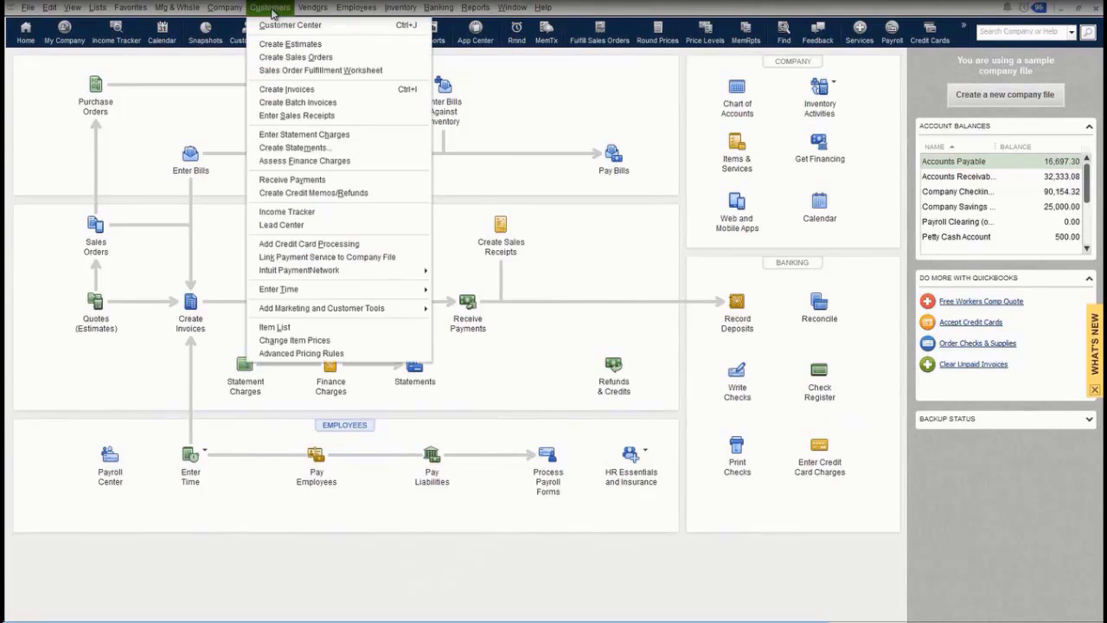
pyautogui.click(306, 71)
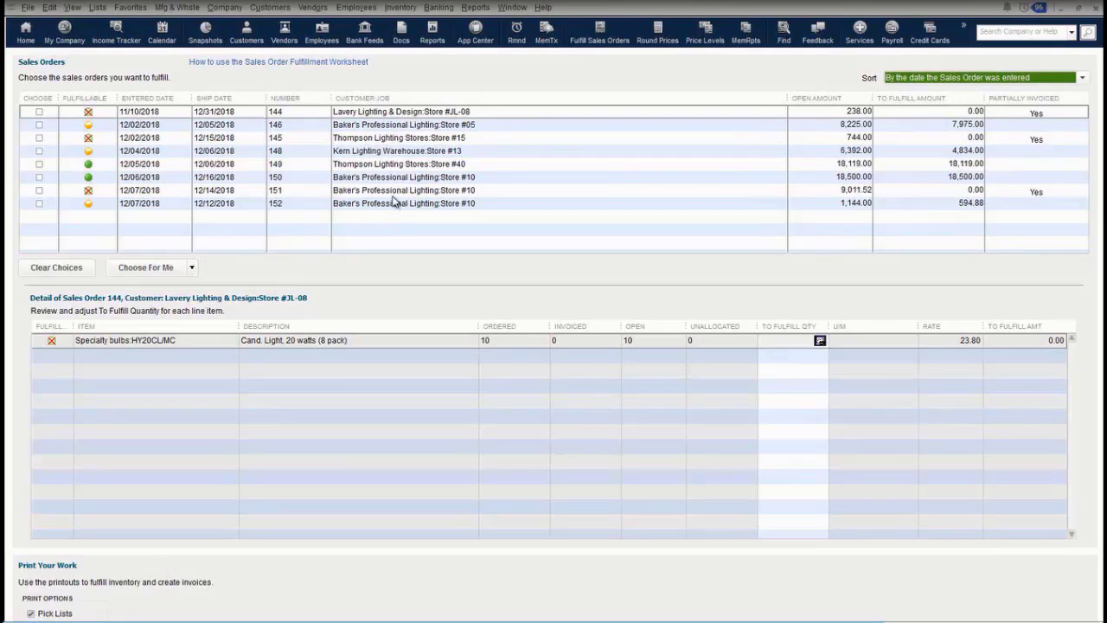
pyautogui.click(261, 152)
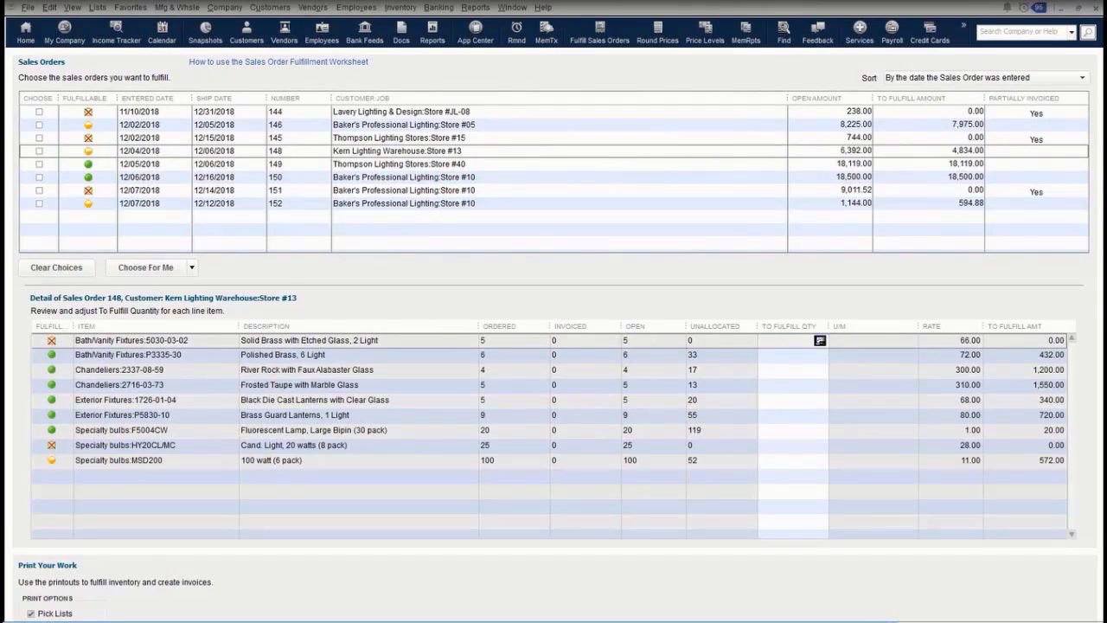
pyautogui.click(39, 165)
pyautogui.click(40, 178)
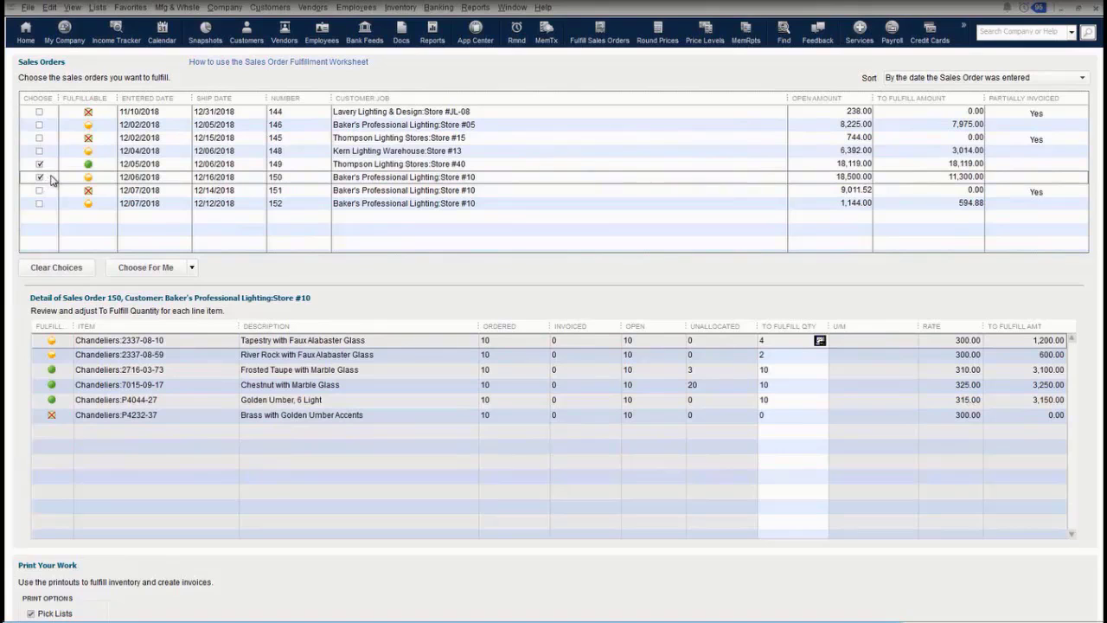
# Create an invoice for selected items from sales order 149, invoicing 15 of chandelier P4232-37, and show its Send/Ship options.
pyautogui.doubleClick(132, 164)
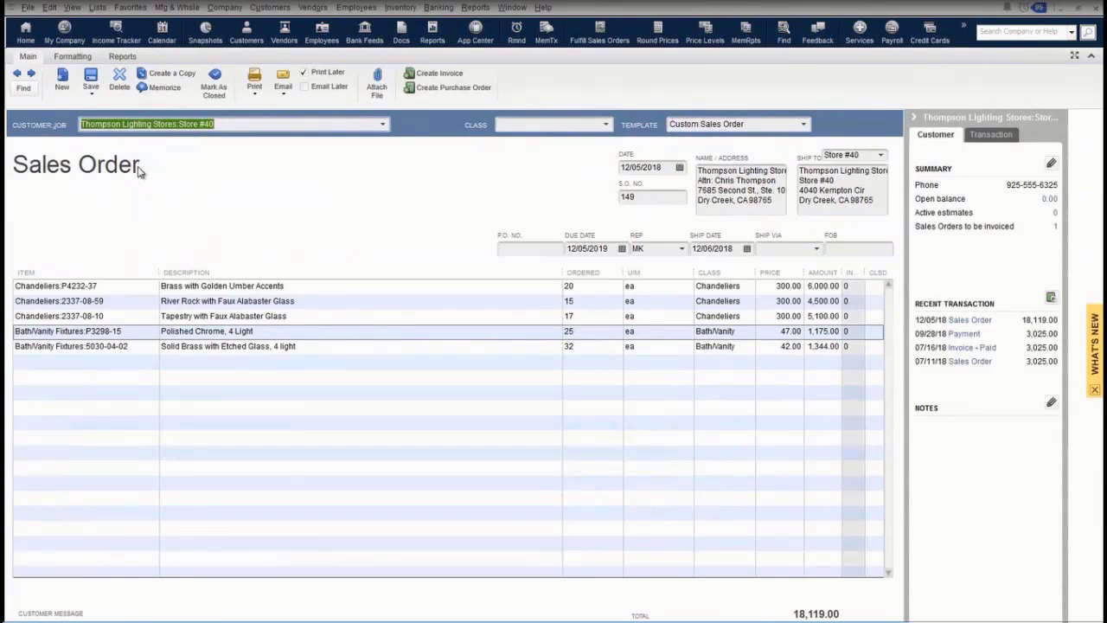
pyautogui.click(449, 77)
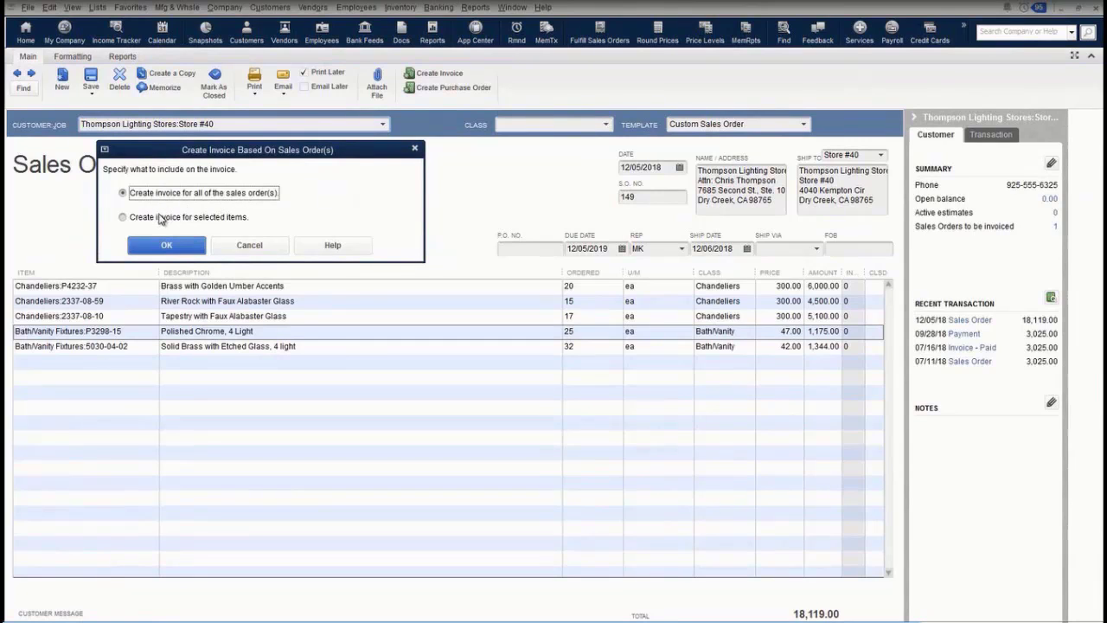
pyautogui.click(154, 224)
pyautogui.click(167, 247)
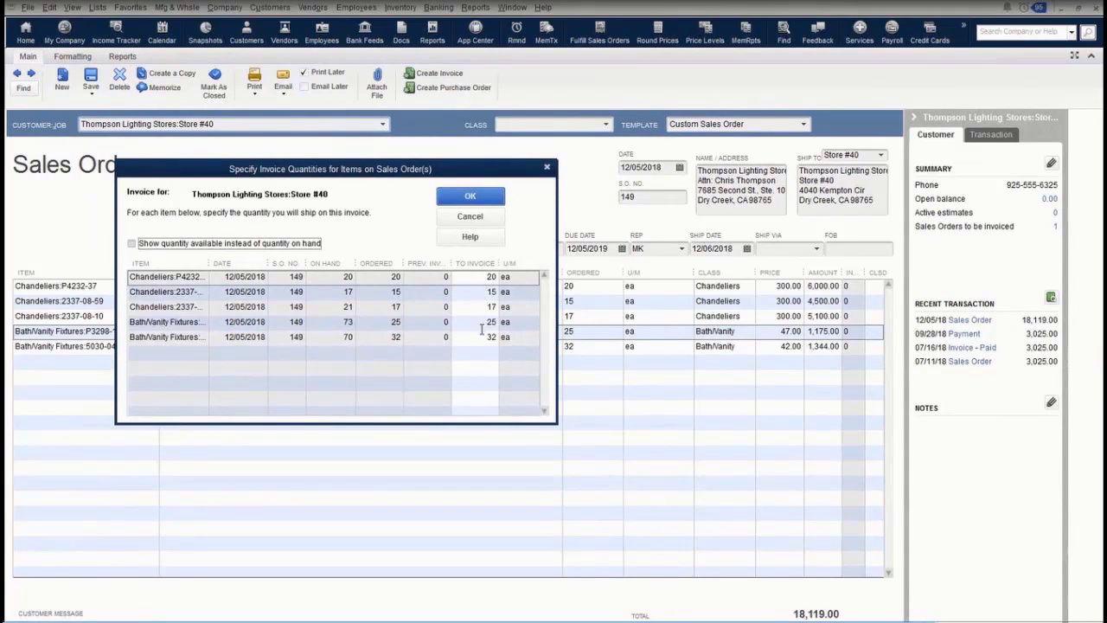
pyautogui.click(484, 276)
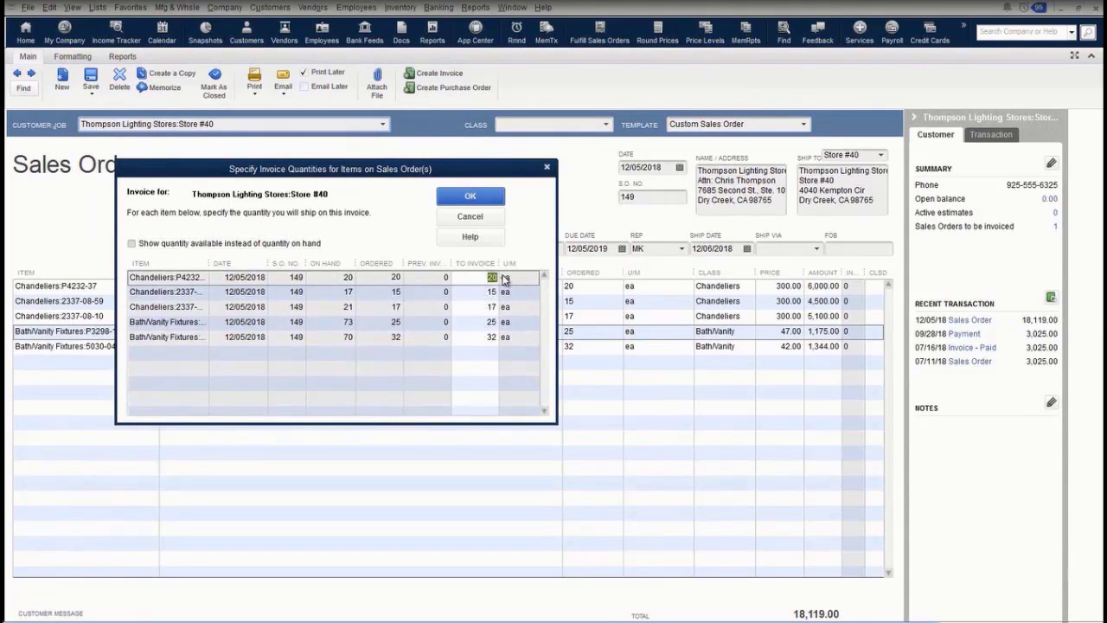
pyautogui.write('15')
pyautogui.click(488, 199)
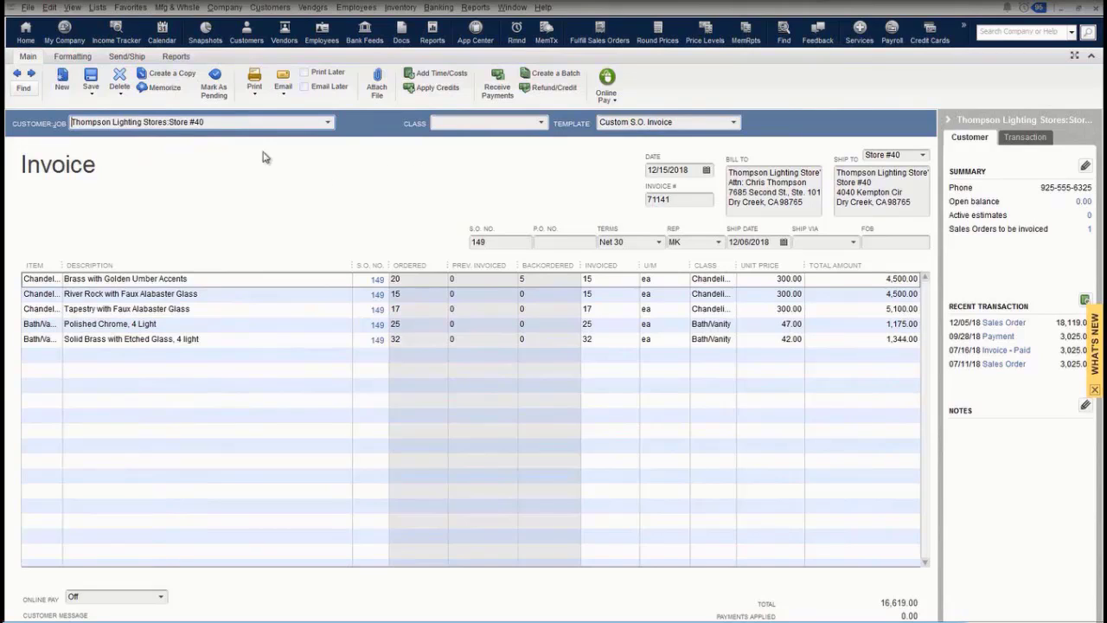
pyautogui.click(127, 56)
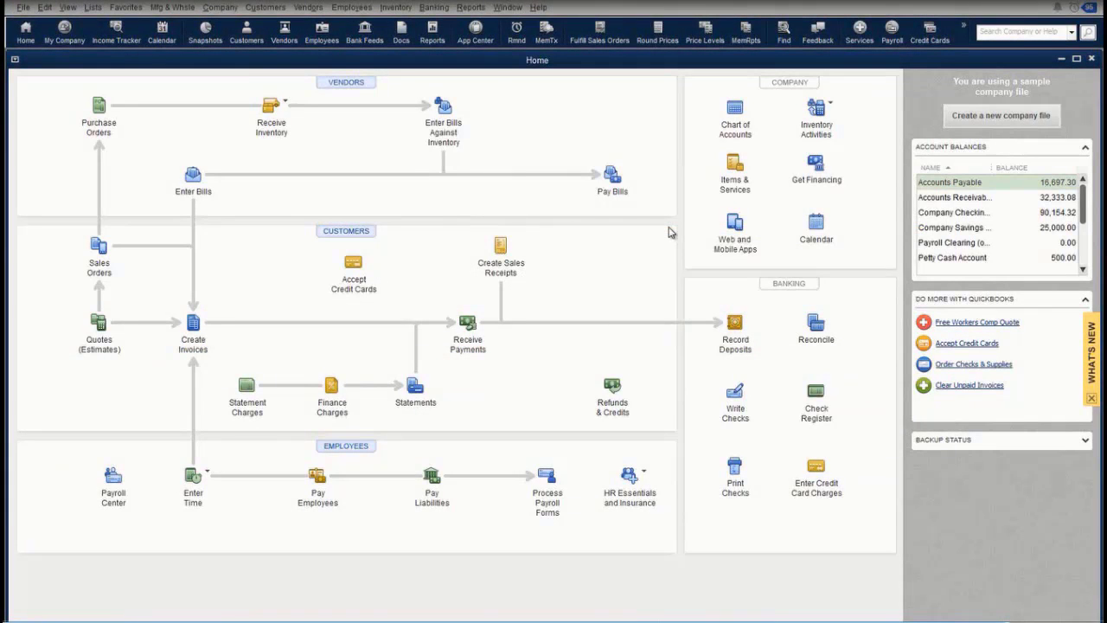
# View the Sales by Rep Detail wholesale report, widen its Item column, and close the report.
pyautogui.click(474, 10)
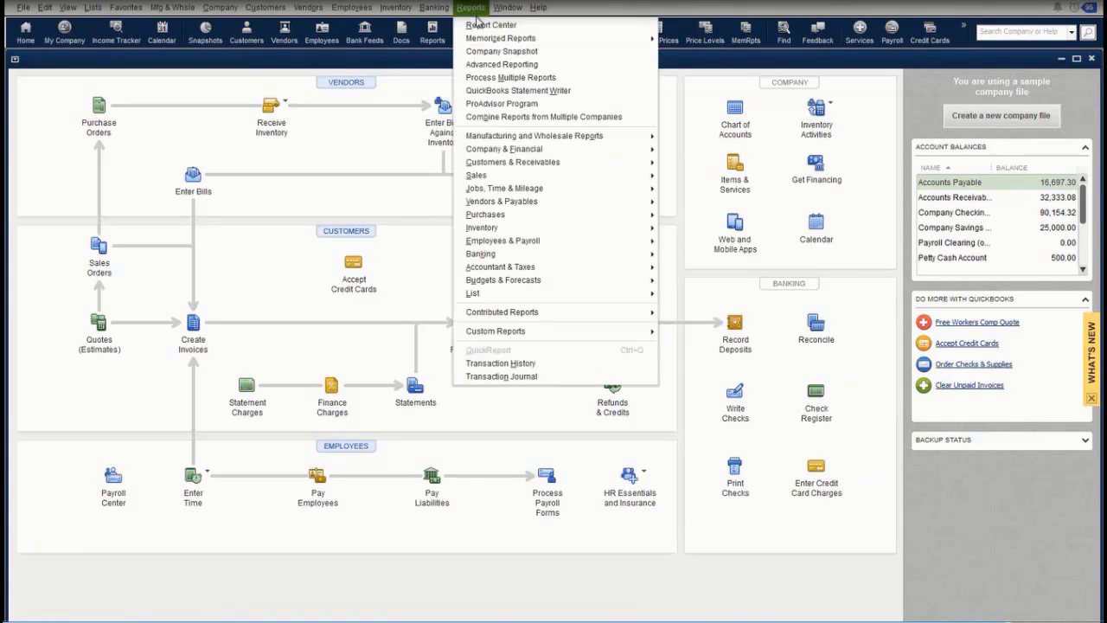
pyautogui.moveTo(550, 142)
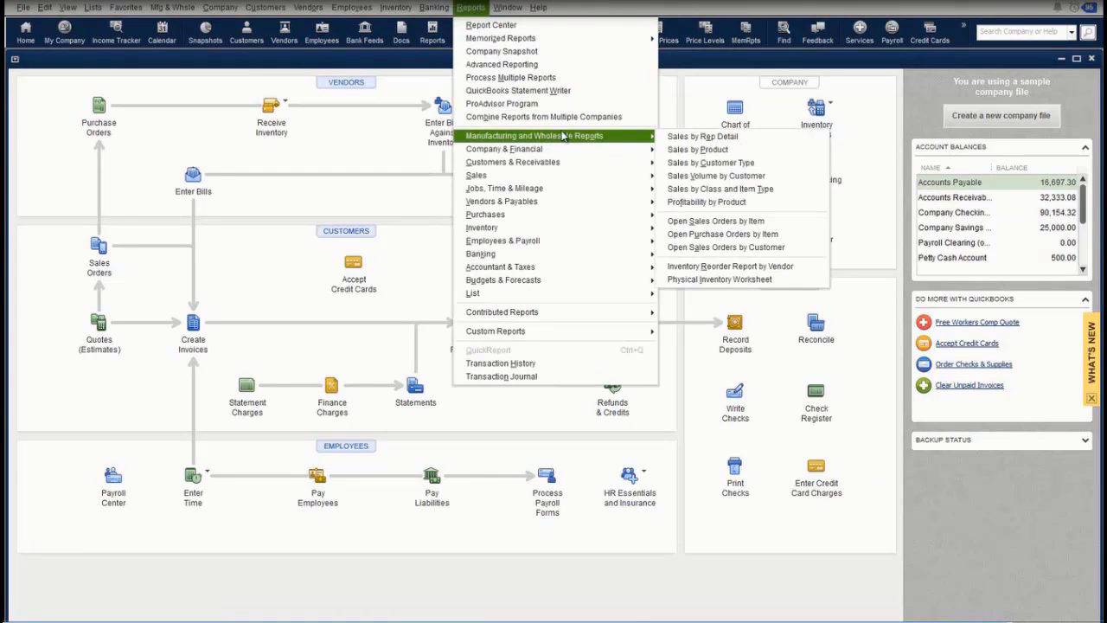
pyautogui.click(701, 136)
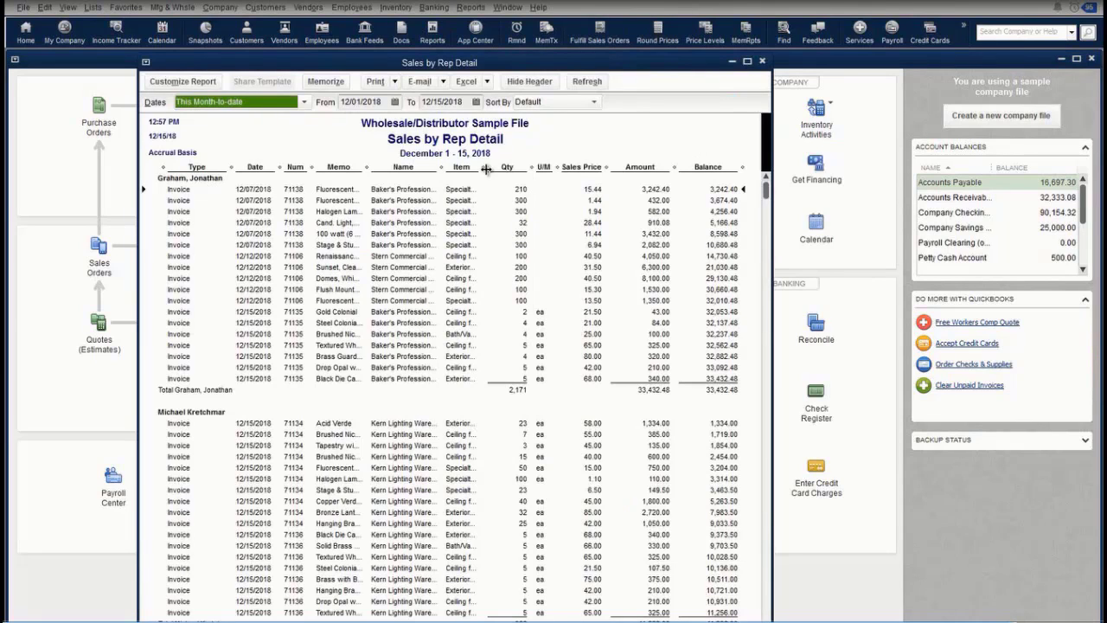
pyautogui.moveTo(486, 168); pyautogui.dragTo(518, 168)
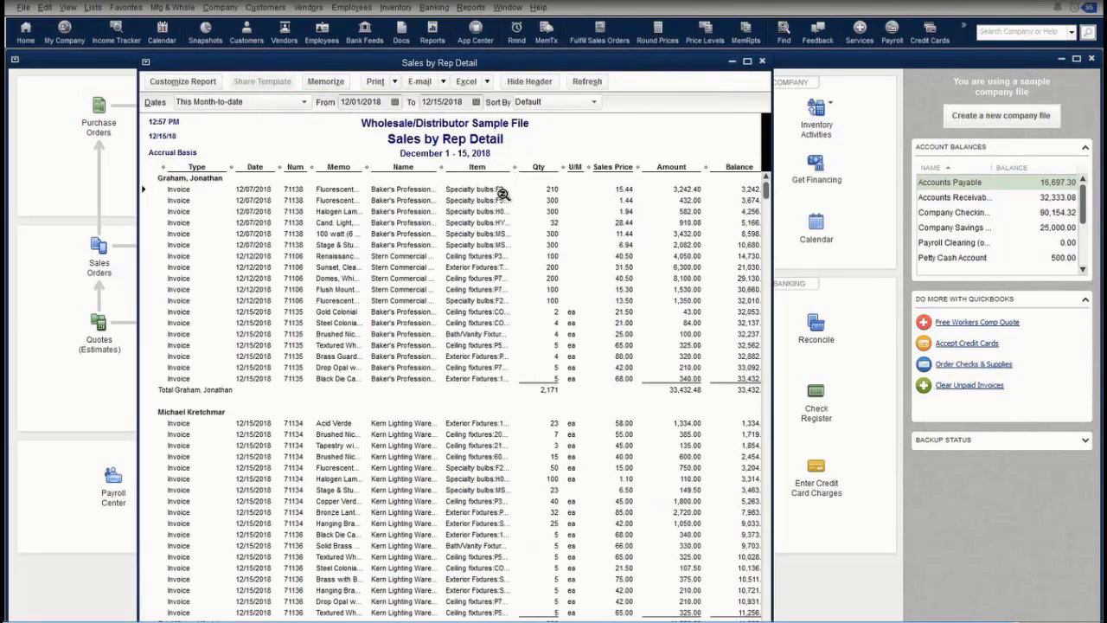
pyautogui.click(762, 63)
# View the Sales by Product wholesale report for this month-to-date and close it.
pyautogui.click(471, 7)
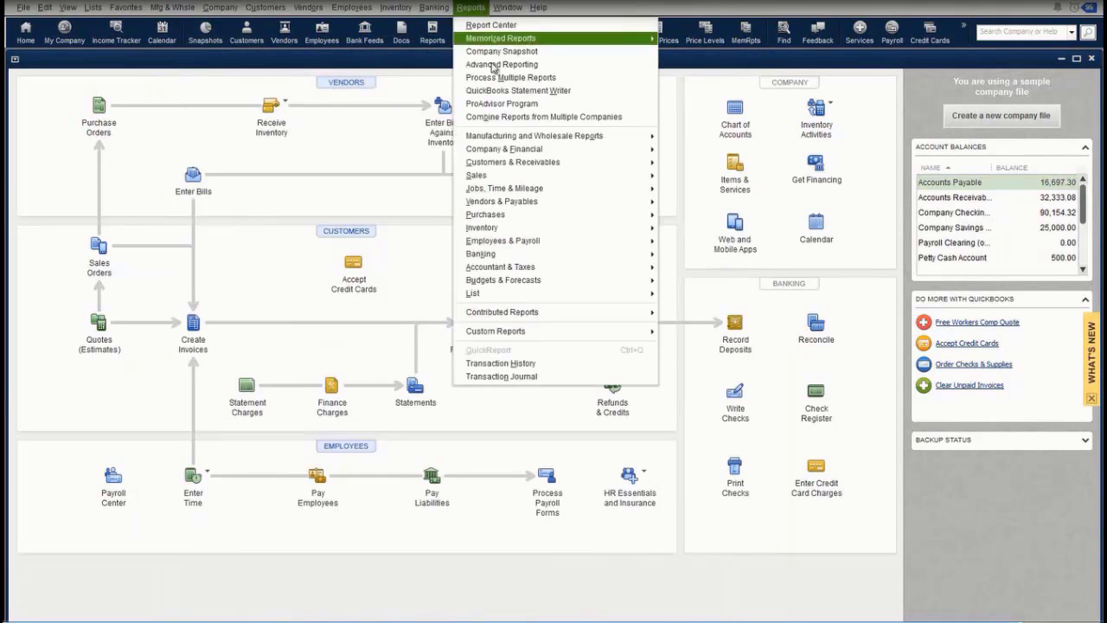
pyautogui.moveTo(629, 142)
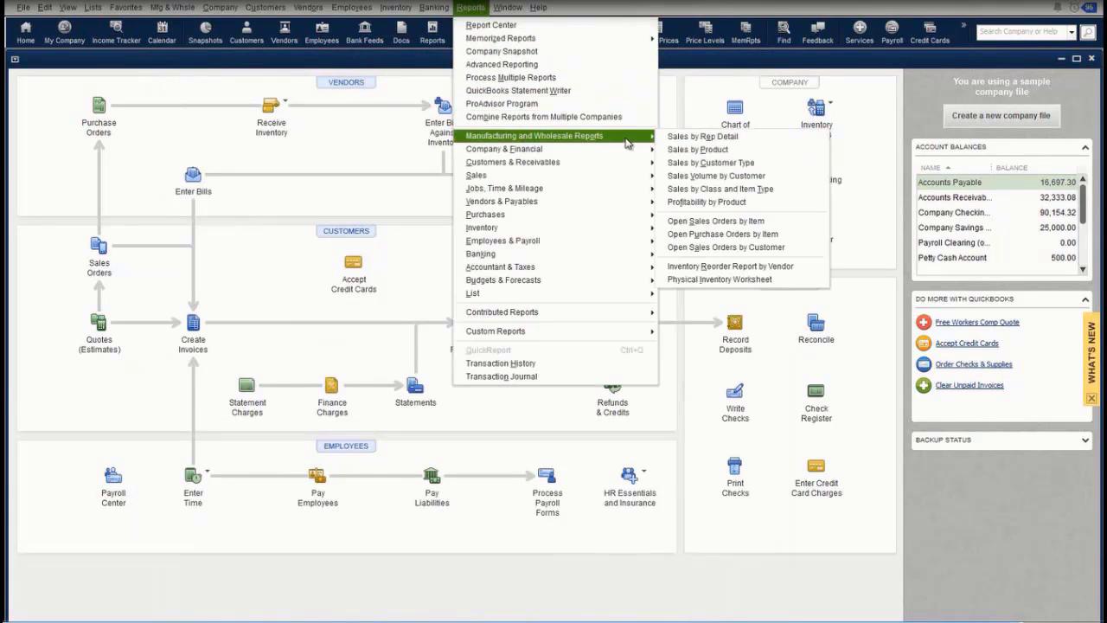
pyautogui.click(693, 152)
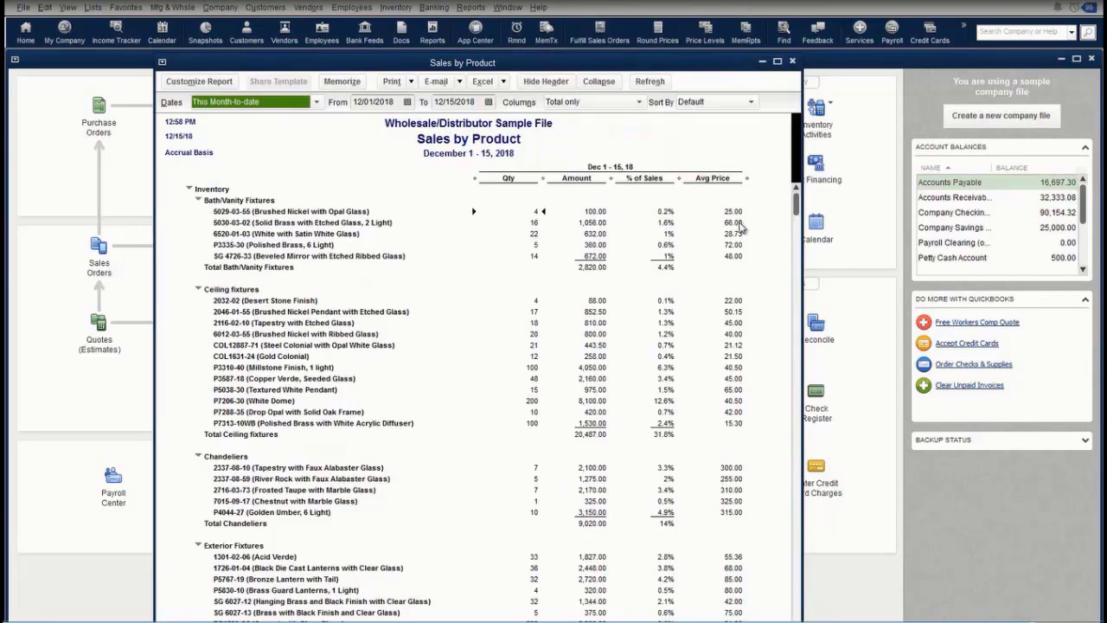
pyautogui.click(792, 61)
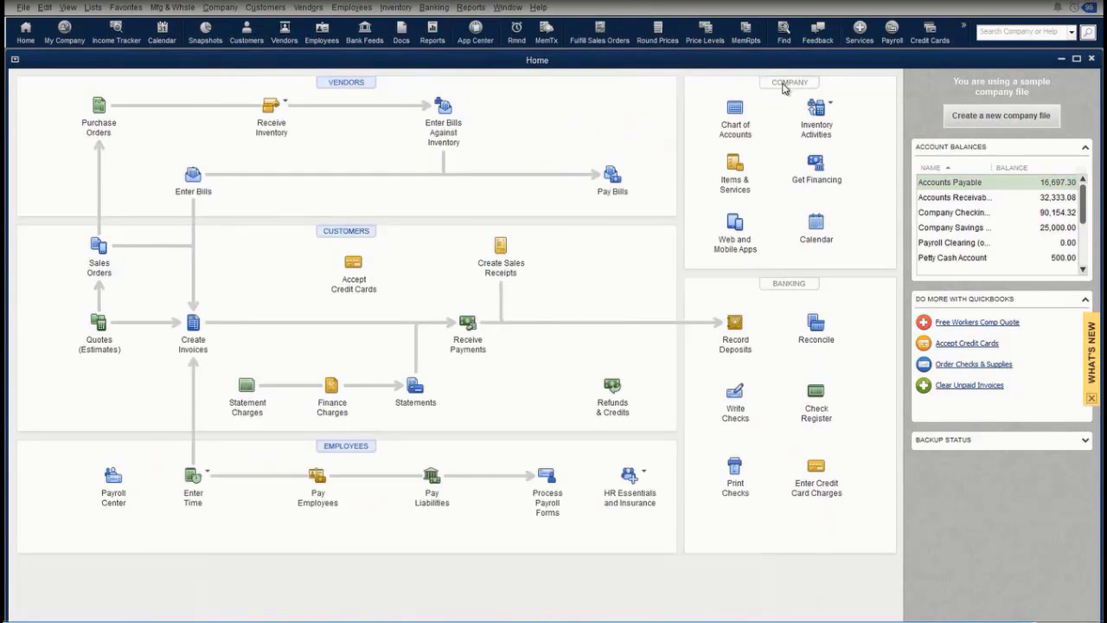
# View the Sales Volume by Customer report, drill into the Kern Lighting Warehouse sales detail, and close both reports.
pyautogui.click(483, 9)
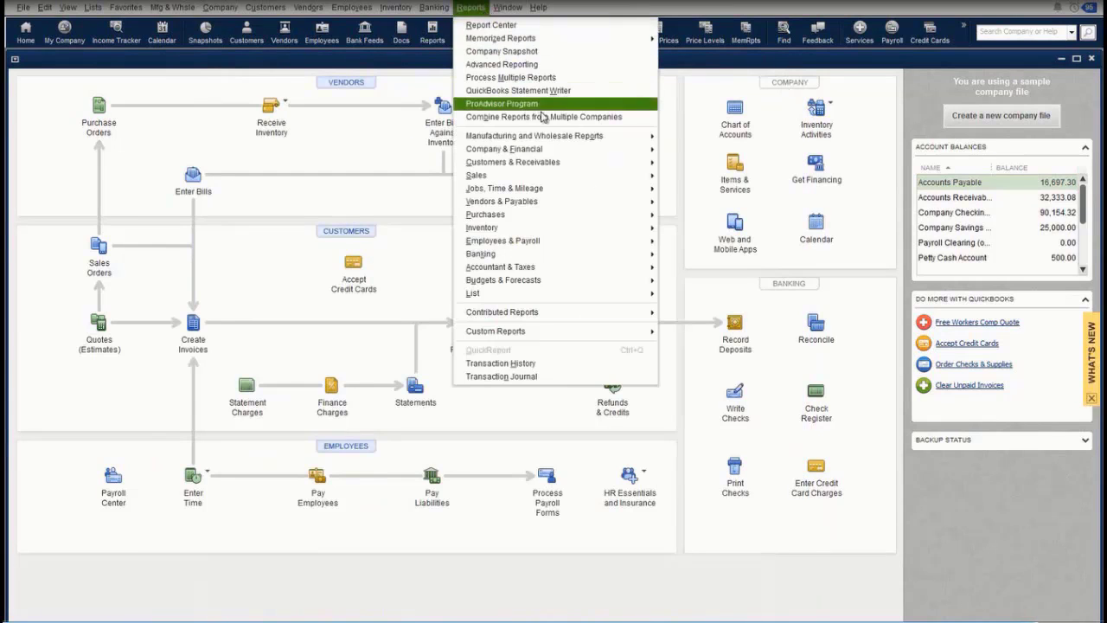
pyautogui.moveTo(573, 143)
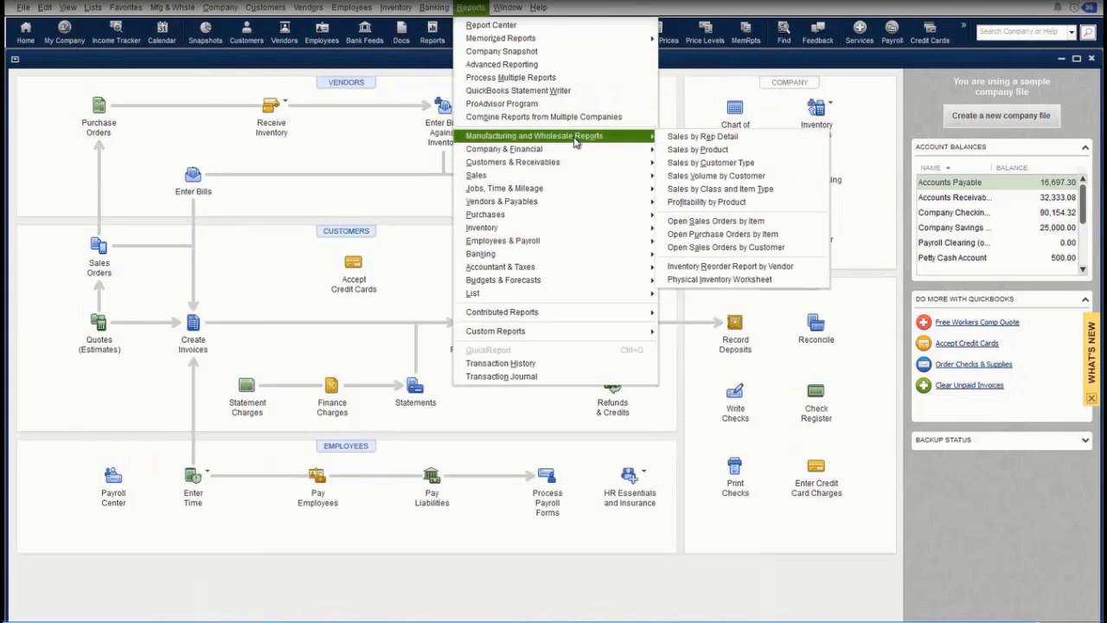
pyautogui.click(723, 177)
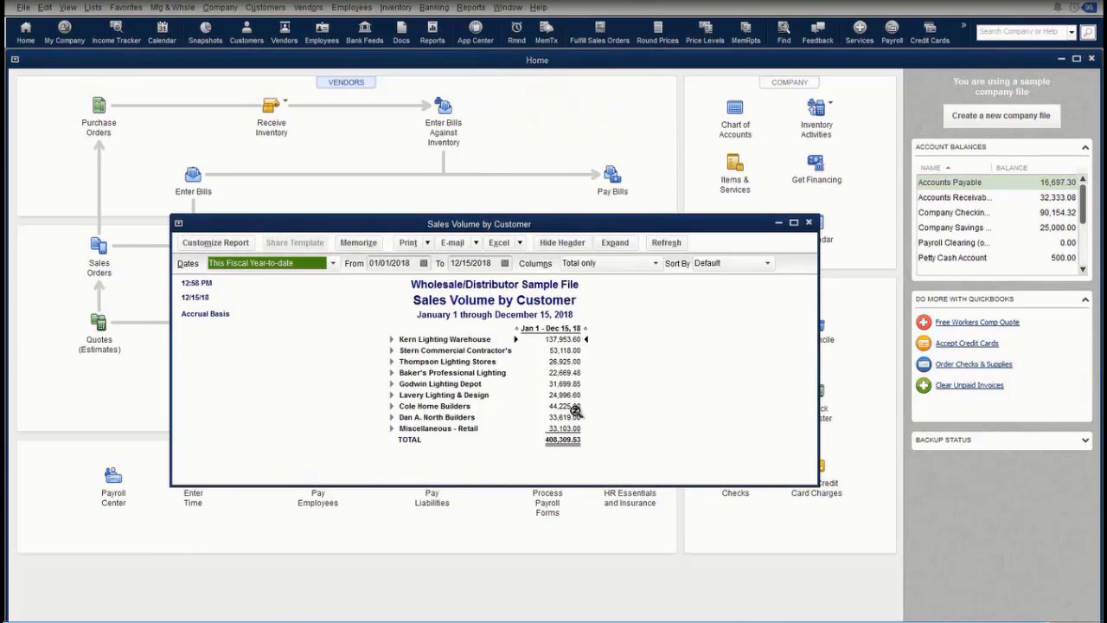
pyautogui.doubleClick(576, 339)
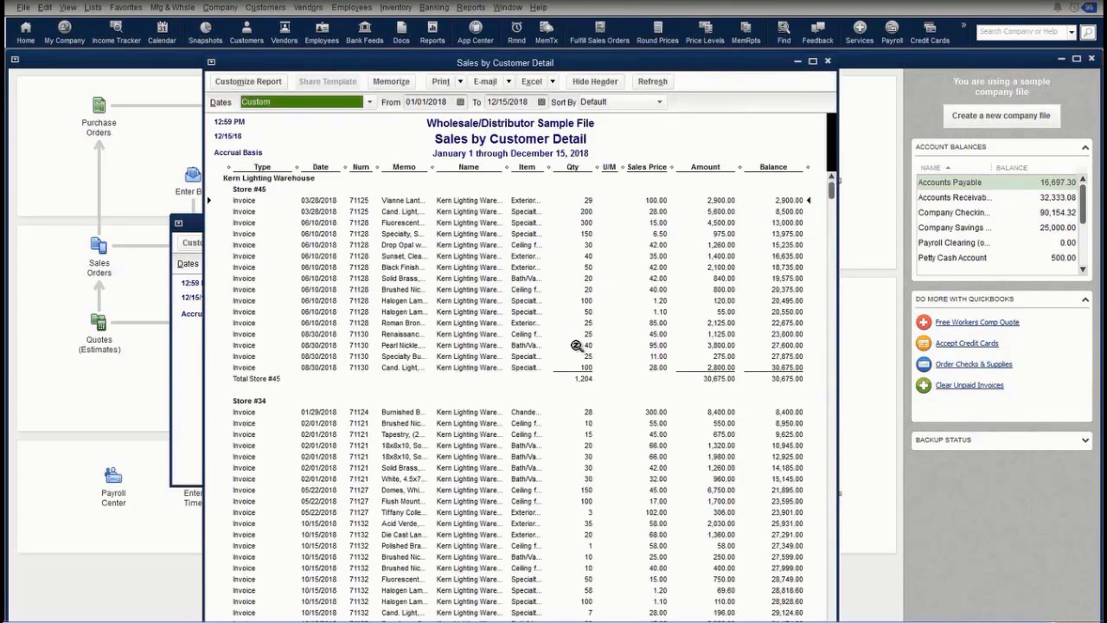
pyautogui.scroll(-6, 577, 342)
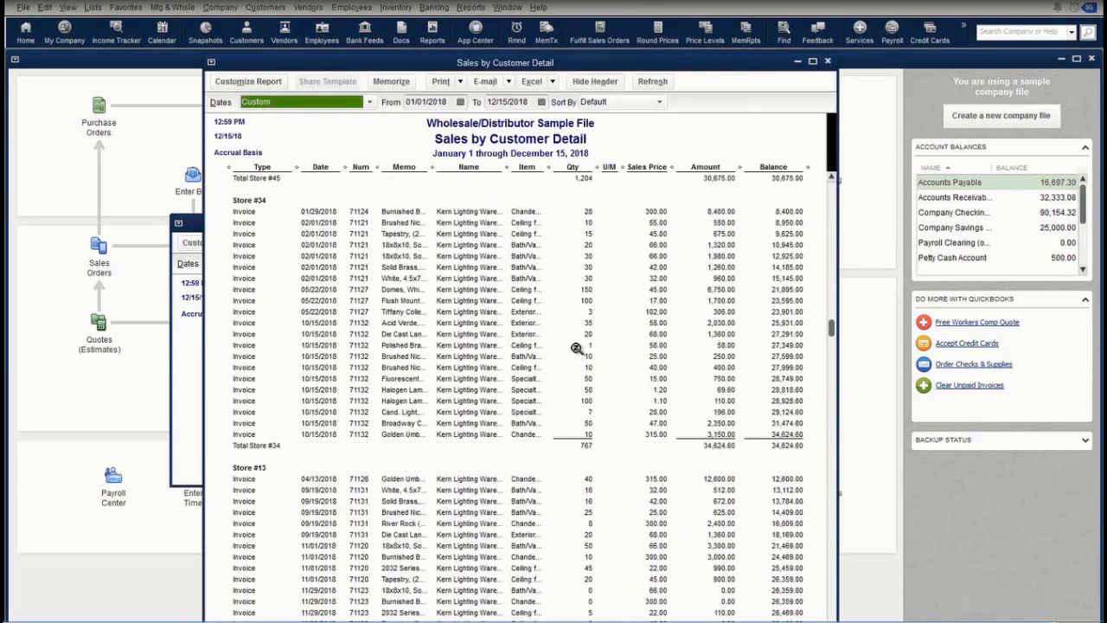
pyautogui.click(828, 62)
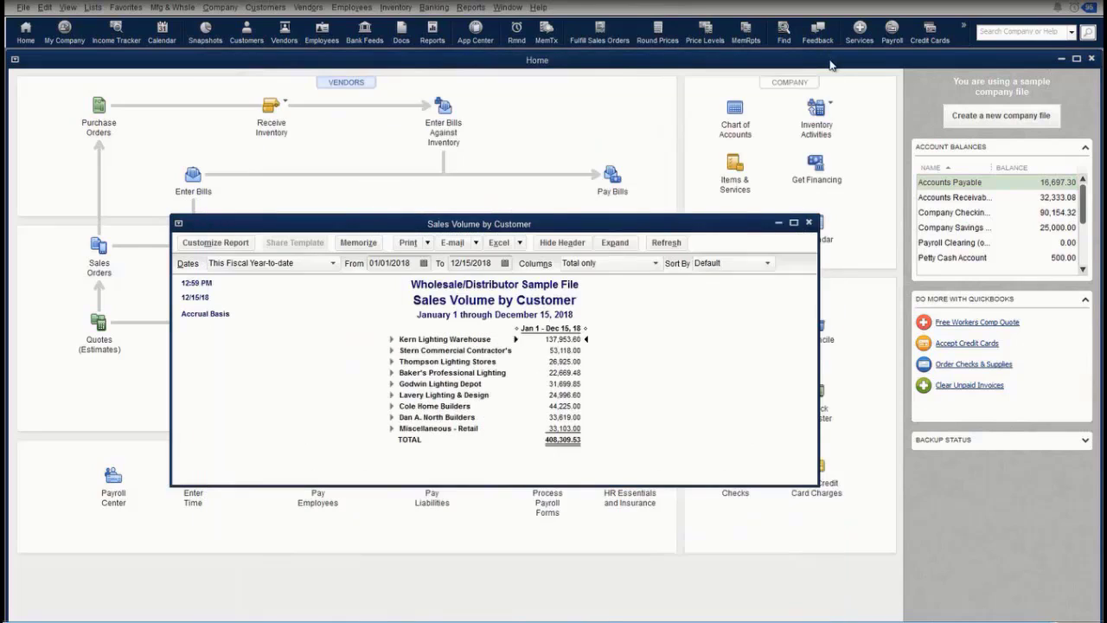
pyautogui.click(809, 223)
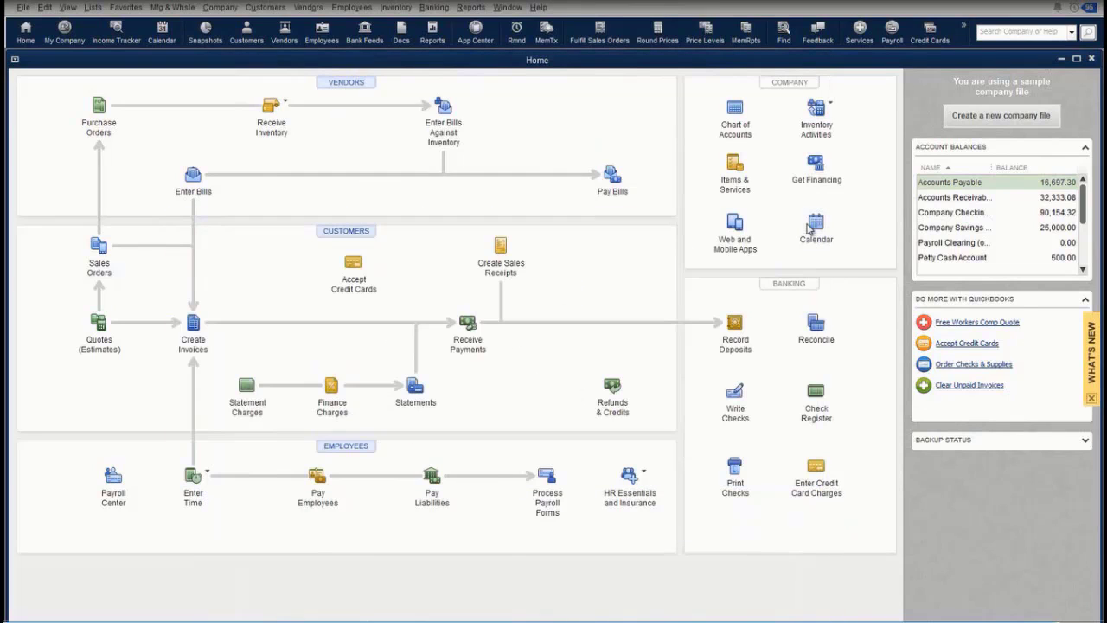
# View the Sales by Class and Item Type wholesale report and close it.
pyautogui.click(471, 7)
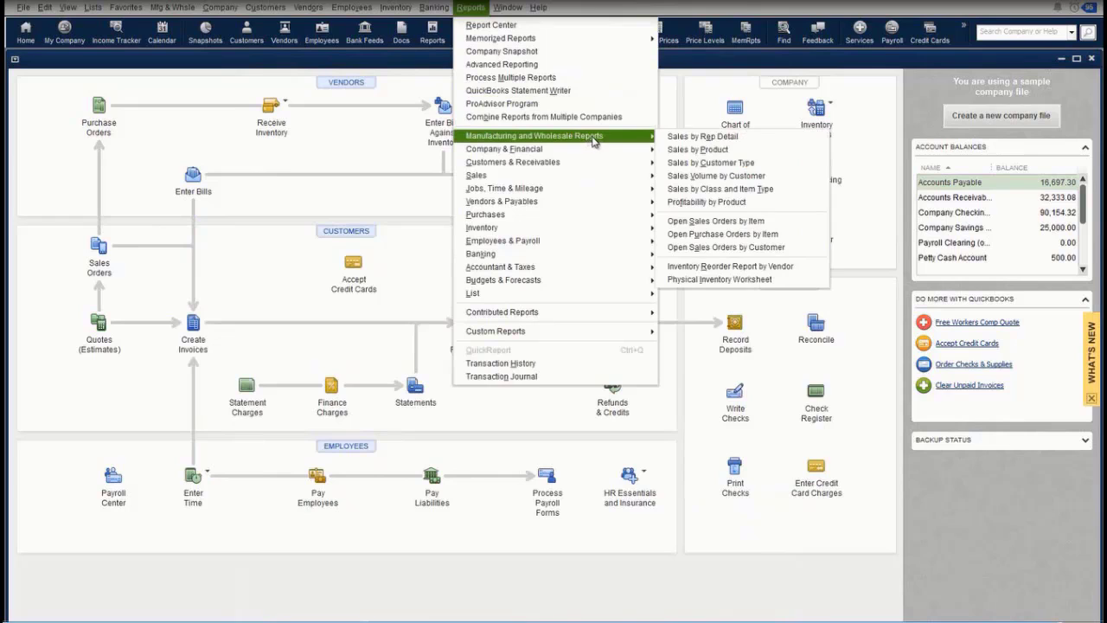
pyautogui.click(729, 189)
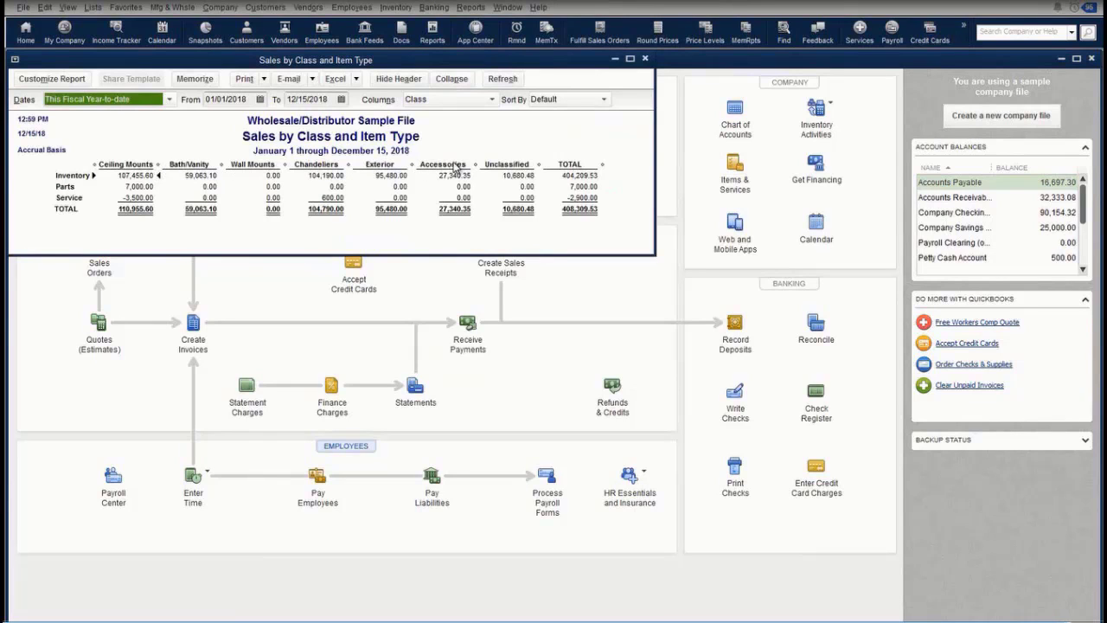
pyautogui.click(644, 58)
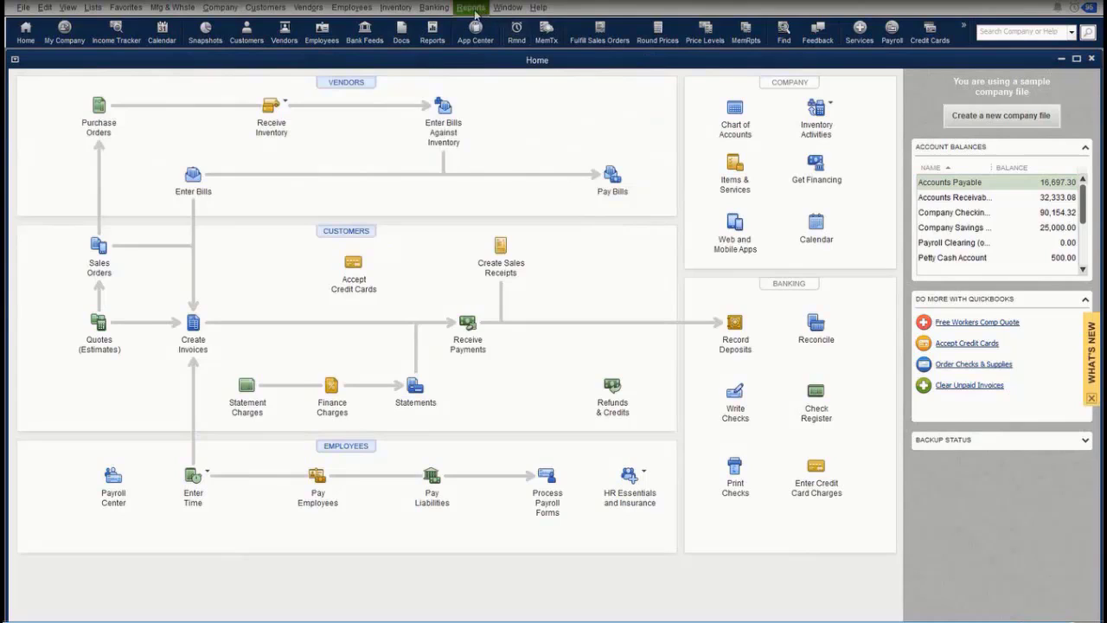
# View the Profitability by Product report maximized, with Bath/Vanity Fixtures and Ceiling fixtures expanded to individual items.
pyautogui.click(470, 8)
pyautogui.moveTo(523, 139)
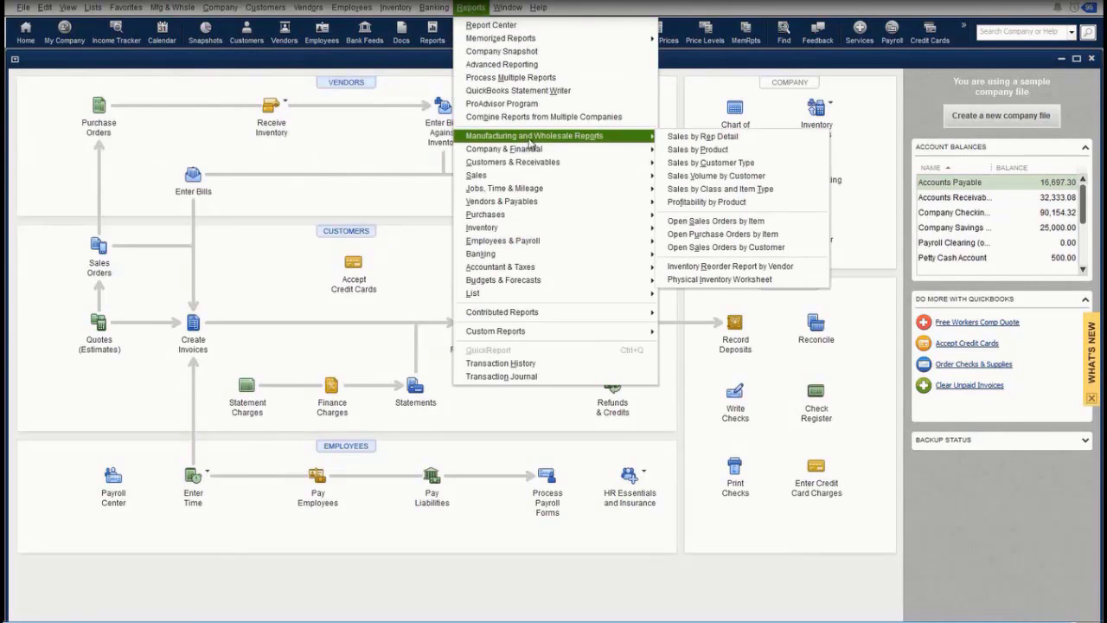
pyautogui.click(729, 204)
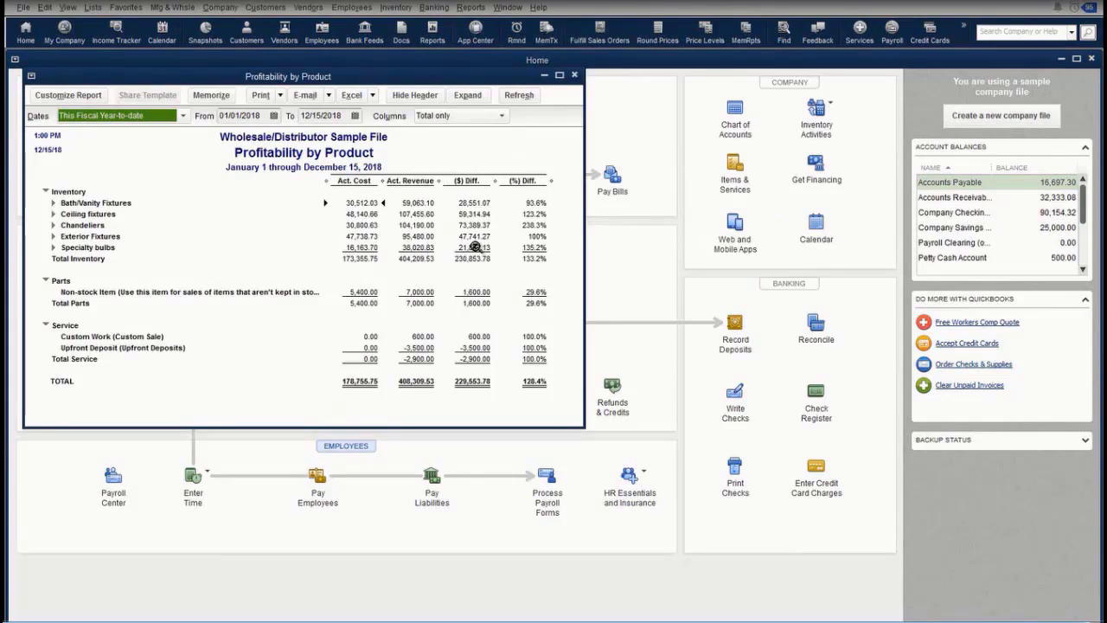
pyautogui.click(54, 203)
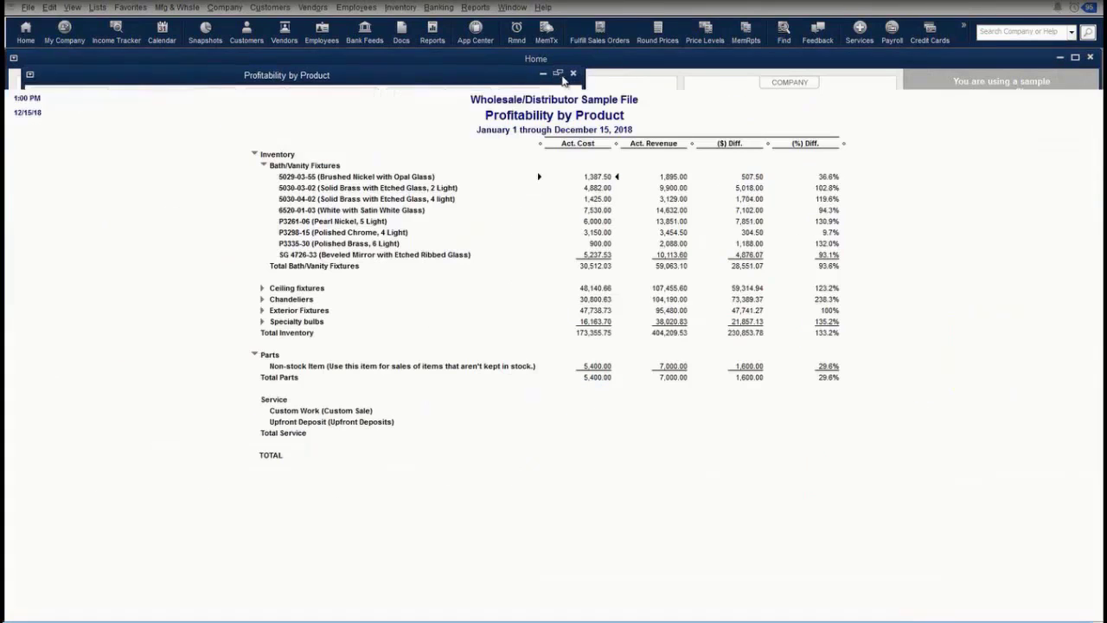
pyautogui.click(559, 76)
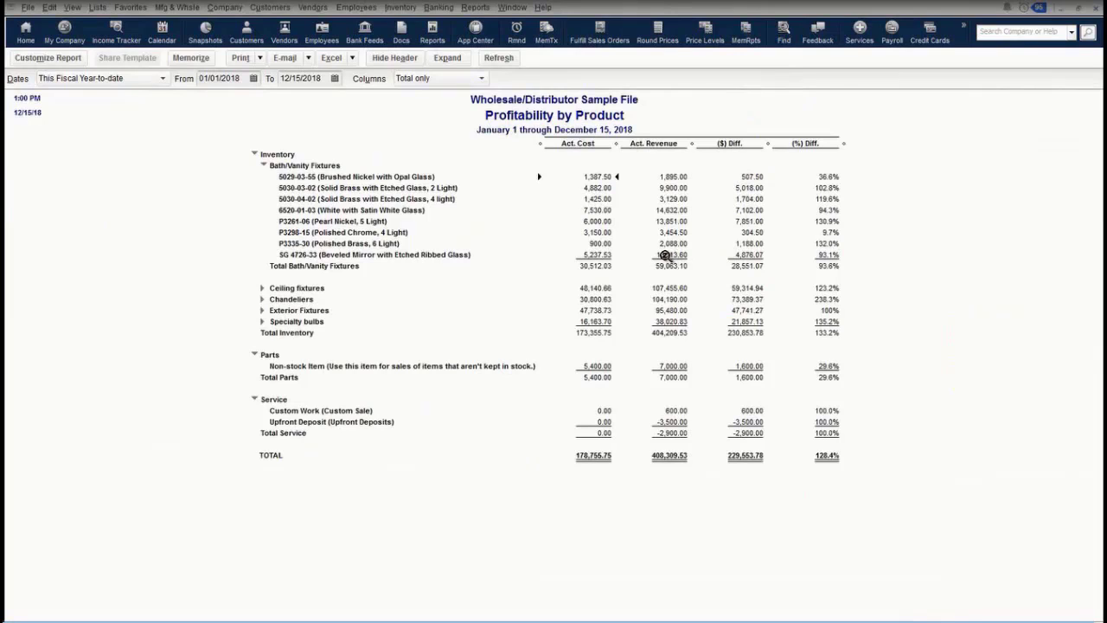
pyautogui.click(263, 290)
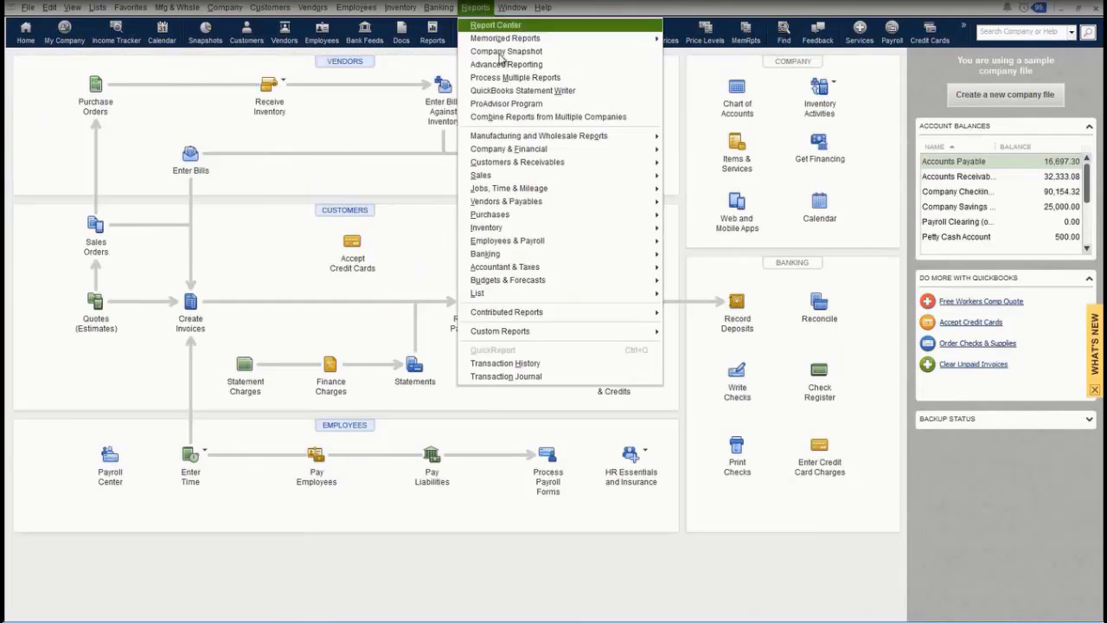
# View the Open Sales Orders by Item report and the Open Purchase Orders by Item report, closing each.
pyautogui.moveTo(576, 143)
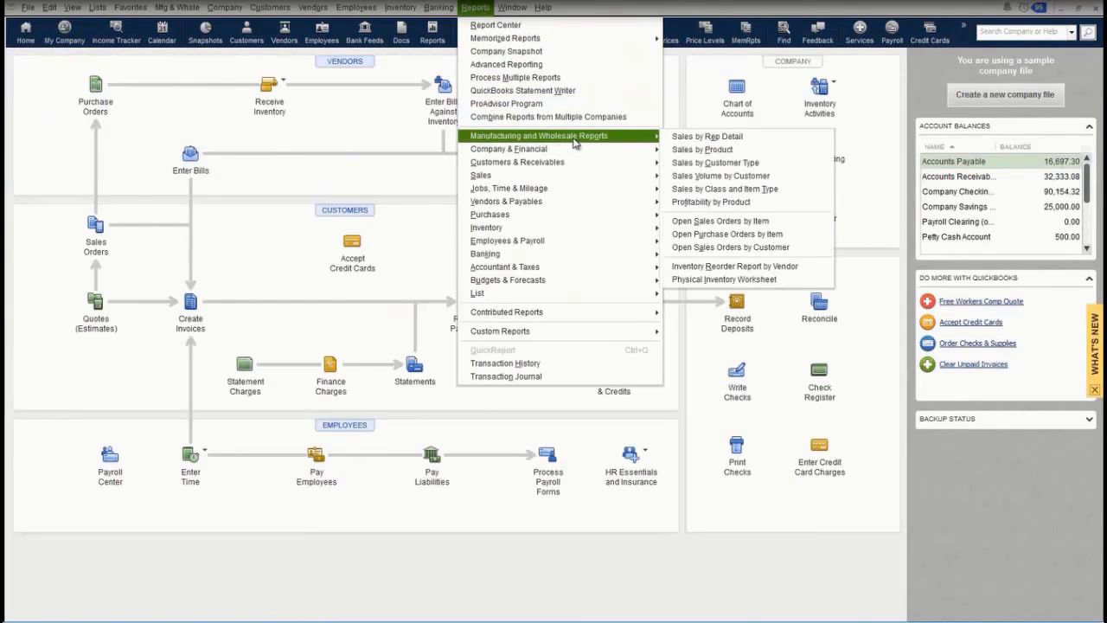
pyautogui.click(738, 222)
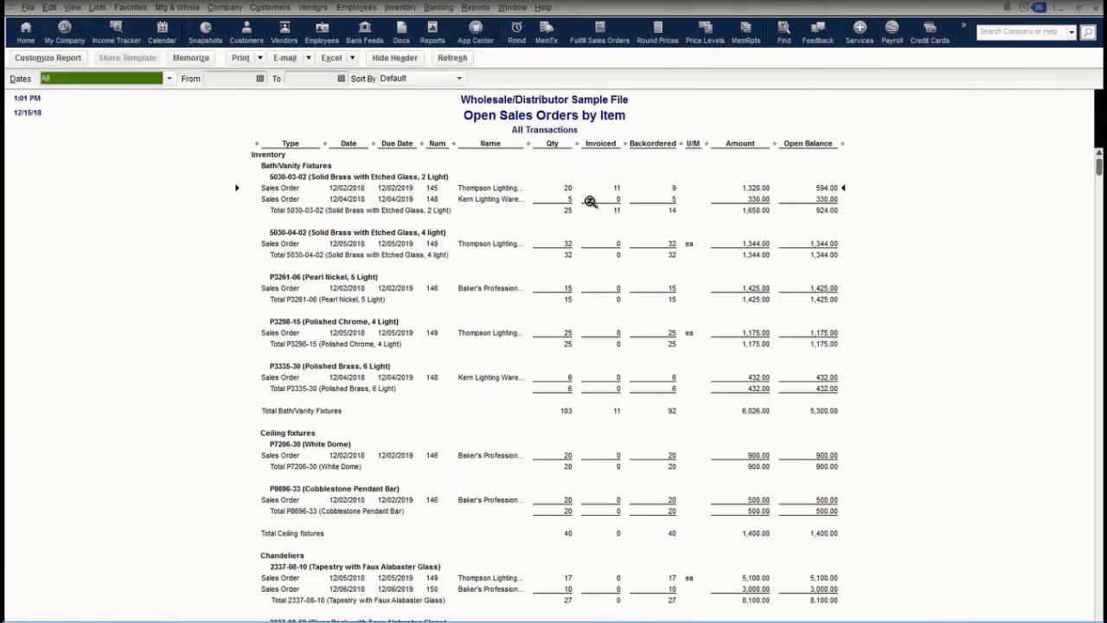
pyautogui.click(475, 7)
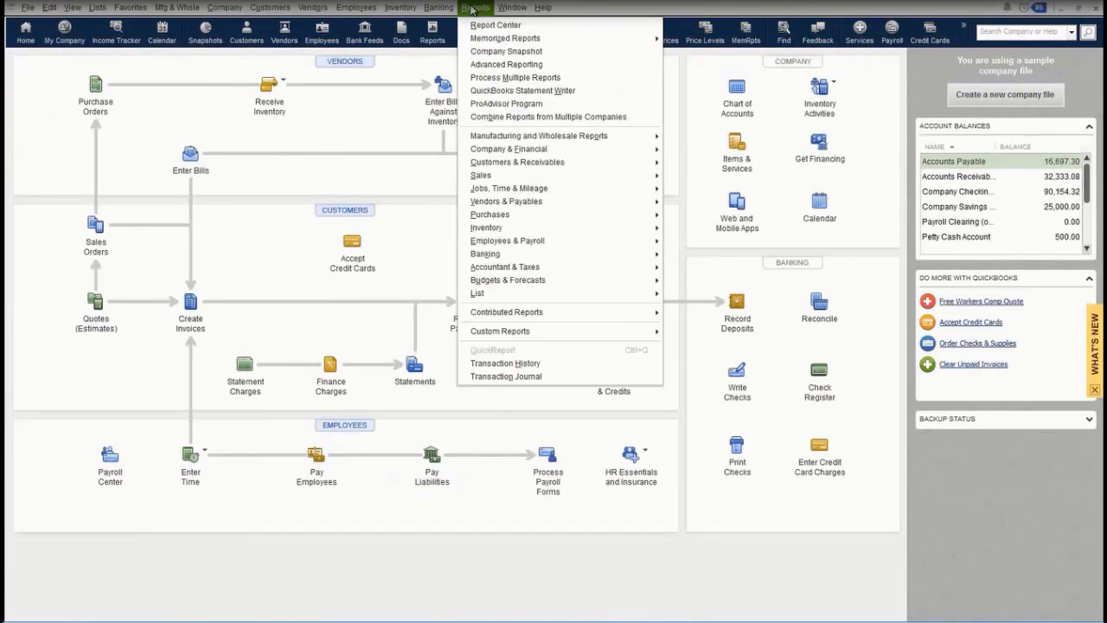
pyautogui.moveTo(500, 144)
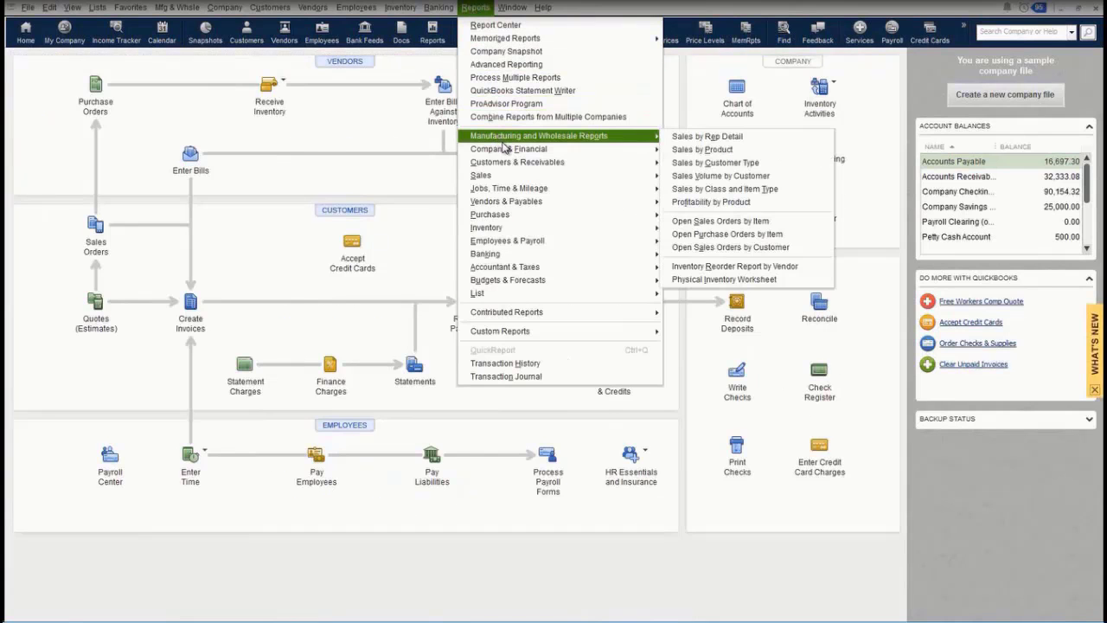
pyautogui.click(781, 235)
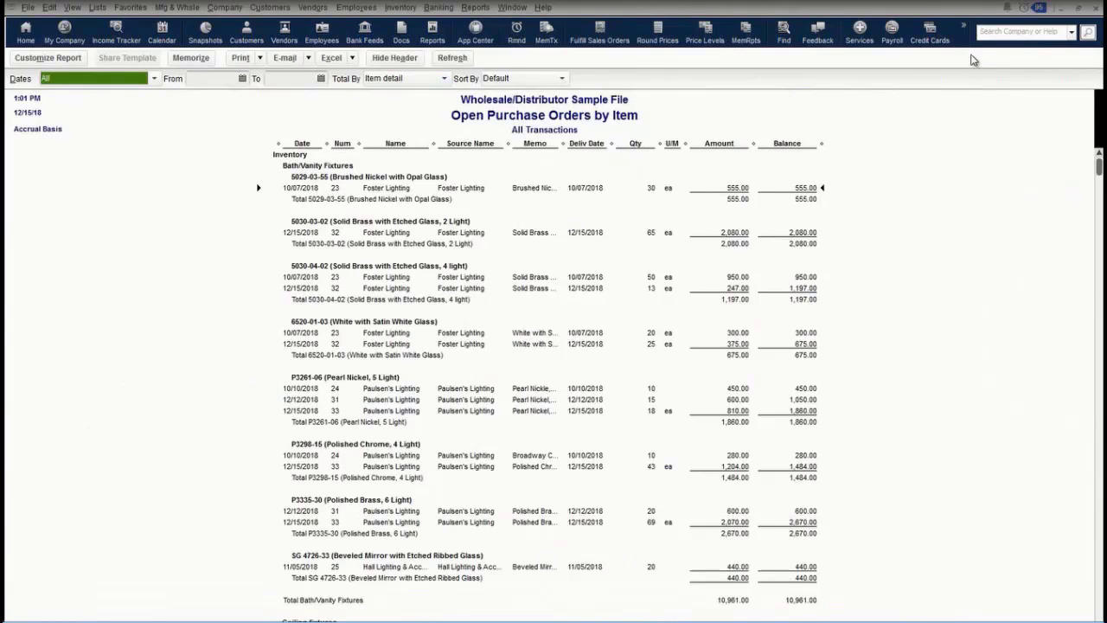
pyautogui.click(1099, 10)
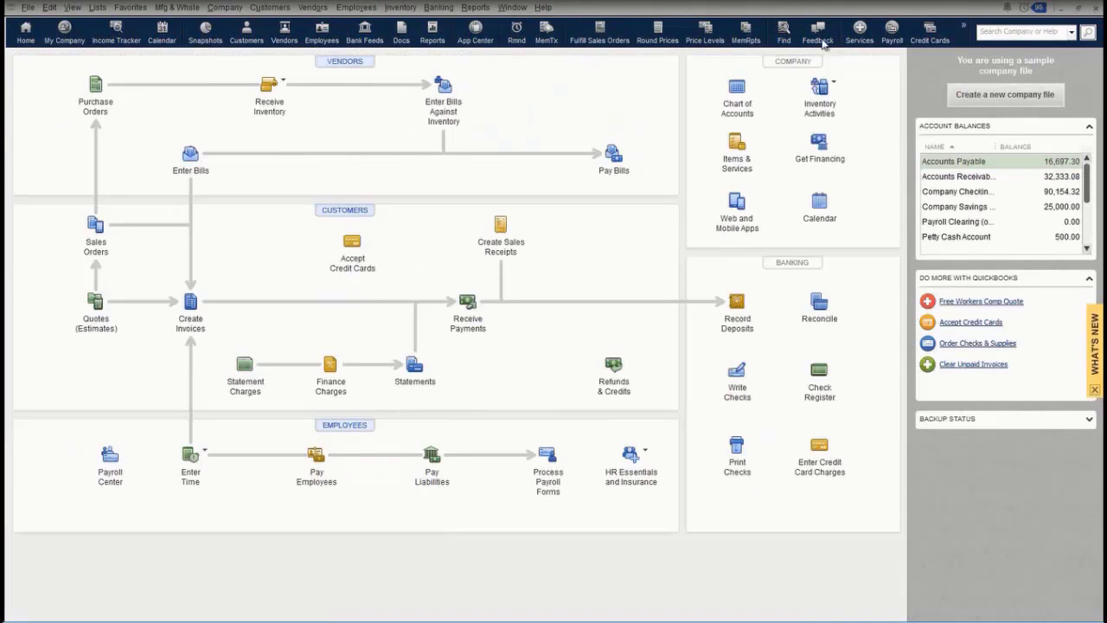
# View the Open Sales Orders by Customer report for all dates and close it.
pyautogui.click(475, 7)
pyautogui.moveTo(538, 138)
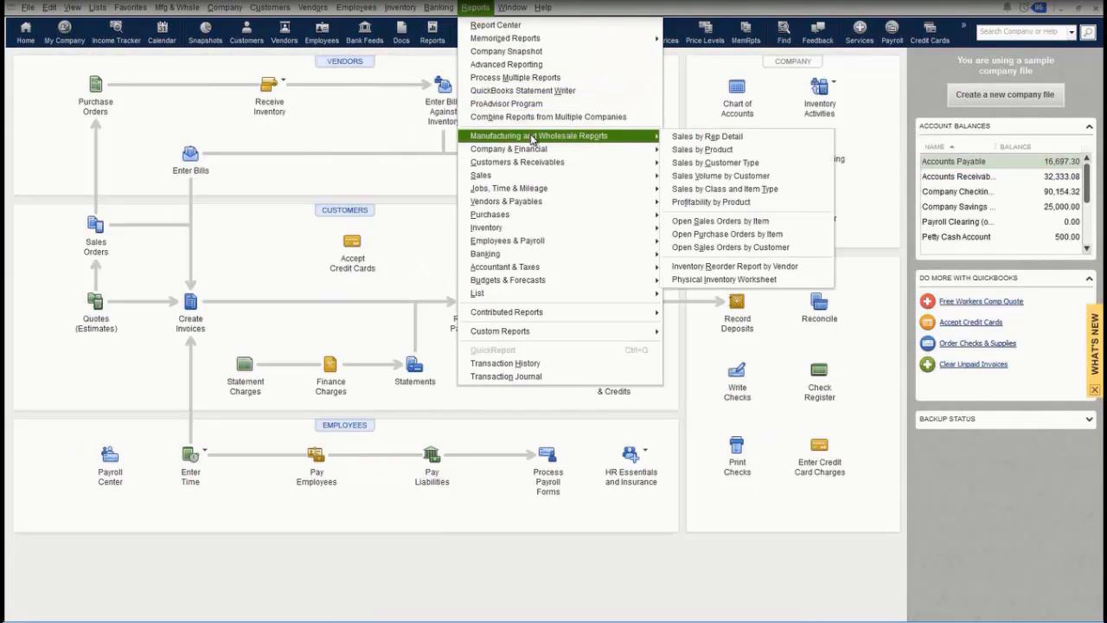
pyautogui.click(767, 249)
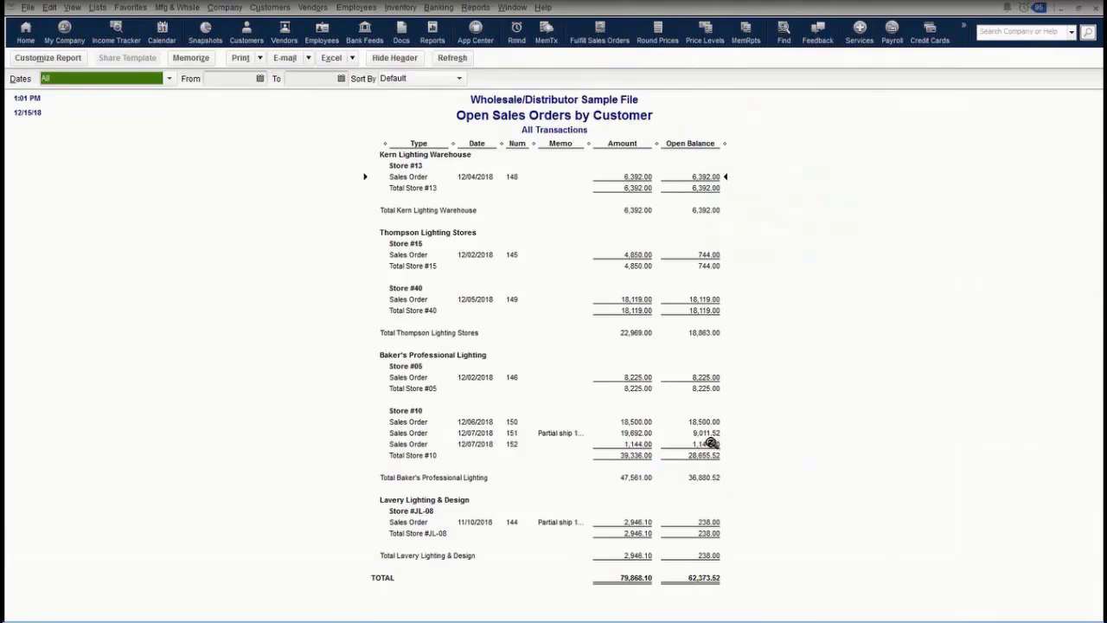
pyautogui.press('Escape')
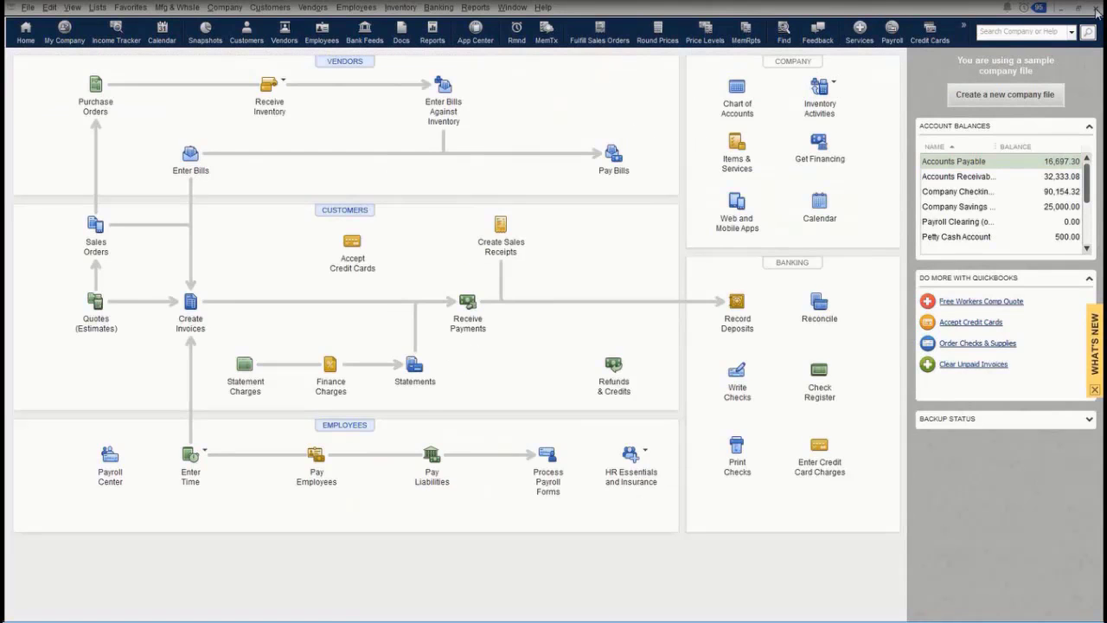
# View the Inventory Reorder Report by Vendor for this month-to-date and close it.
pyautogui.click(474, 9)
pyautogui.moveTo(567, 139)
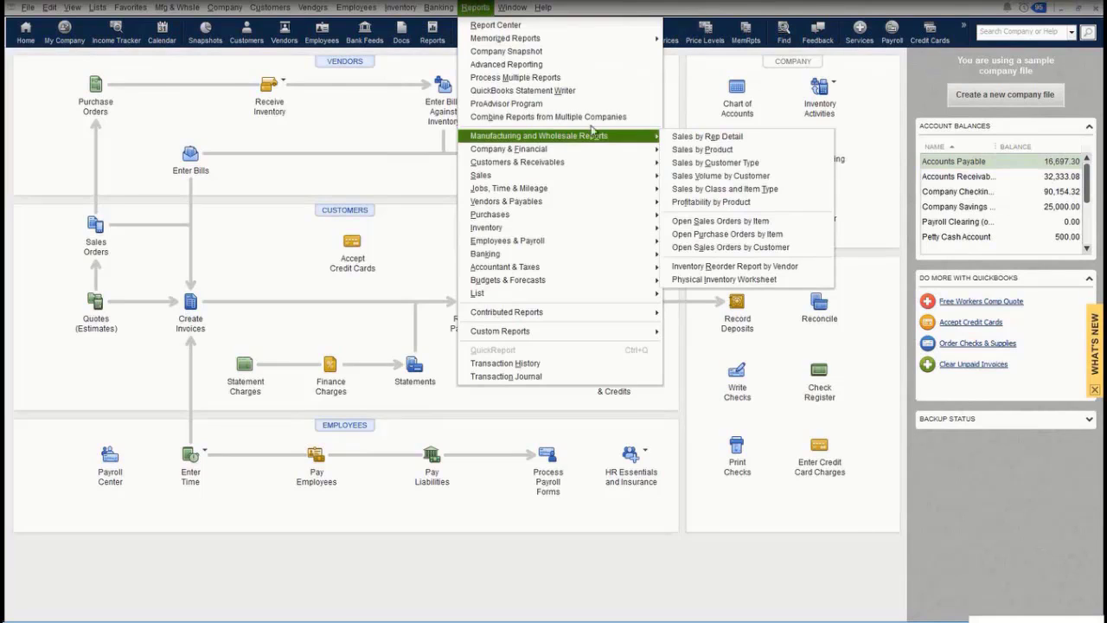
pyautogui.click(734, 267)
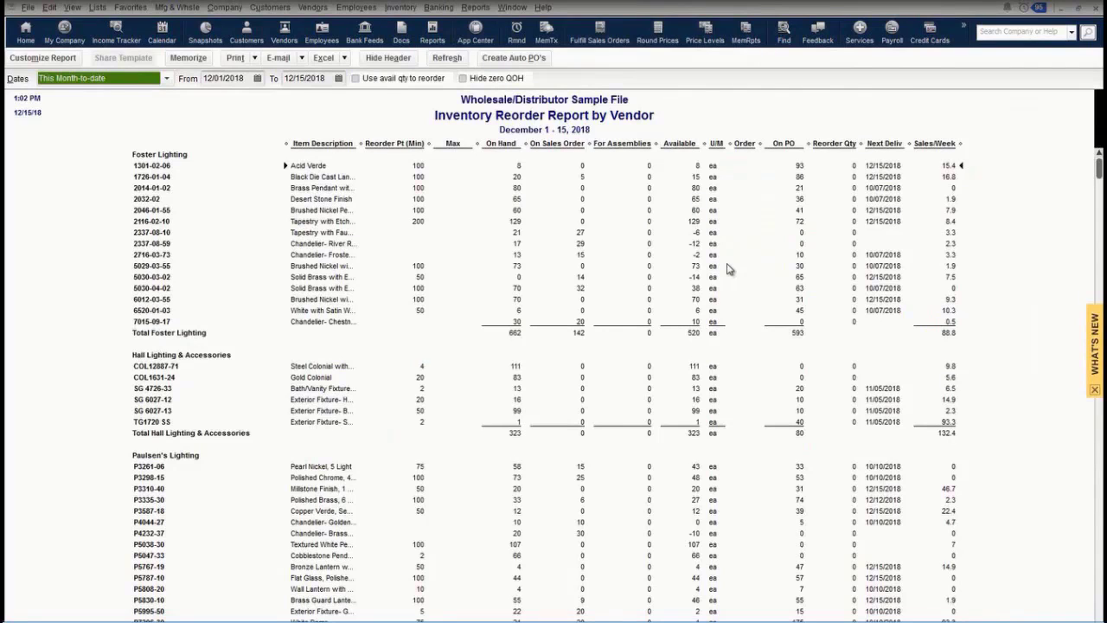
pyautogui.click(1095, 7)
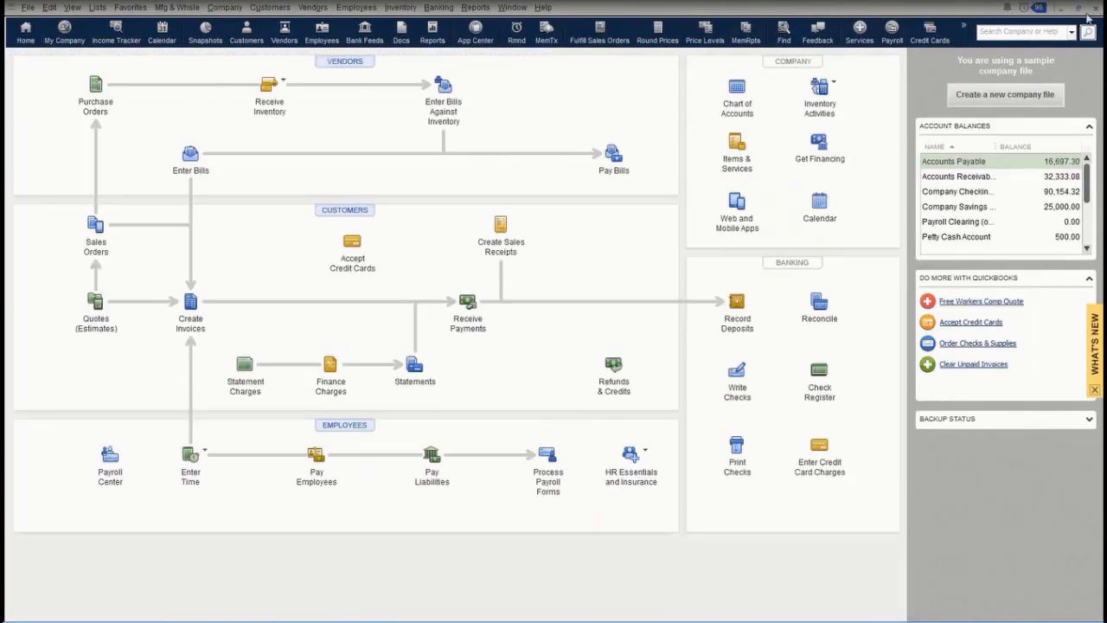
# Open the Physical Inventory Worksheet from the manufacturing and wholesale reports.
pyautogui.click(484, 13)
pyautogui.moveTo(548, 150)
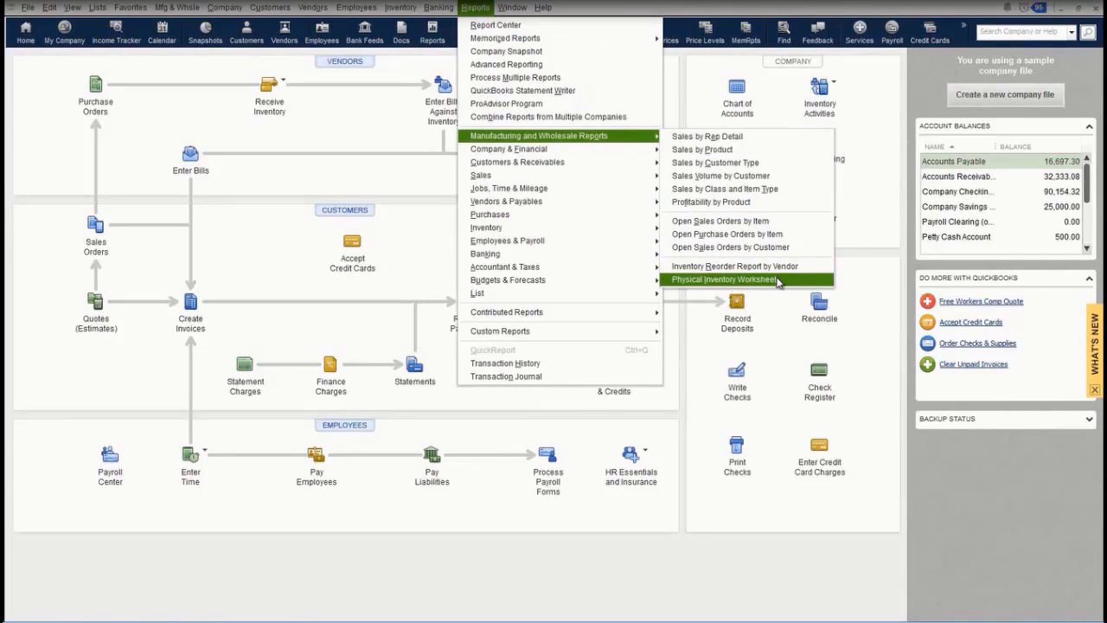
pyautogui.click(779, 280)
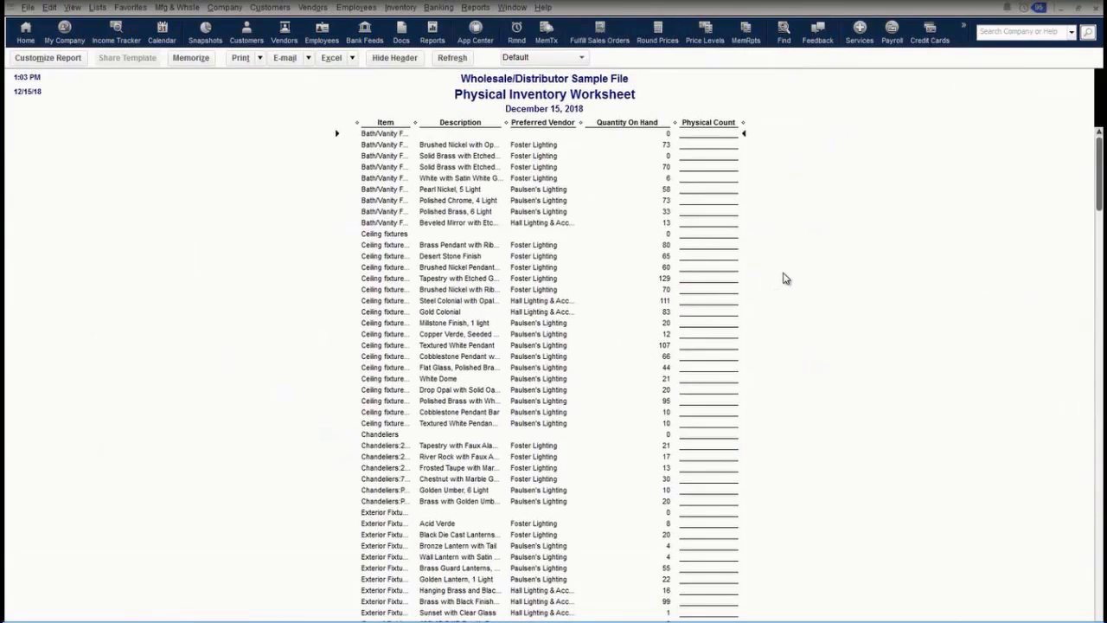